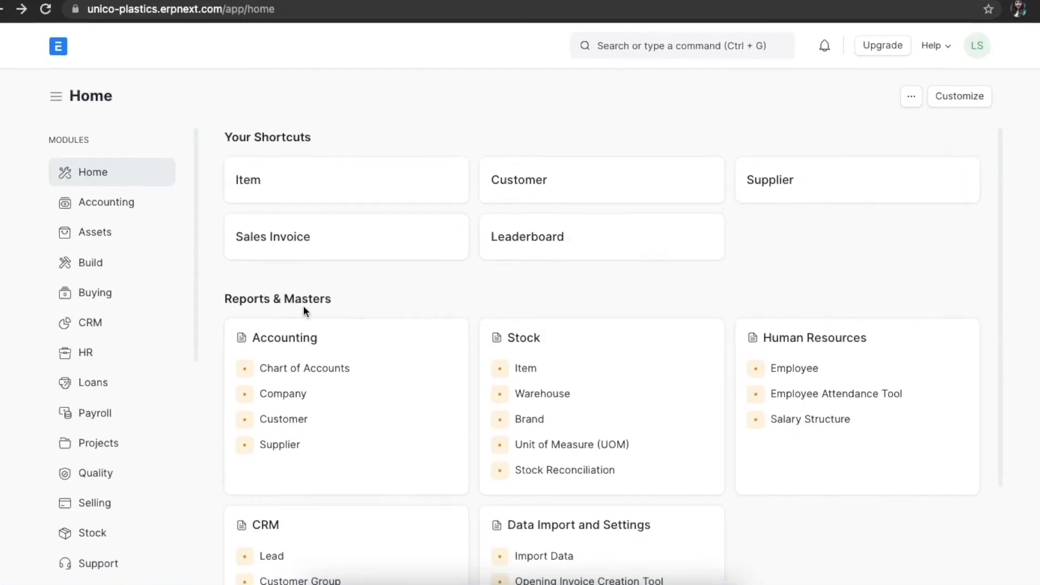
Open the HR module's Leave Period list and start a new leave period record
click(141, 350)
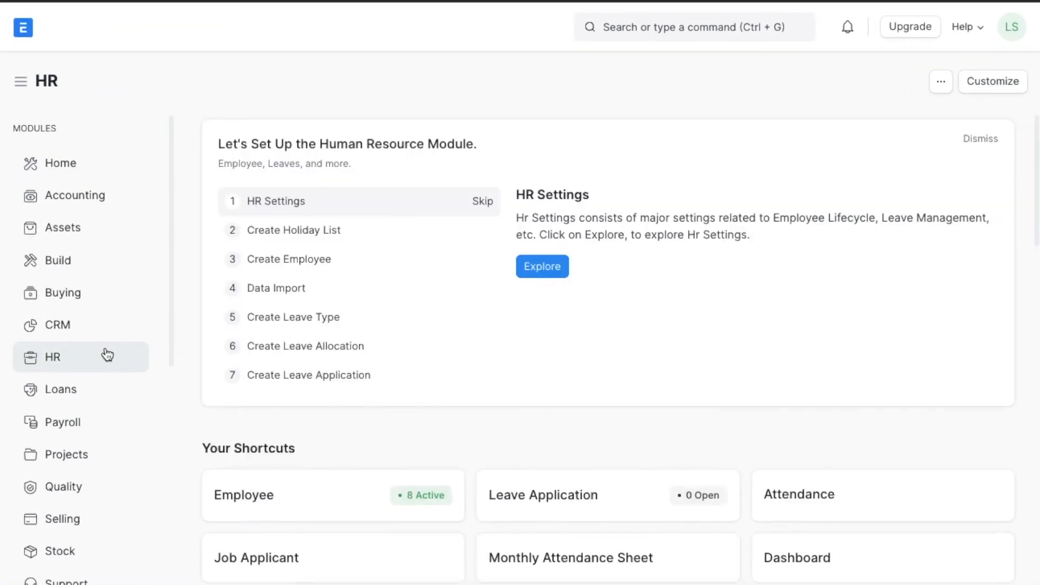
scroll(580, 402, down, 5)
scroll(580, 402, down, 8)
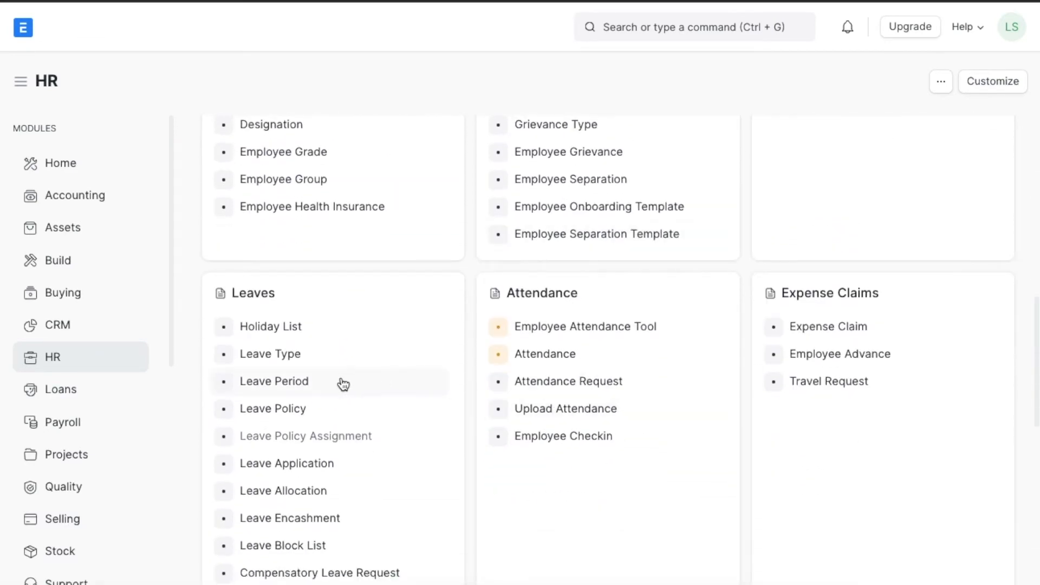
click(343, 384)
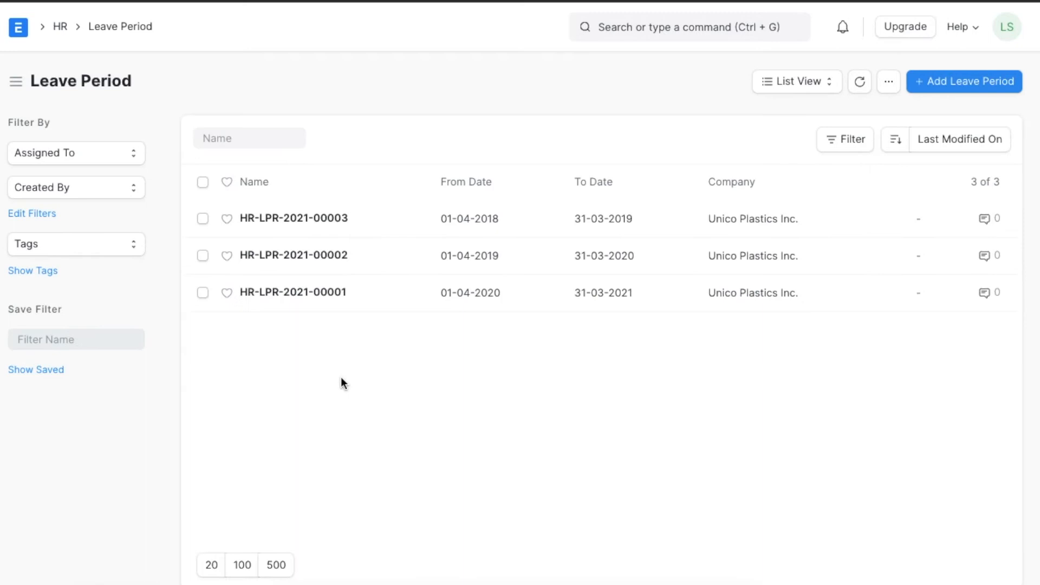
scroll(684, 379, down, 1)
scroll(685, 379, up, 1)
click(953, 87)
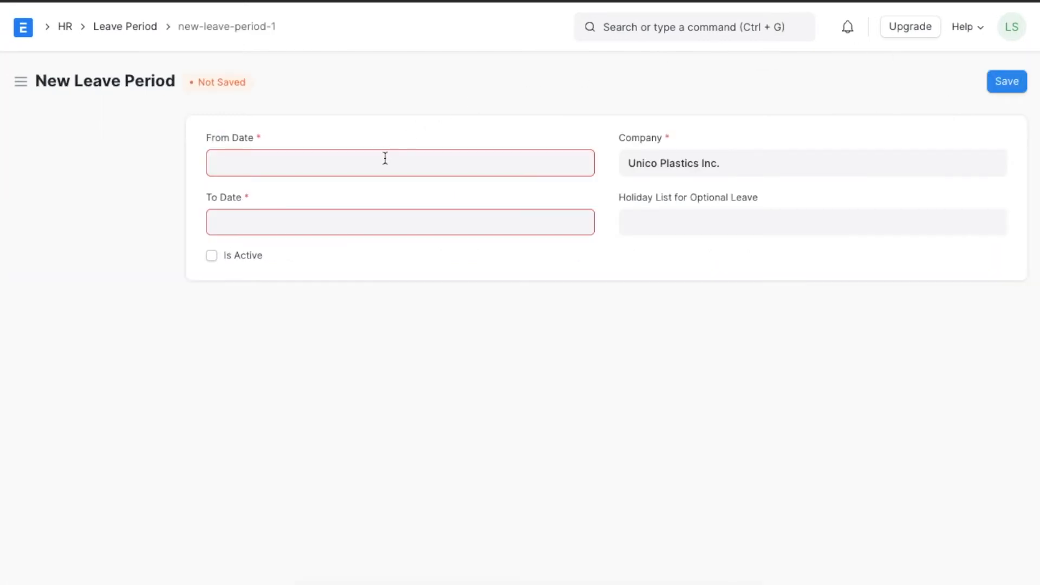
Set the new leave period's From Date to 01-04-2021
click(384, 158)
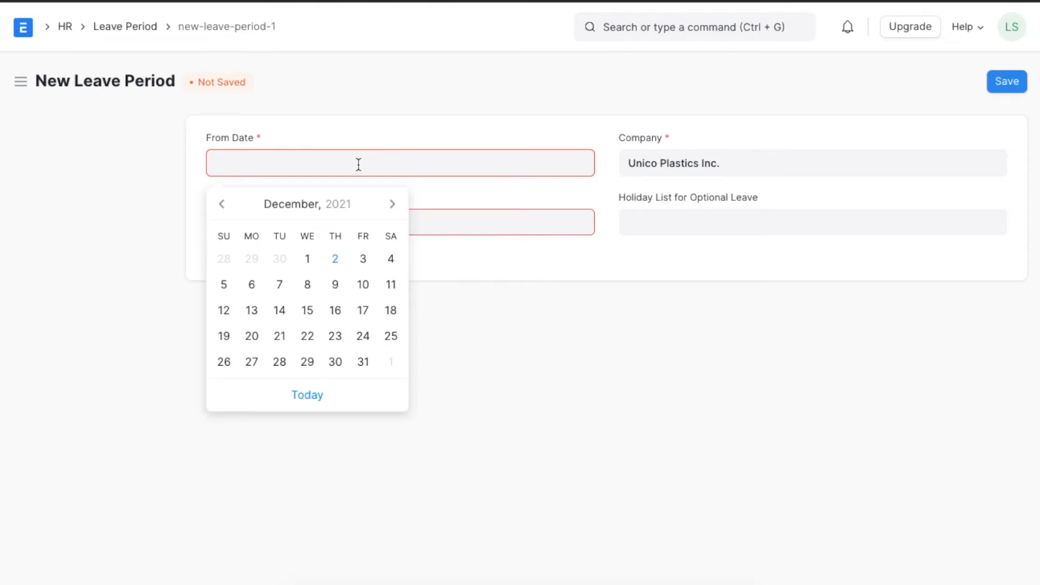
click(223, 205)
click(224, 206)
click(224, 205)
click(225, 206)
click(223, 206)
click(224, 206)
click(223, 206)
click(224, 206)
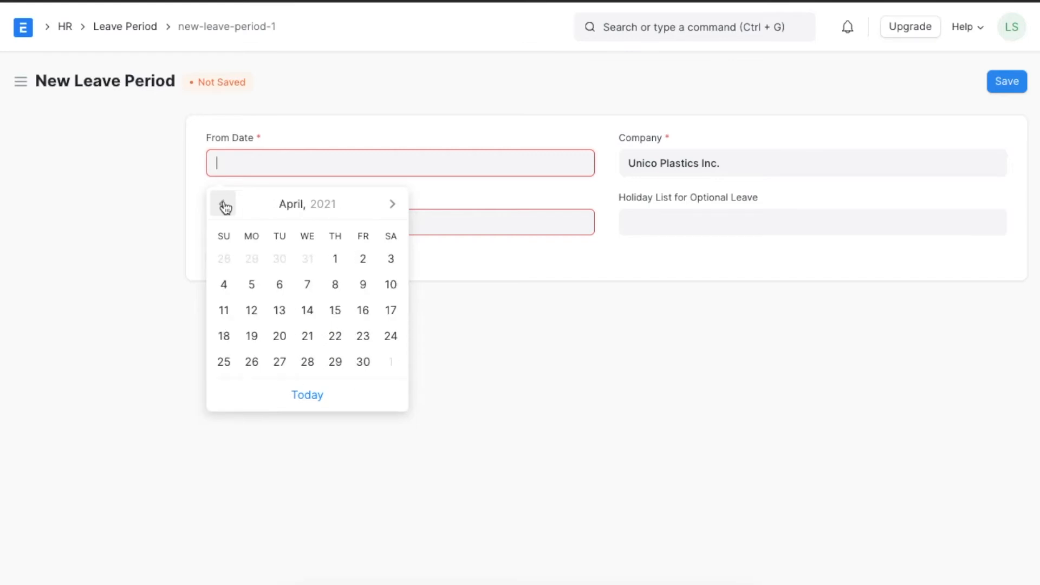
click(336, 260)
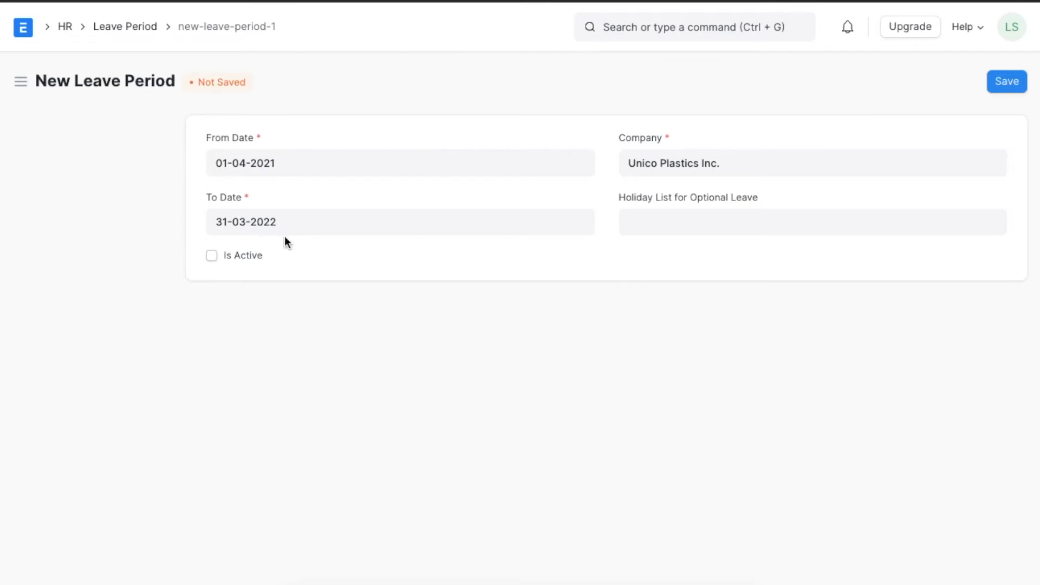
Assign Holiday List 2021-22 for optional leave, mark the leave period as active and save it
click(699, 223)
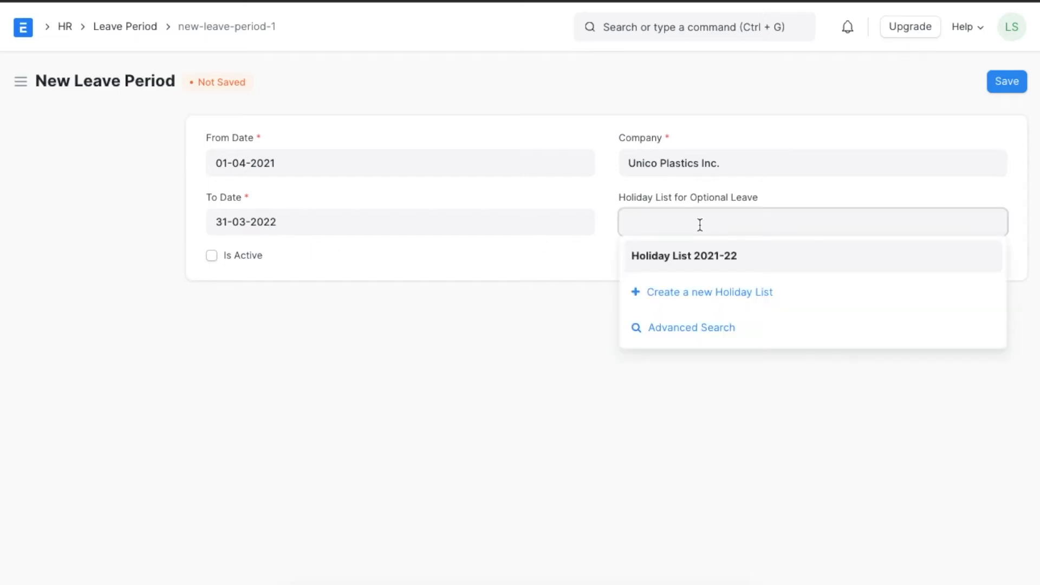
click(696, 260)
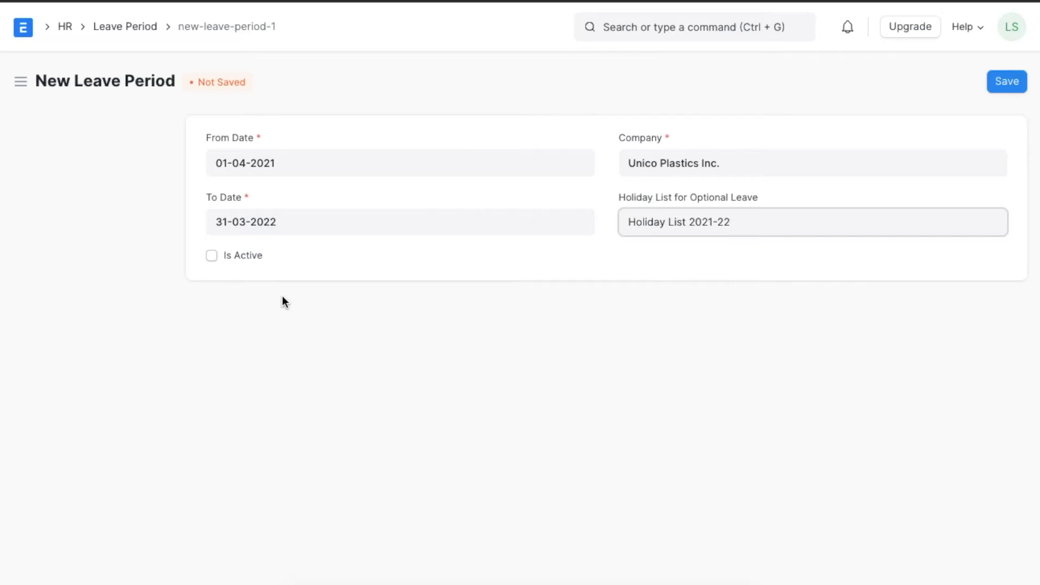
click(212, 256)
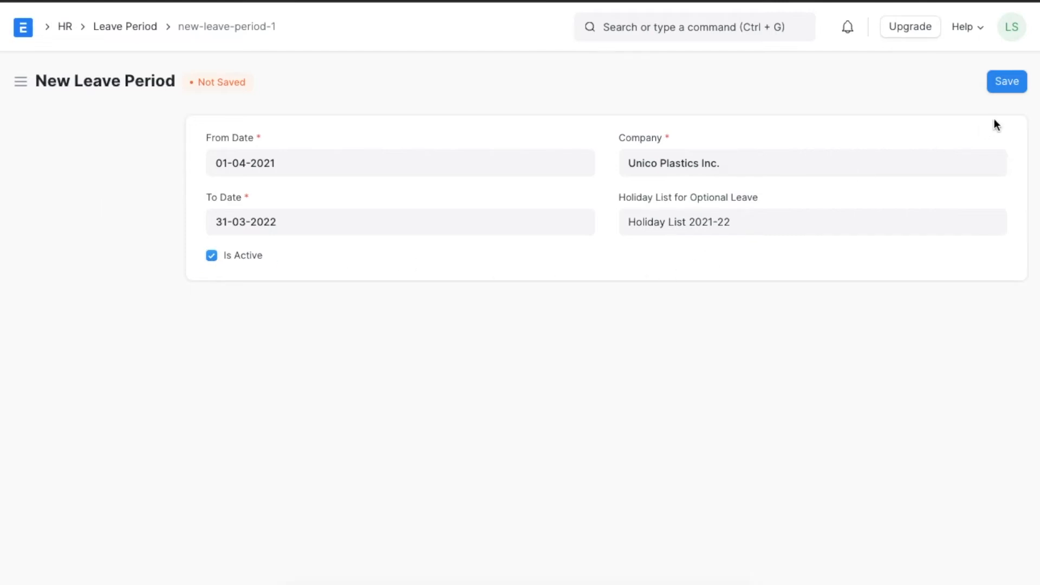
click(1007, 86)
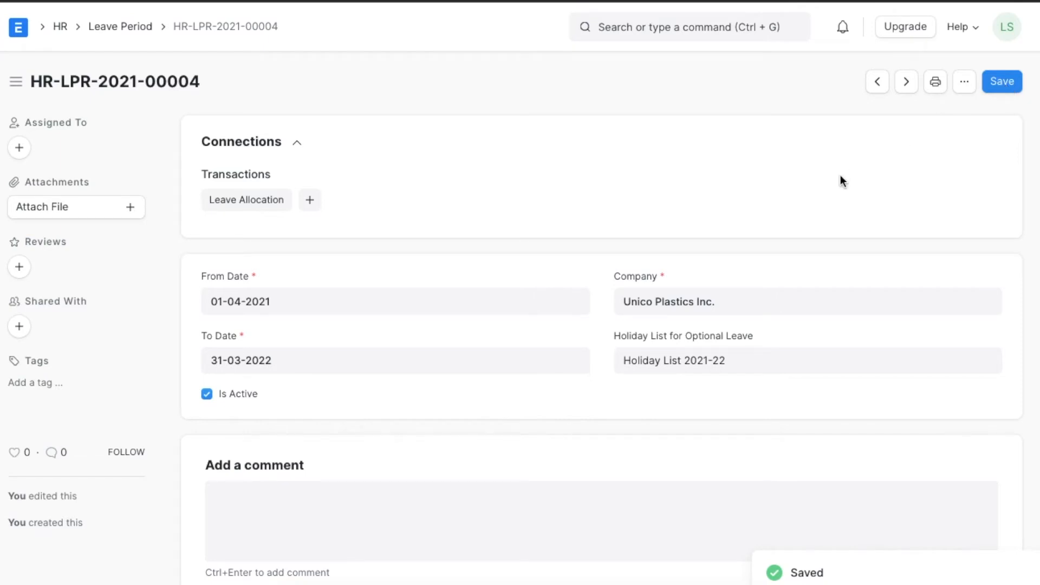
scroll(840, 176, down, 1)
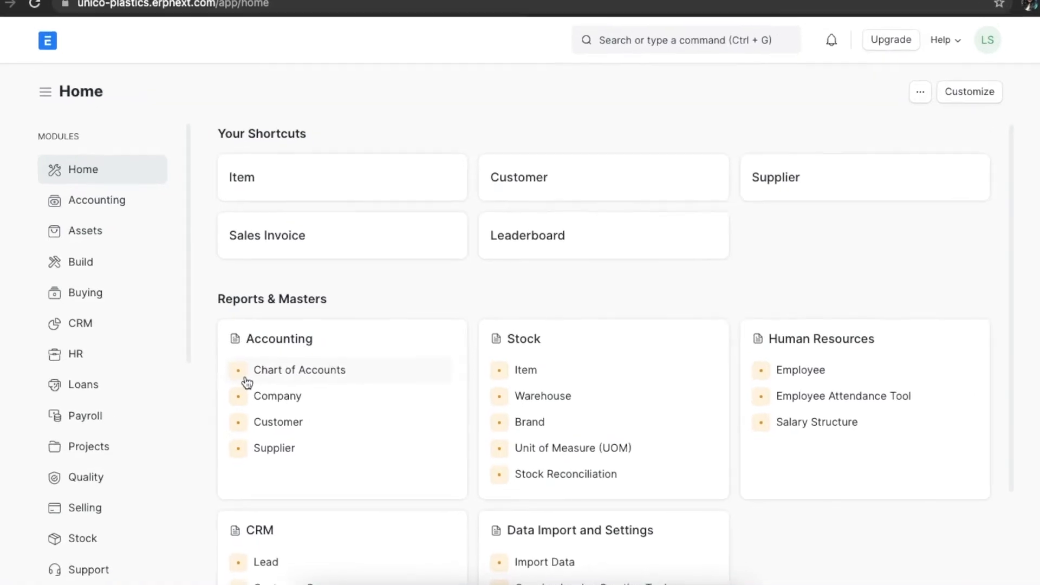
Open the HR module's Leave Type list and start a new leave type record
click(125, 361)
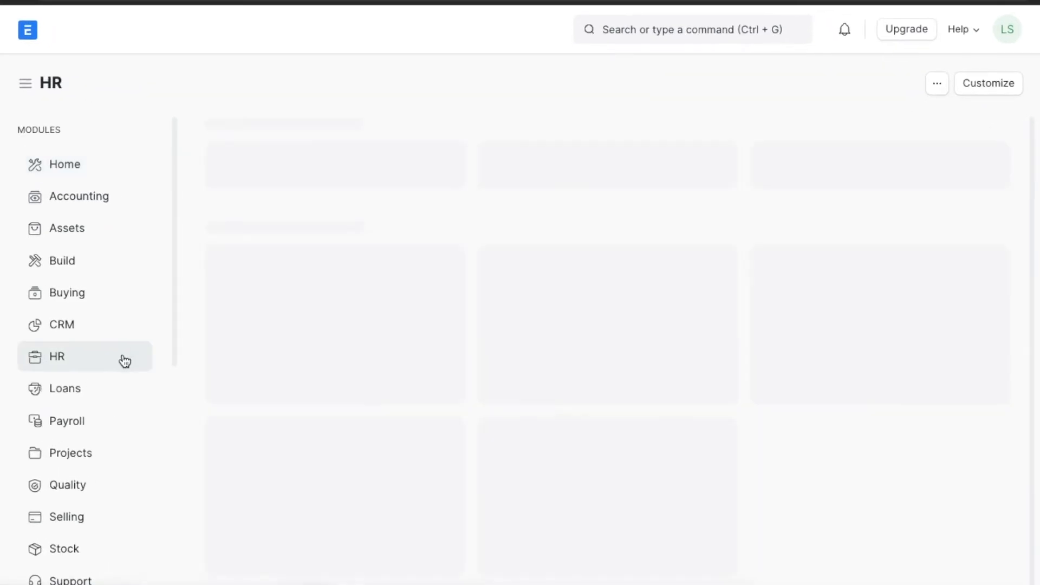
scroll(626, 440, down, 10)
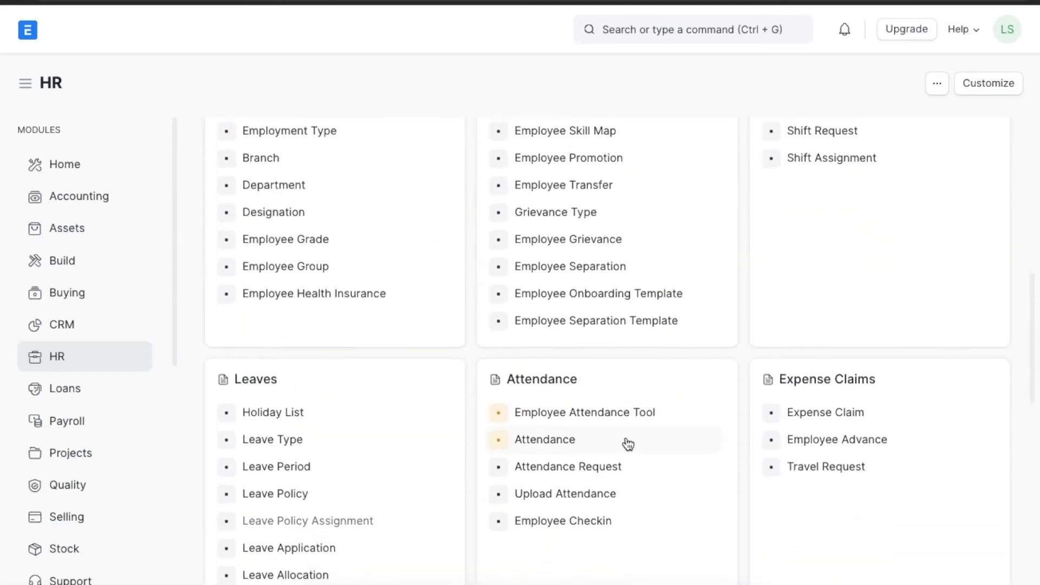
scroll(625, 441, down, 2)
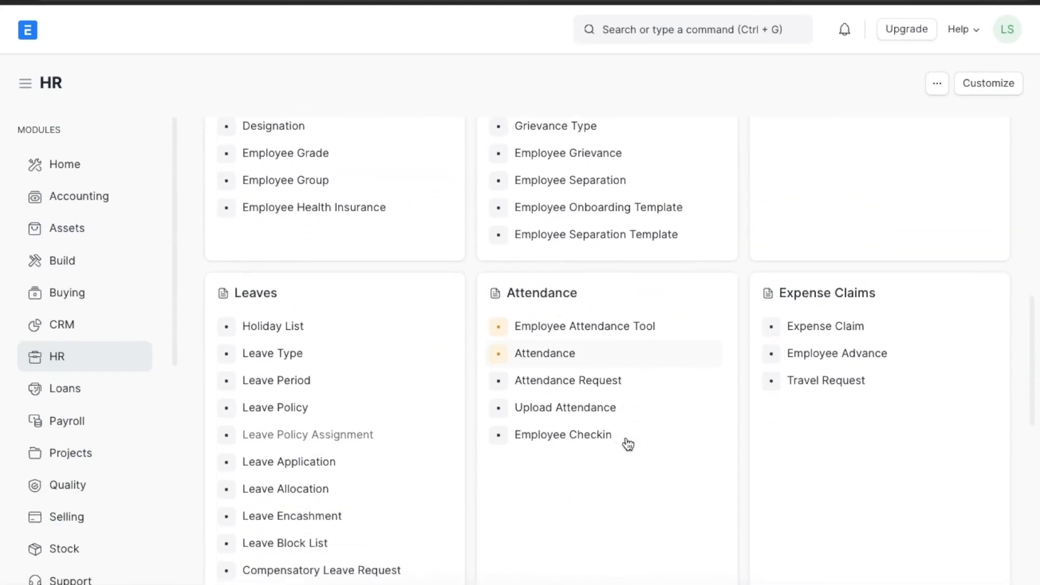
click(334, 357)
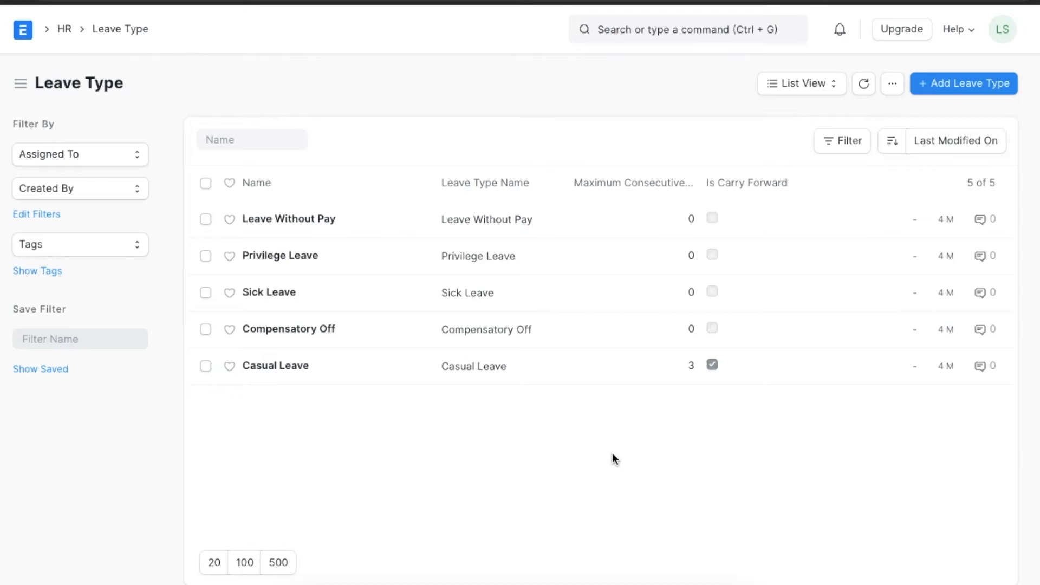
click(966, 85)
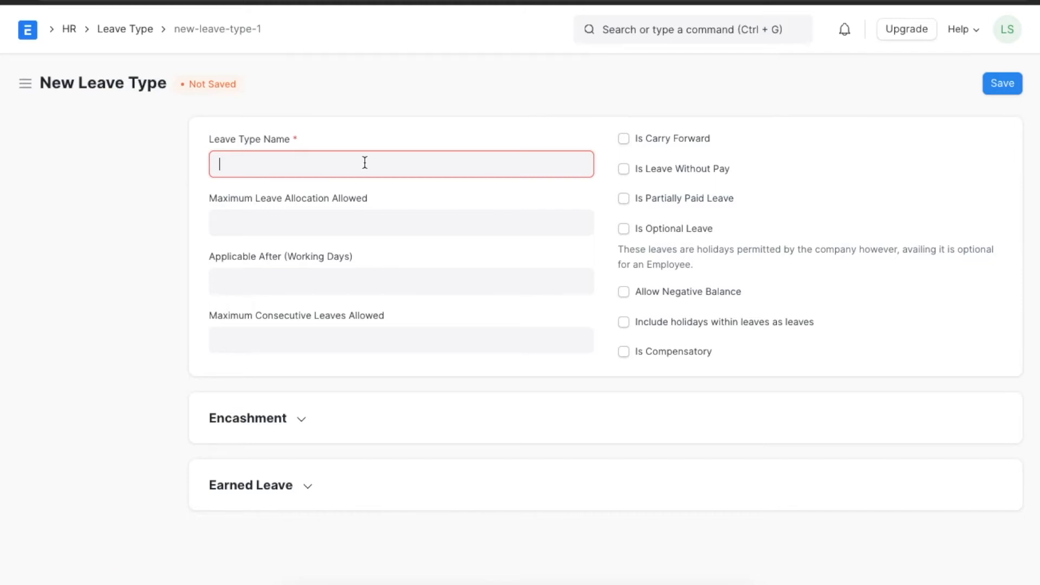
Name the leave type Mental Health Leave and set its maximum leave allocation allowed to 5
text(Mental Hea)
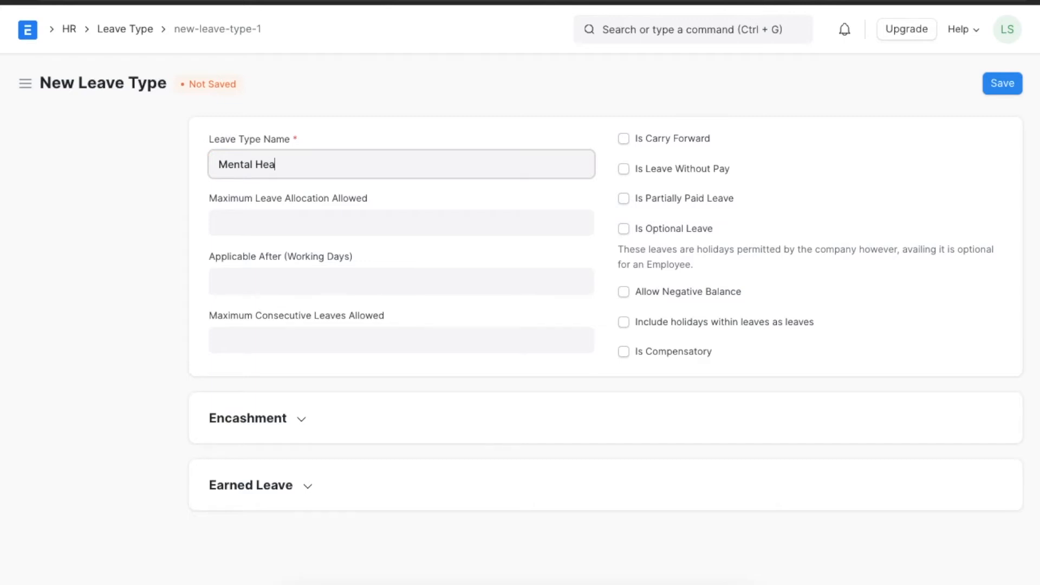
text(lth Leave)
click(349, 221)
text(5)
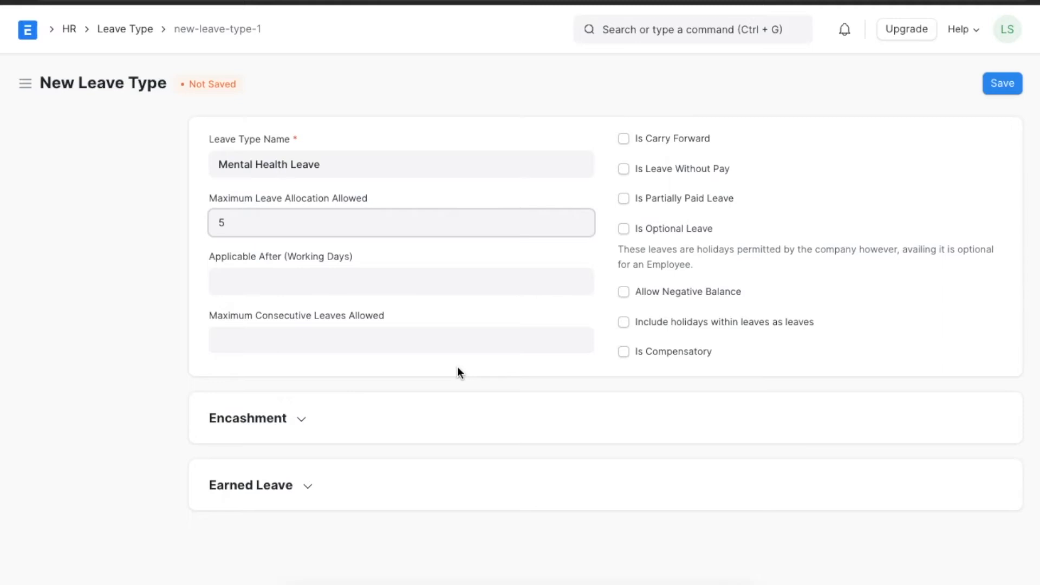
Make the leave applicable after 60 working days and set the maximum consecutive leaves allowed to 2
click(435, 280)
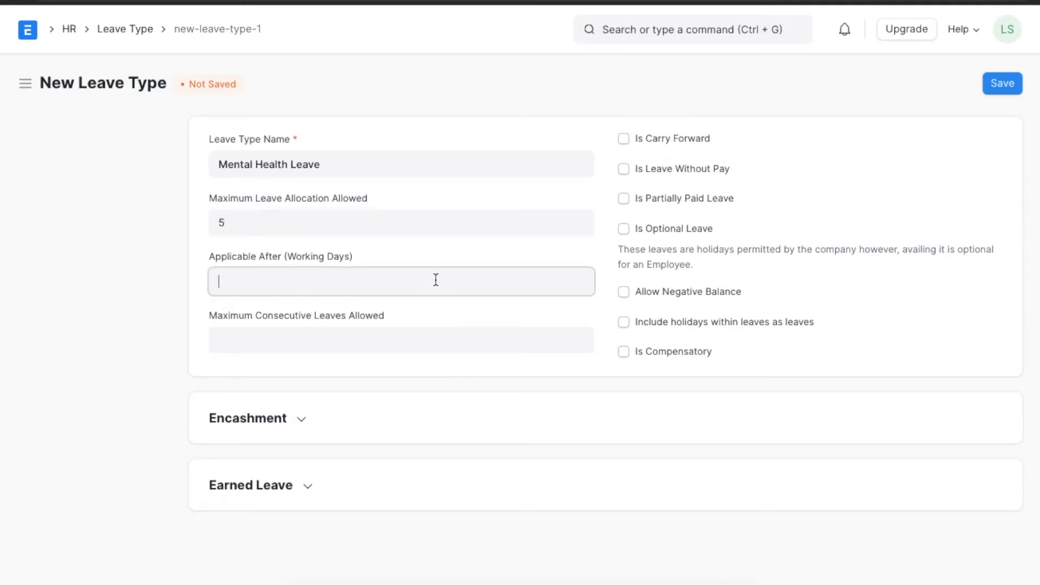
text(60)
click(430, 364)
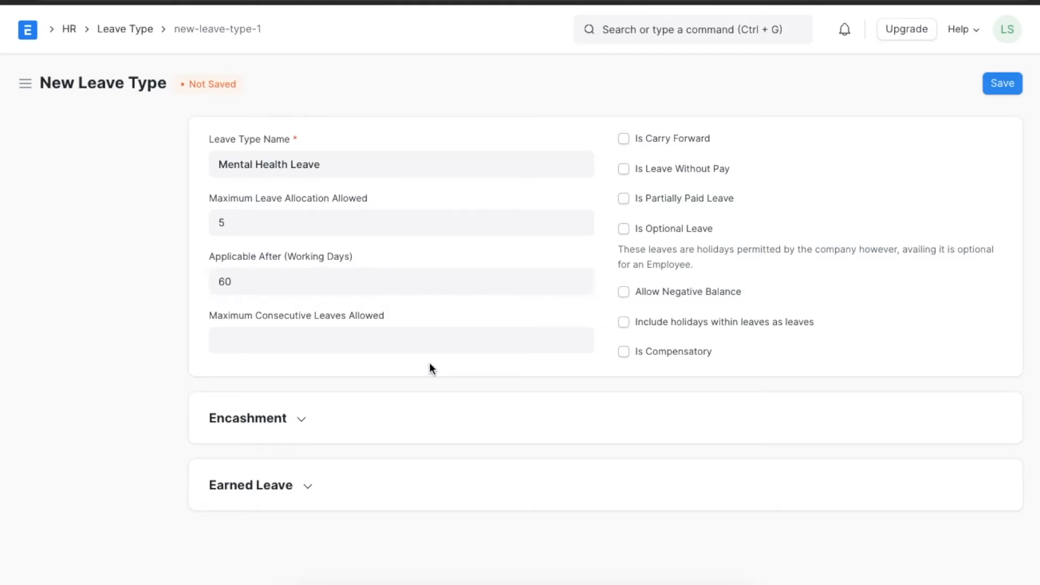
click(392, 340)
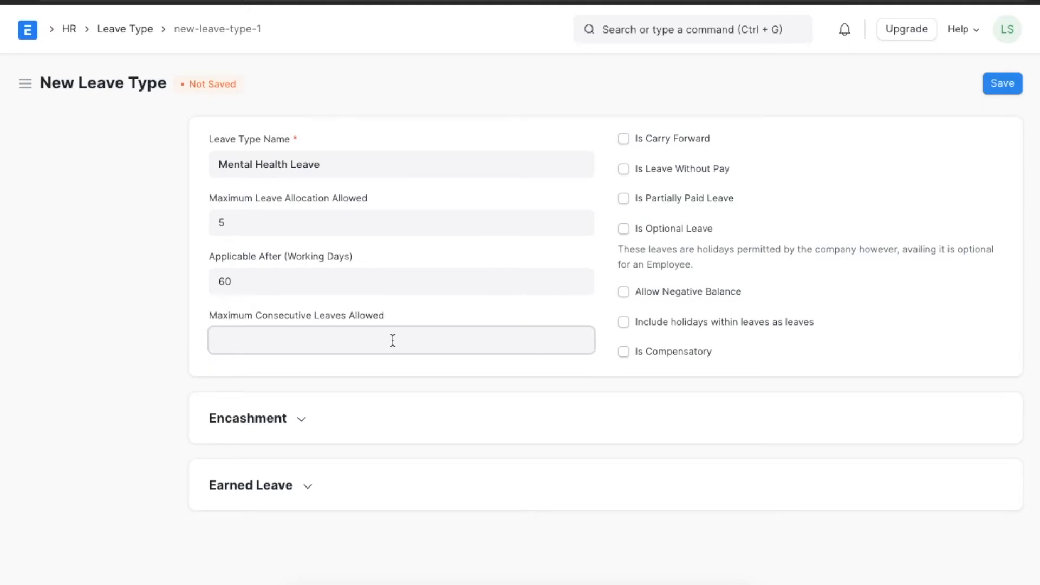
text(2)
click(458, 372)
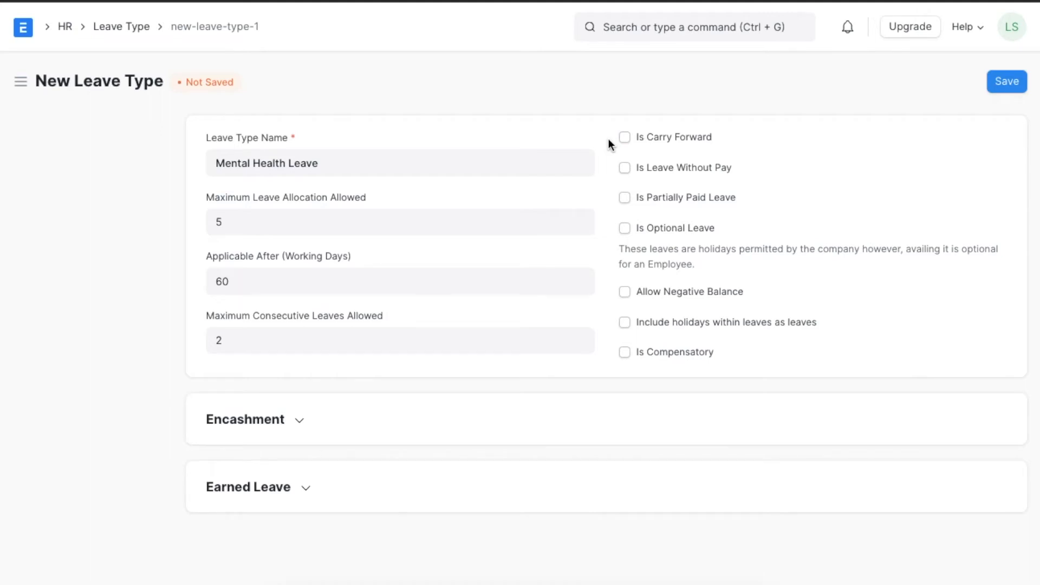
Try out the leave type's option checkboxes, such as Is Carry Forward, Is Leave Without Pay and Is Partially Paid Leave, leaving them all cleared
click(623, 138)
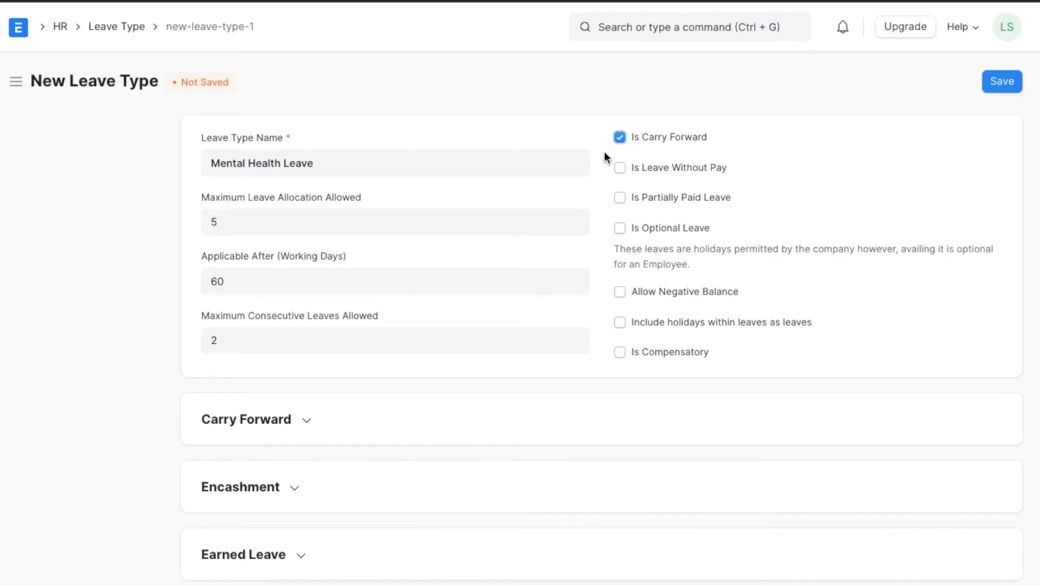
click(621, 138)
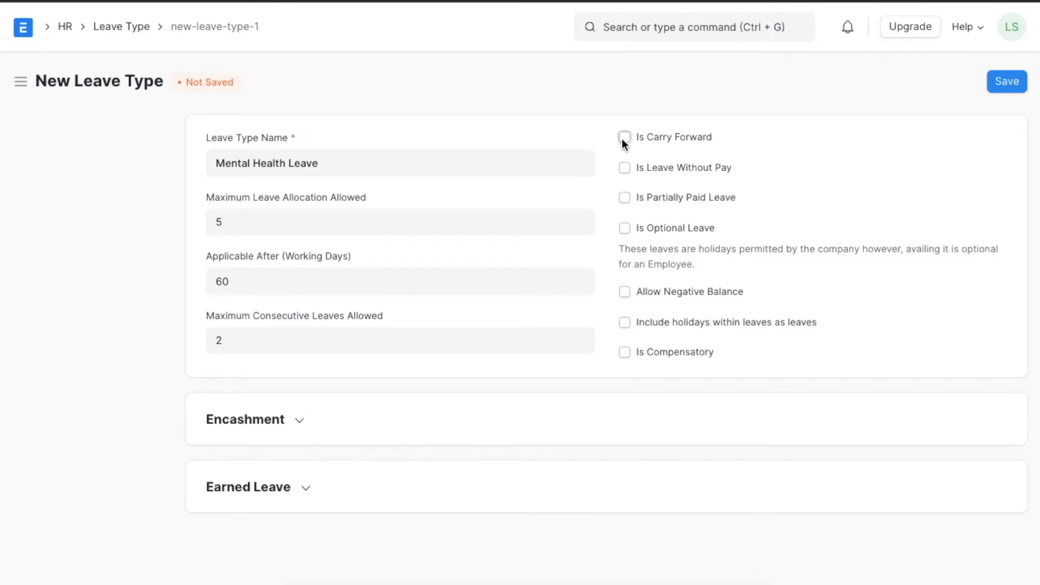
click(624, 169)
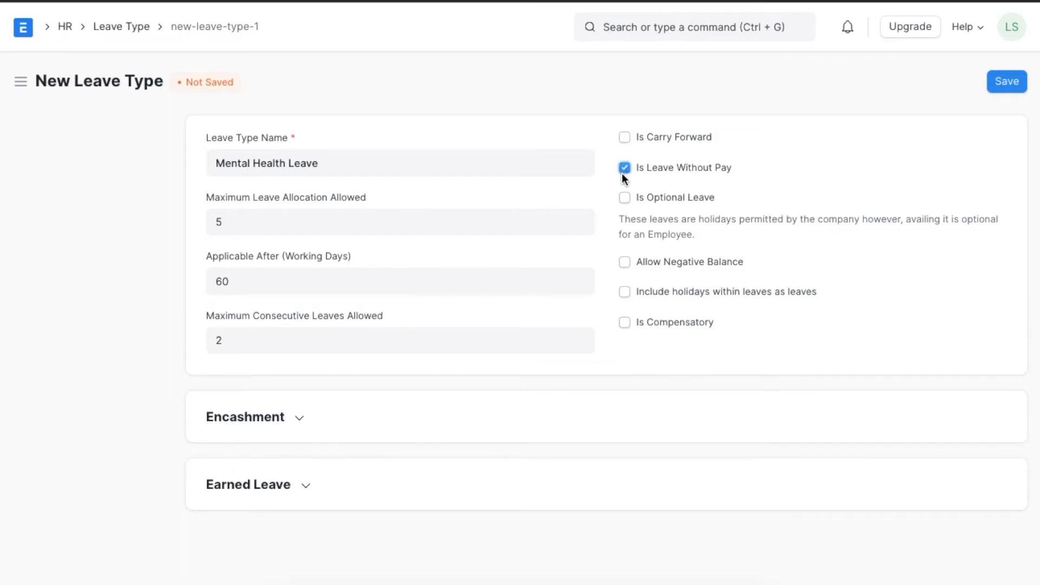
click(623, 167)
click(622, 197)
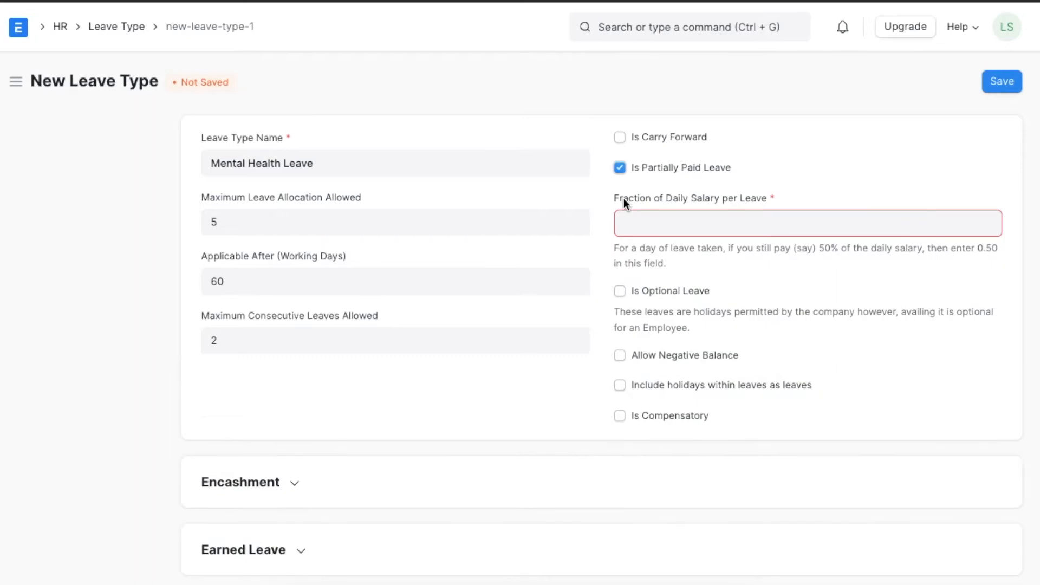
click(620, 168)
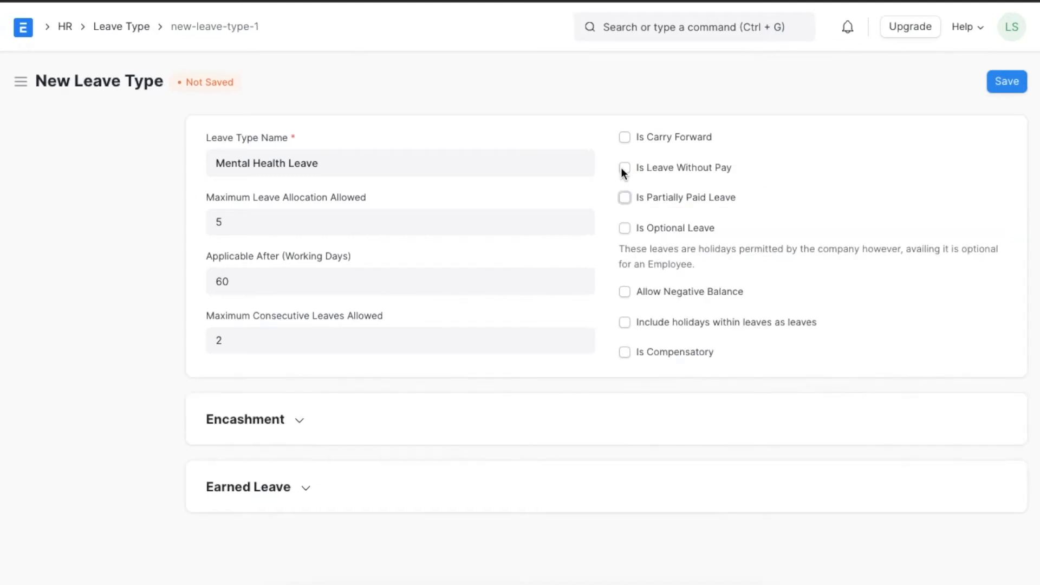
click(624, 228)
click(624, 292)
click(626, 356)
click(626, 356)
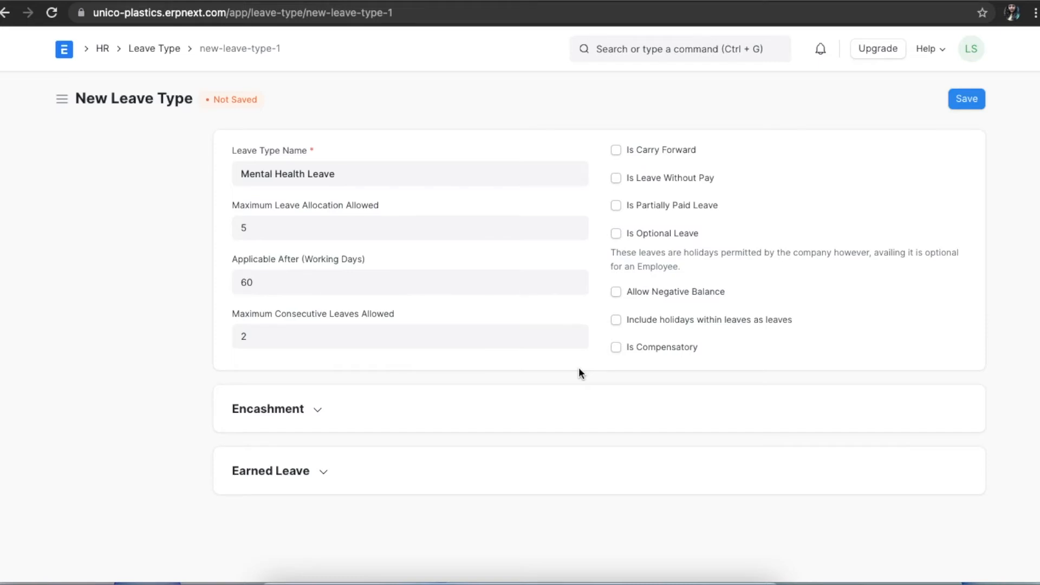
Allow encashment for the leave type, with Arrear as the earning component and 2 encashment threshold days
click(318, 409)
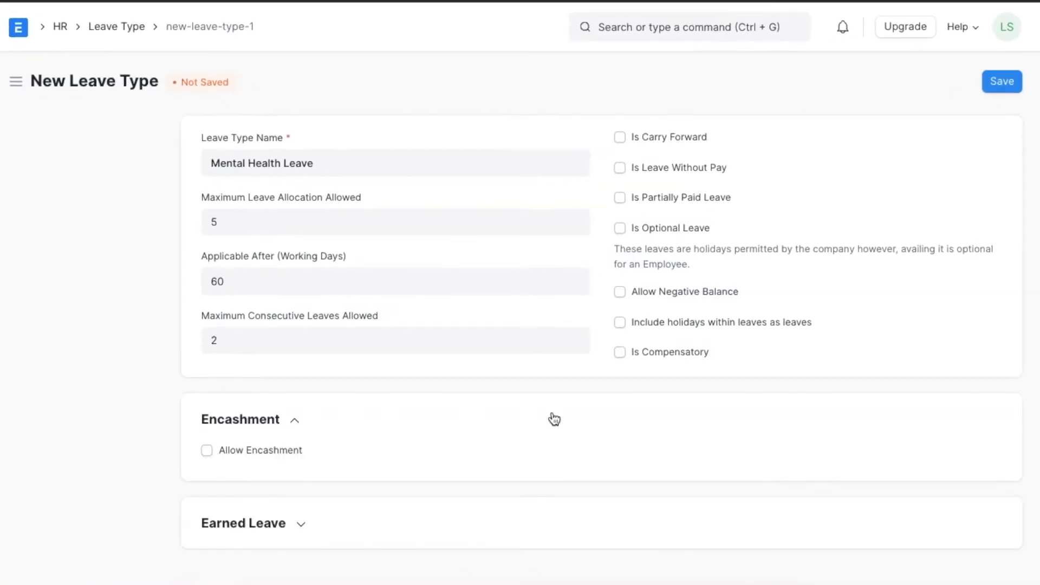
scroll(554, 419, down, 1)
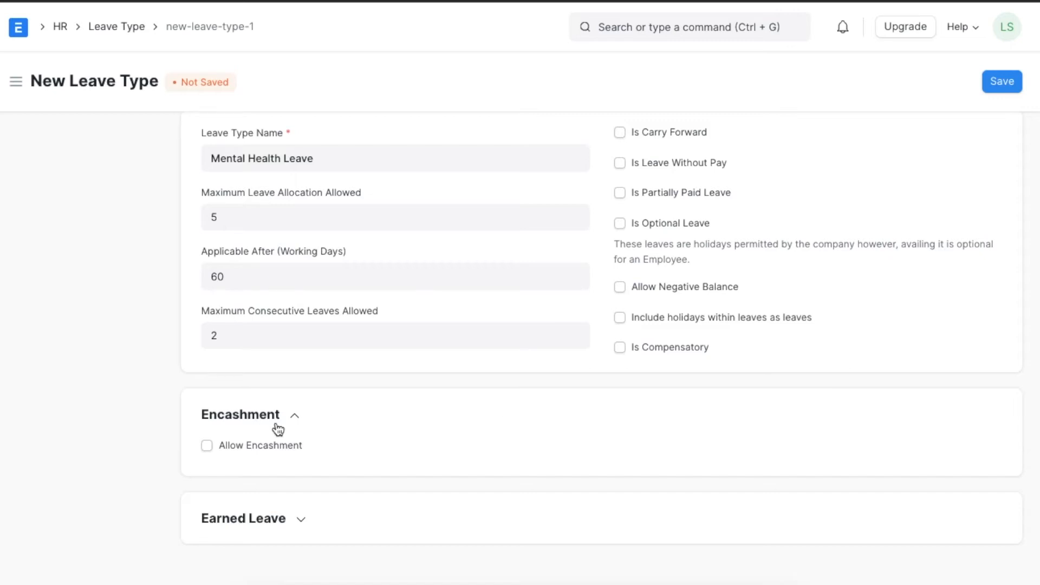
click(207, 445)
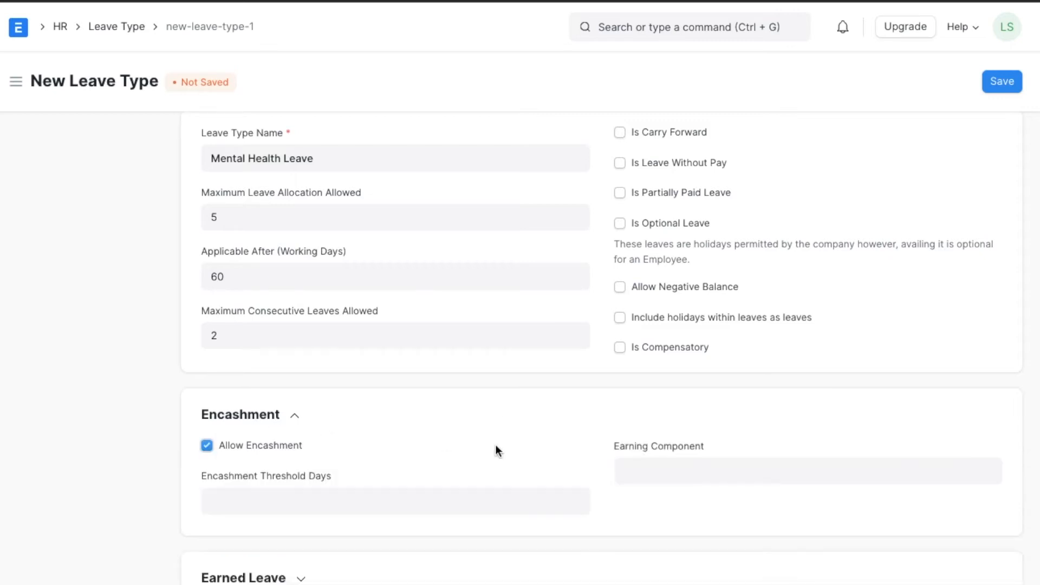
scroll(496, 444, down, 1)
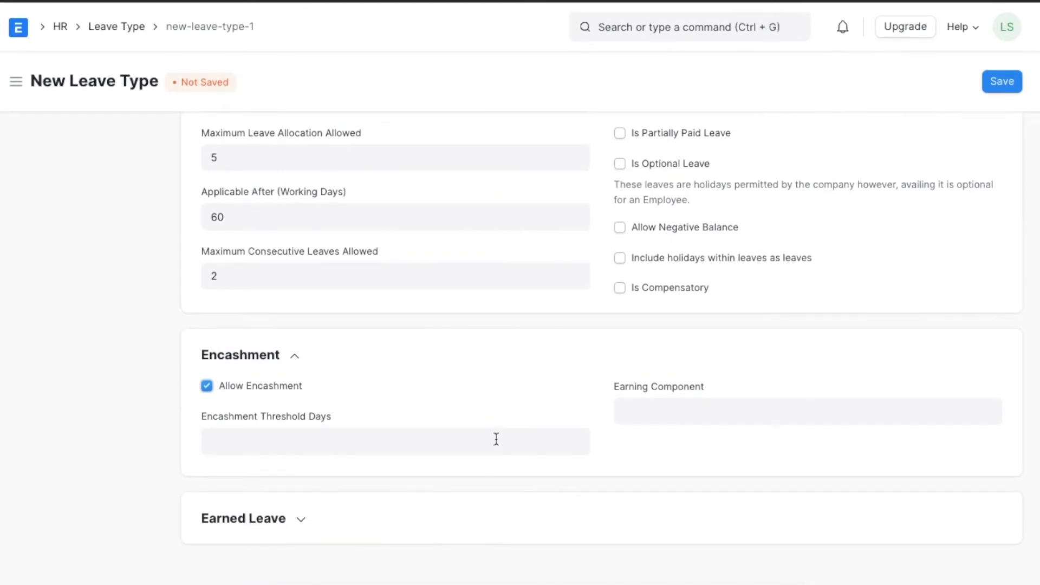
click(643, 411)
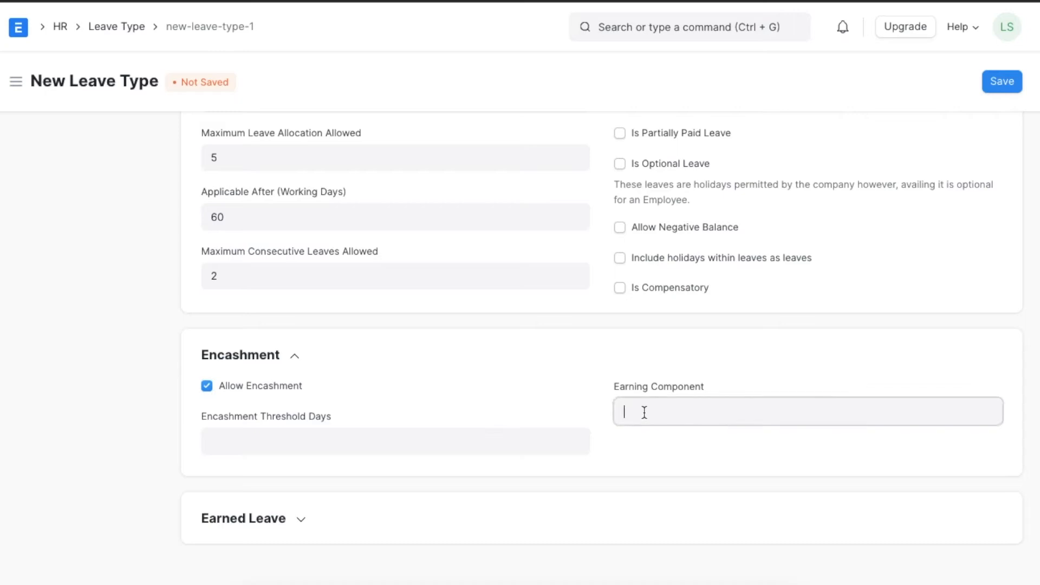
text(ar)
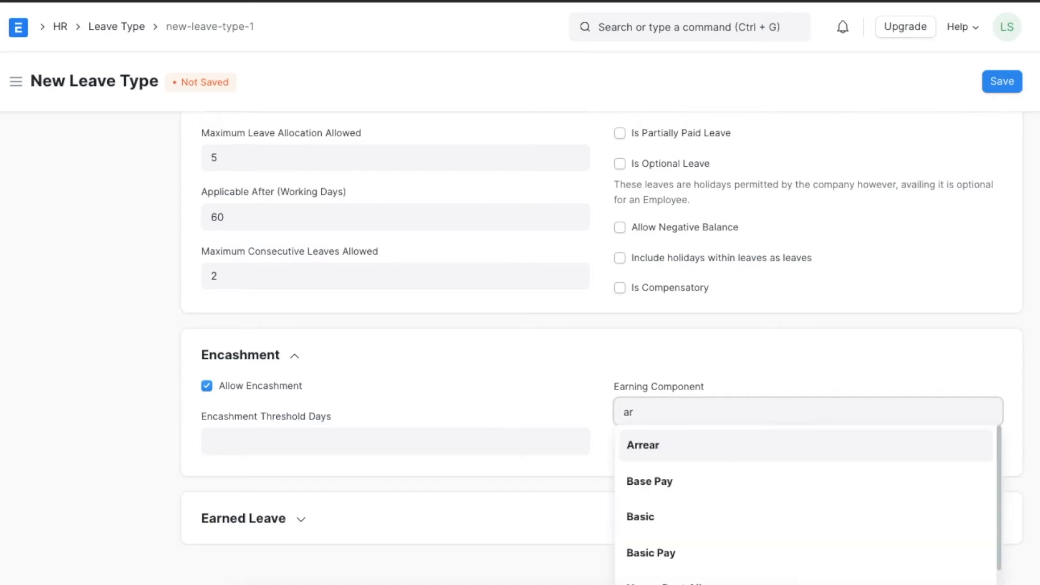
click(650, 447)
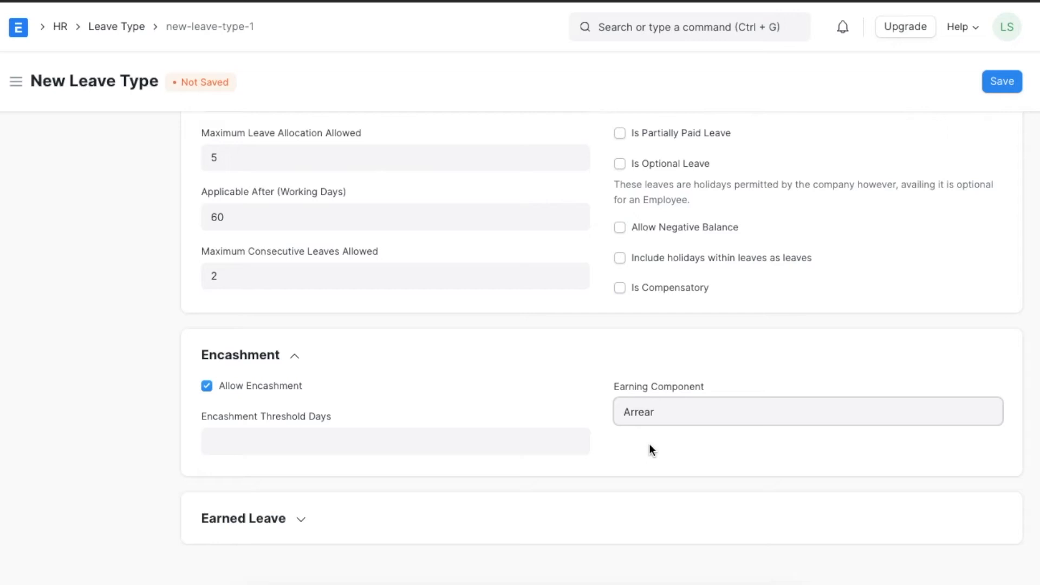
click(457, 447)
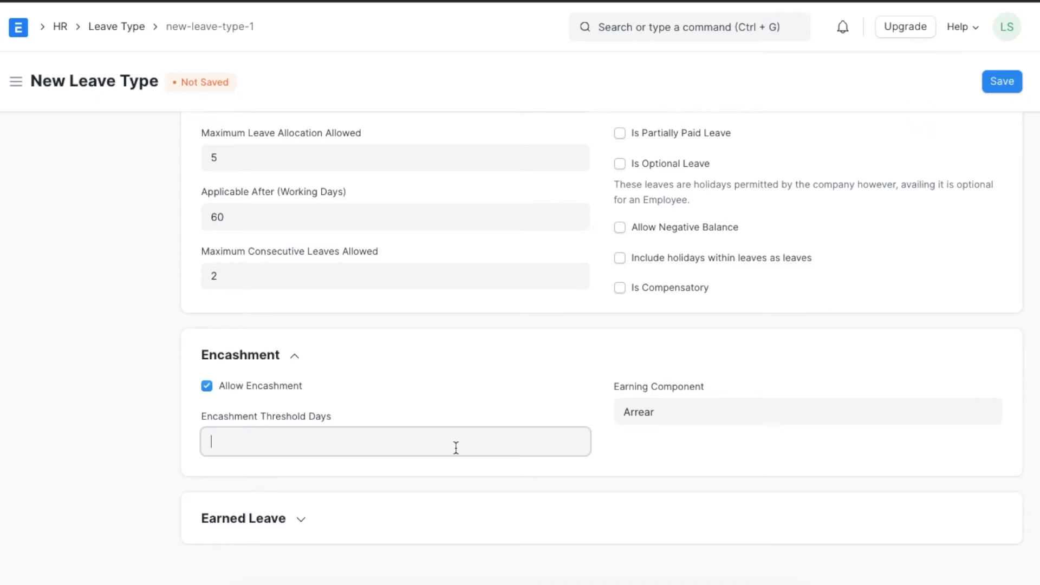
text(2)
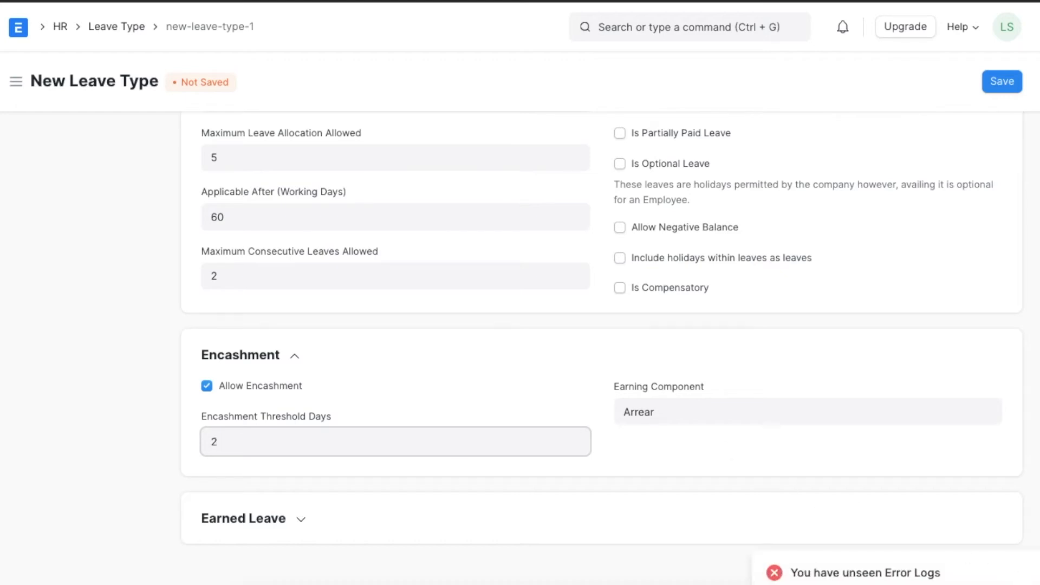
Try out the Is Earned Leave option together with its Based On Date Of Joining setting
click(300, 523)
scroll(399, 497, down, 1)
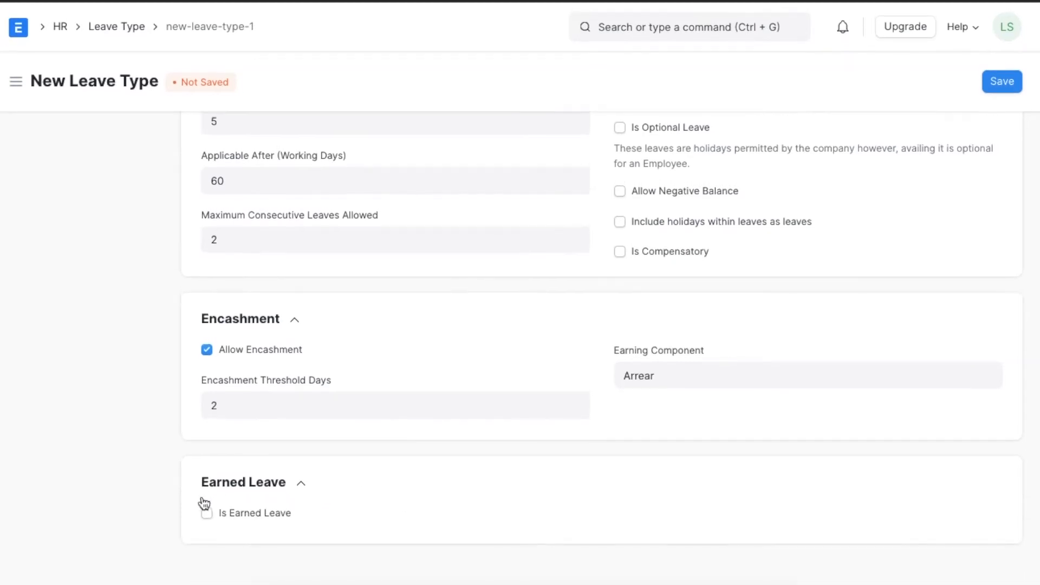
click(207, 513)
scroll(481, 493, down, 2)
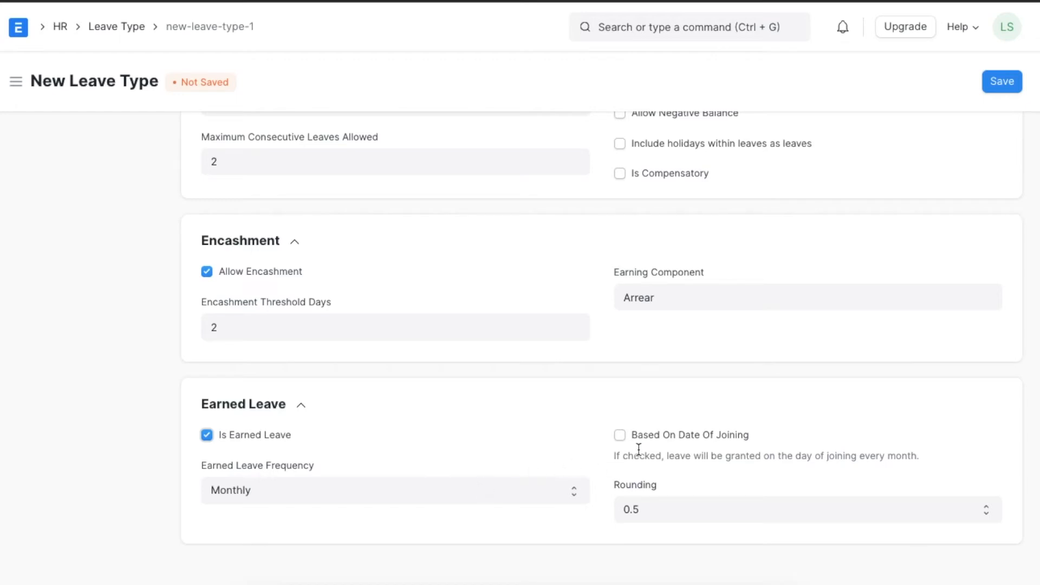
click(621, 435)
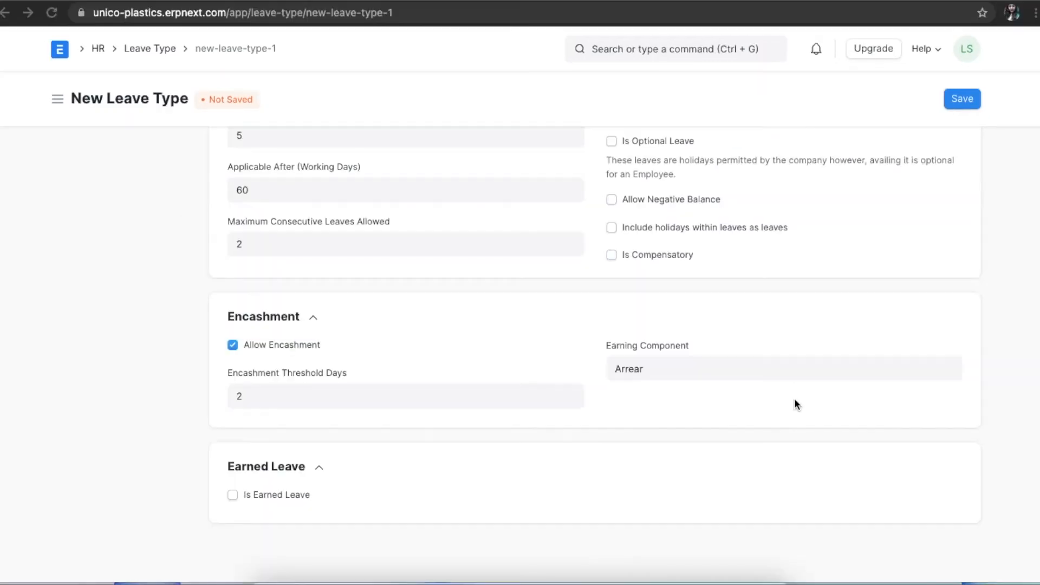
Save the Mental Health Leave type
scroll(794, 398, up, 3)
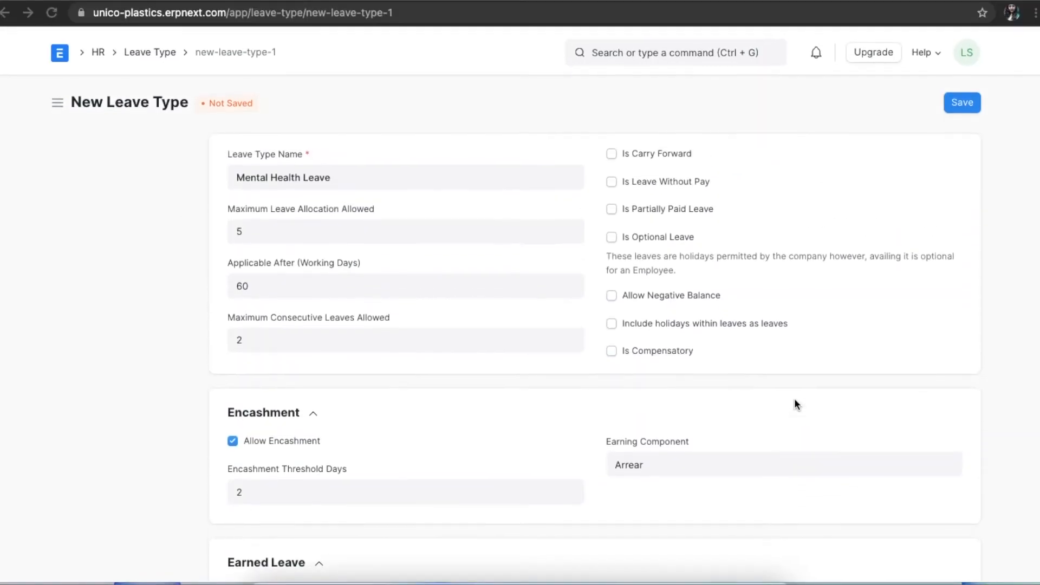
click(957, 106)
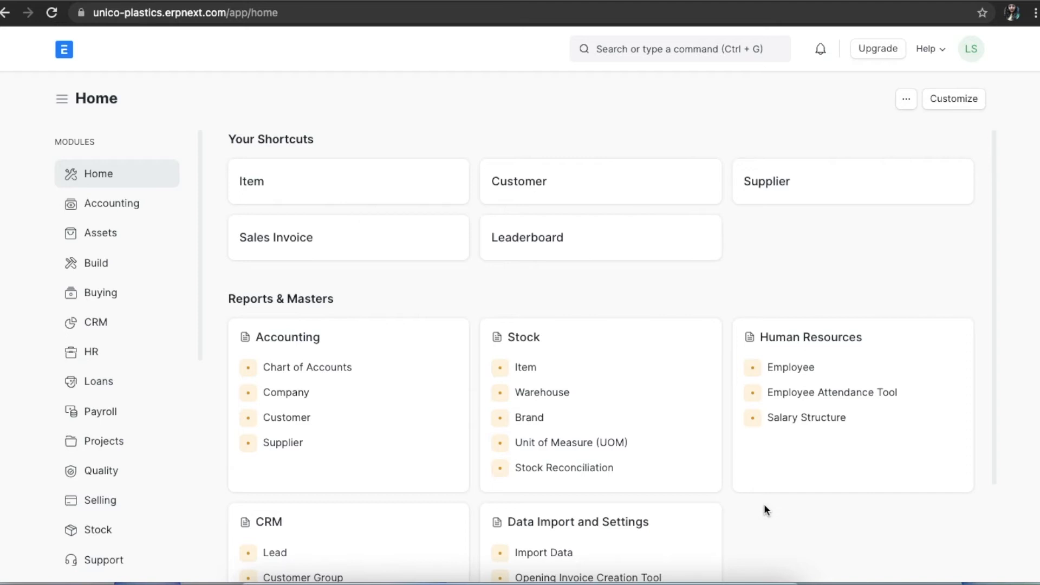
Open the HR module's Leave Policy list and start a new leave policy
click(137, 350)
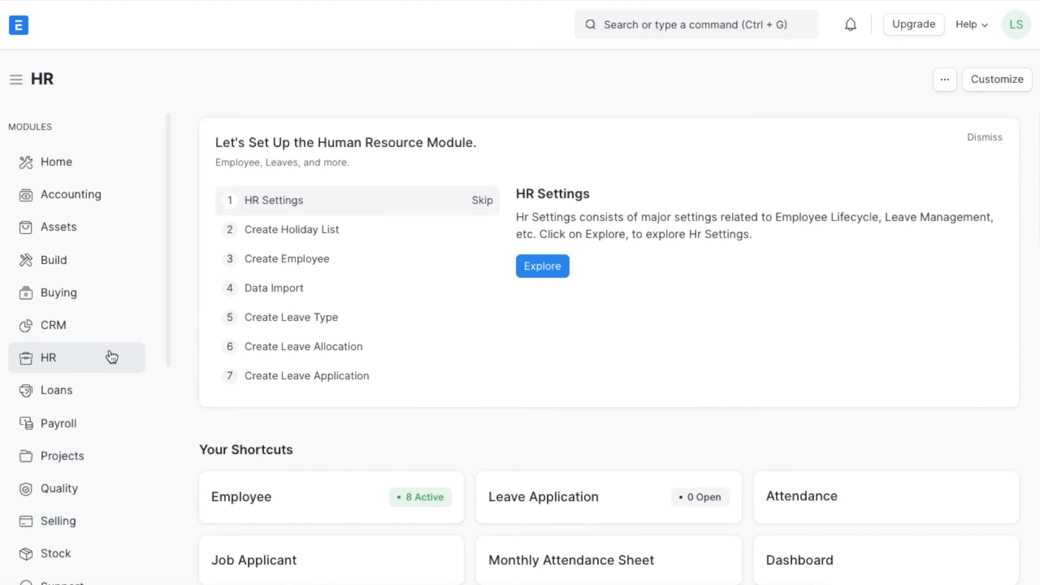
scroll(458, 457, down, 6)
scroll(458, 457, down, 6)
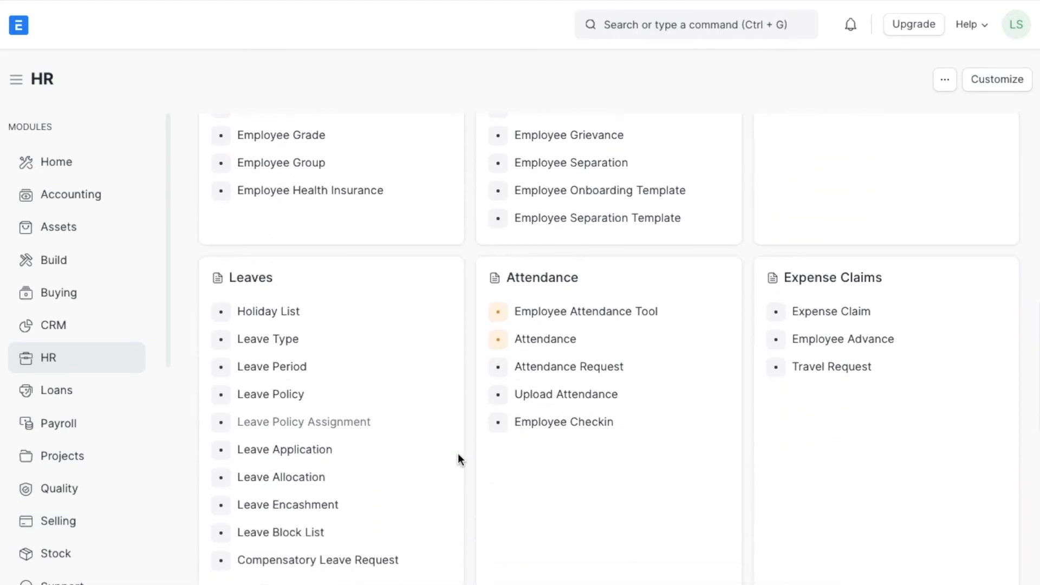
click(336, 387)
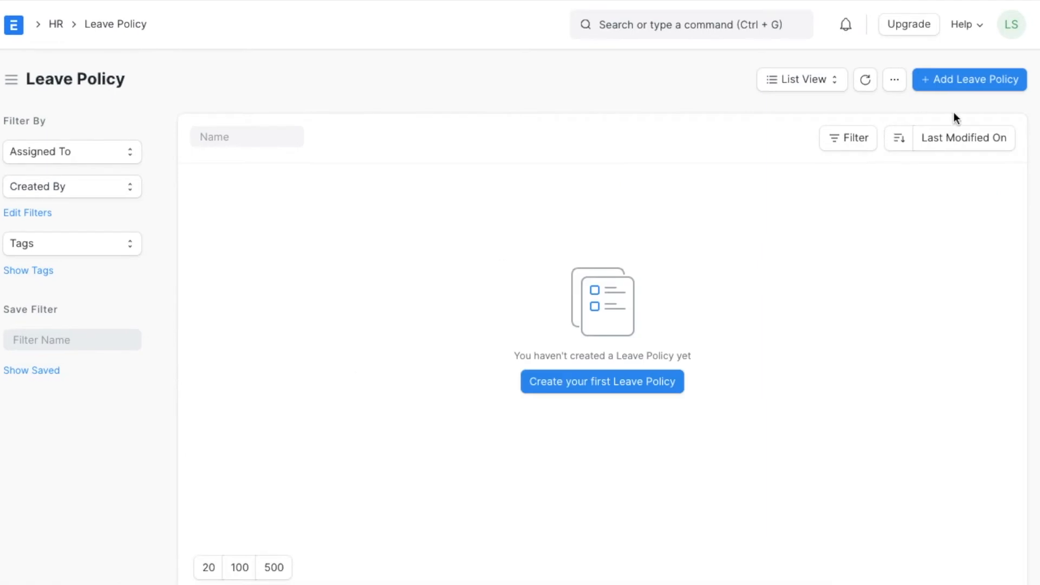
click(980, 84)
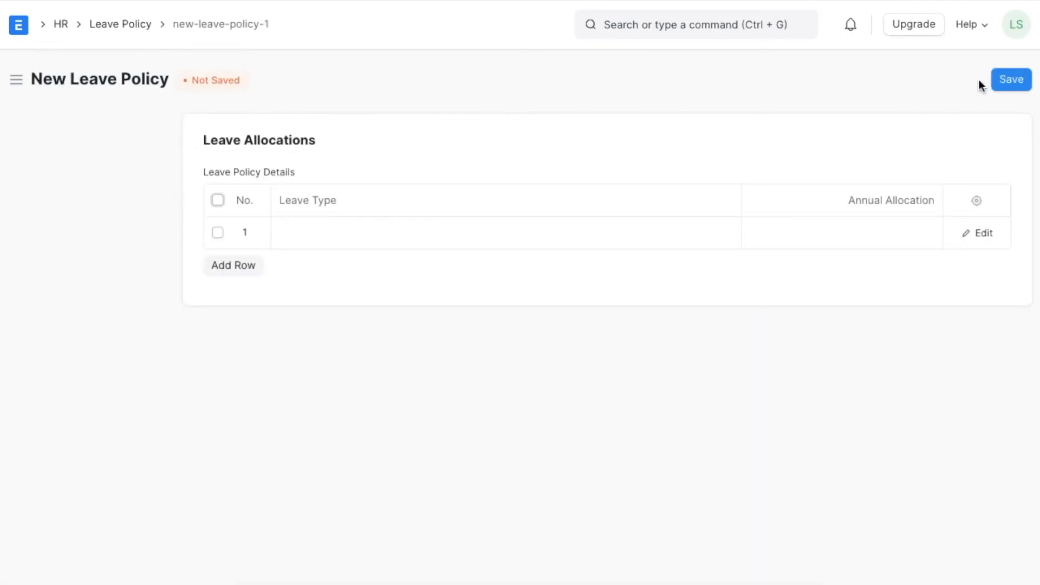
Fill the first leave policy row with Casual Leave and an annual allocation of 5
click(499, 234)
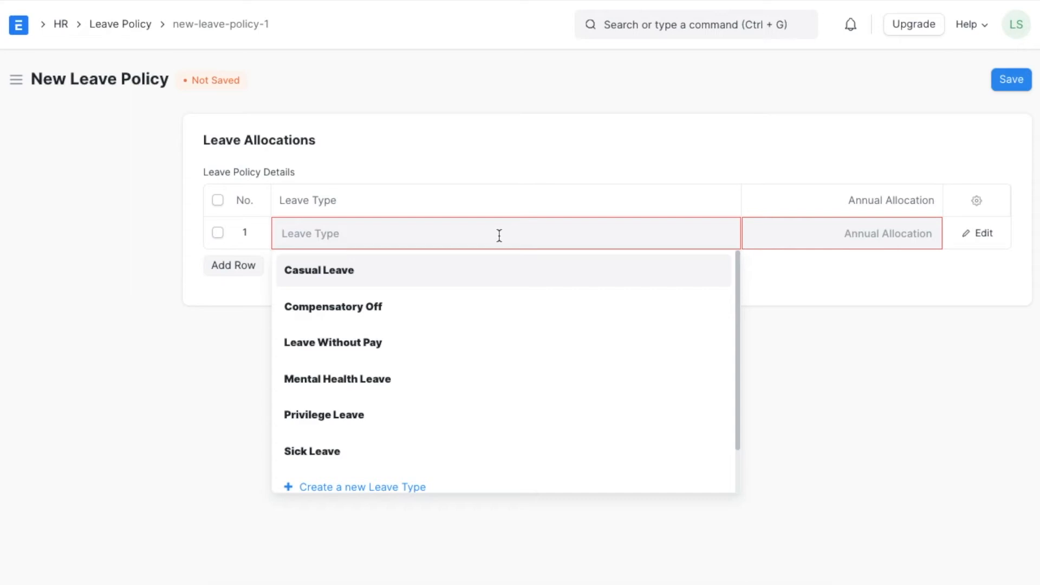
click(480, 265)
click(774, 234)
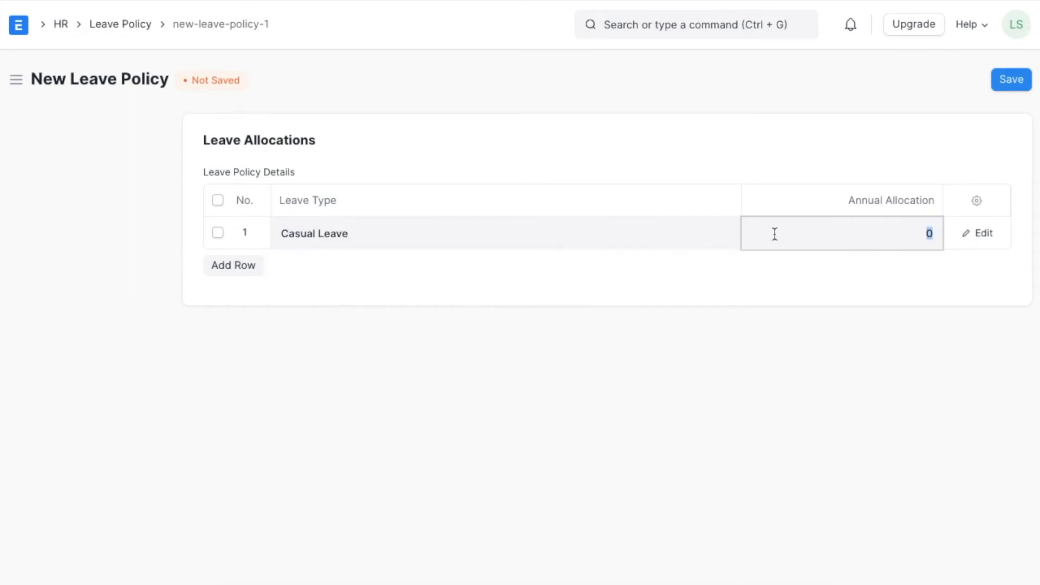
text(5)
Add a second policy row for Sick Leave with an annual allocation of 10
click(244, 266)
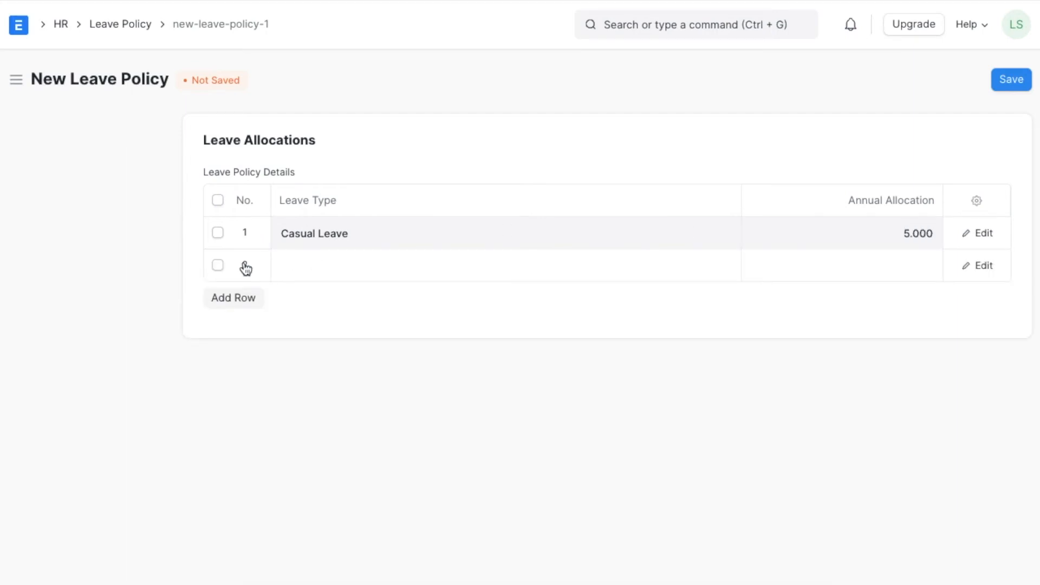
click(300, 265)
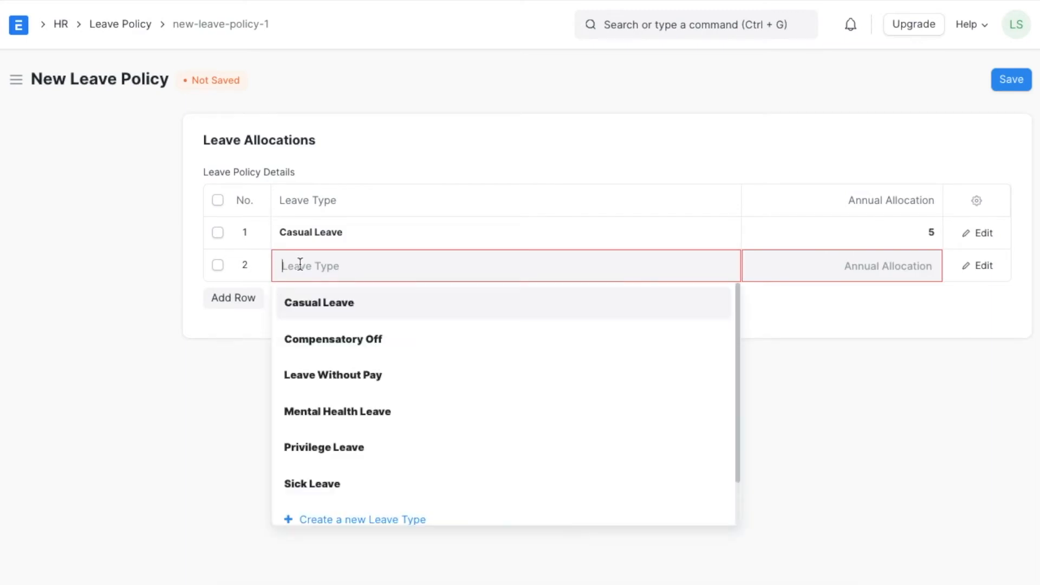
click(309, 477)
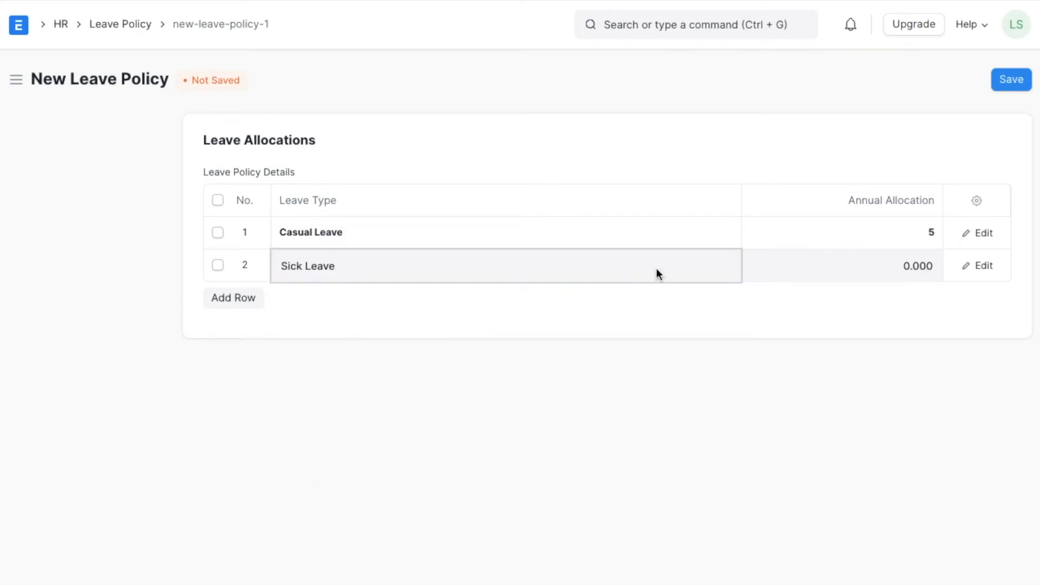
click(893, 265)
text(10)
Add a third policy row for Leave Without Pay with an annual allocation of 5
click(234, 298)
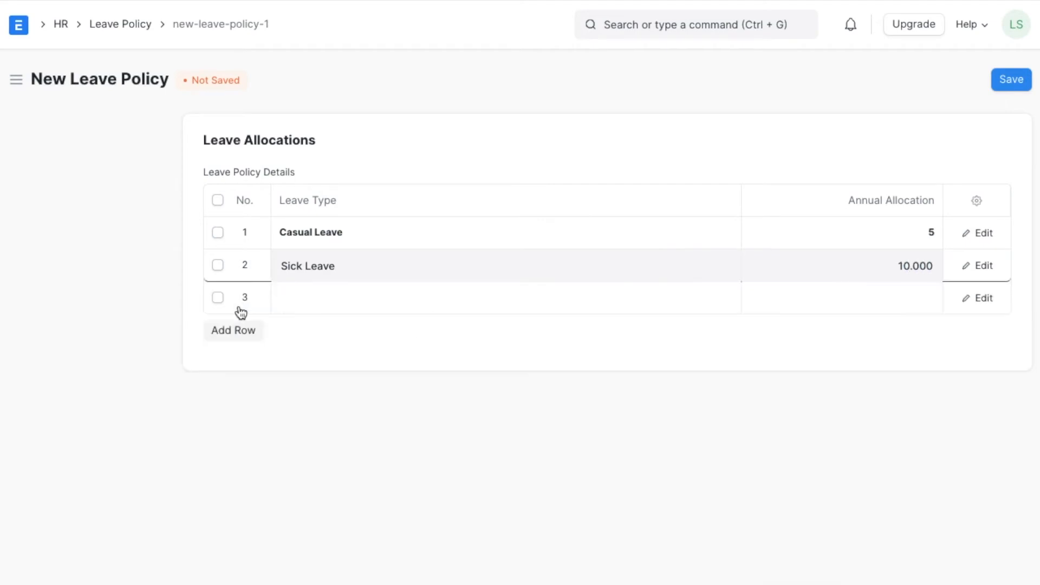
click(302, 300)
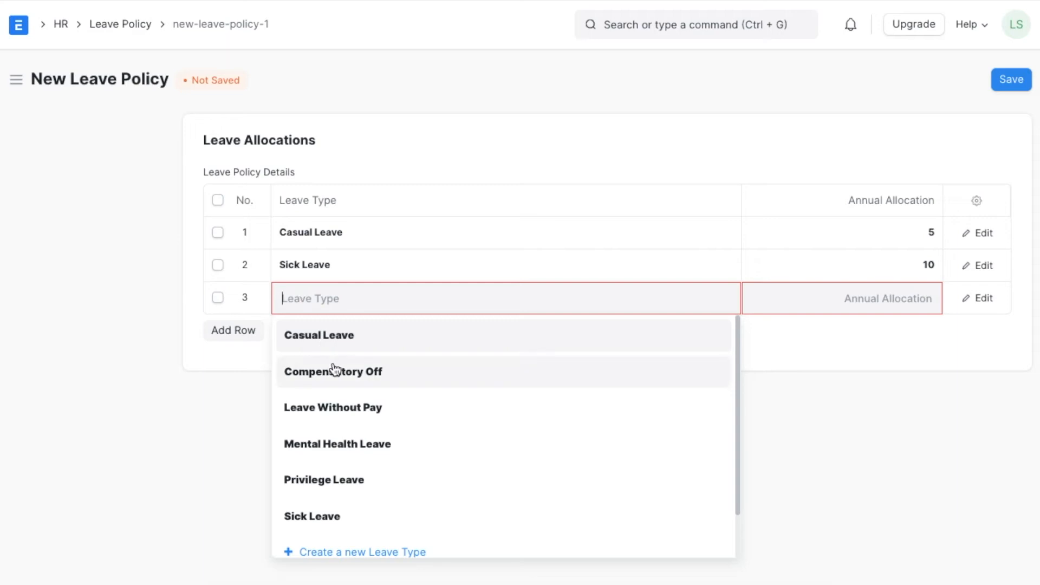
click(331, 418)
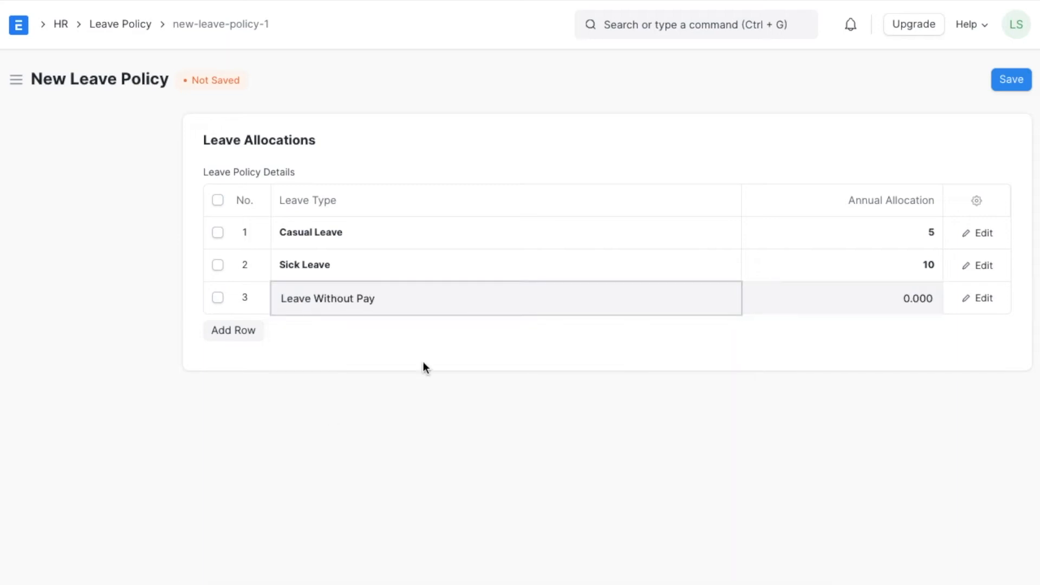
click(868, 296)
text(5)
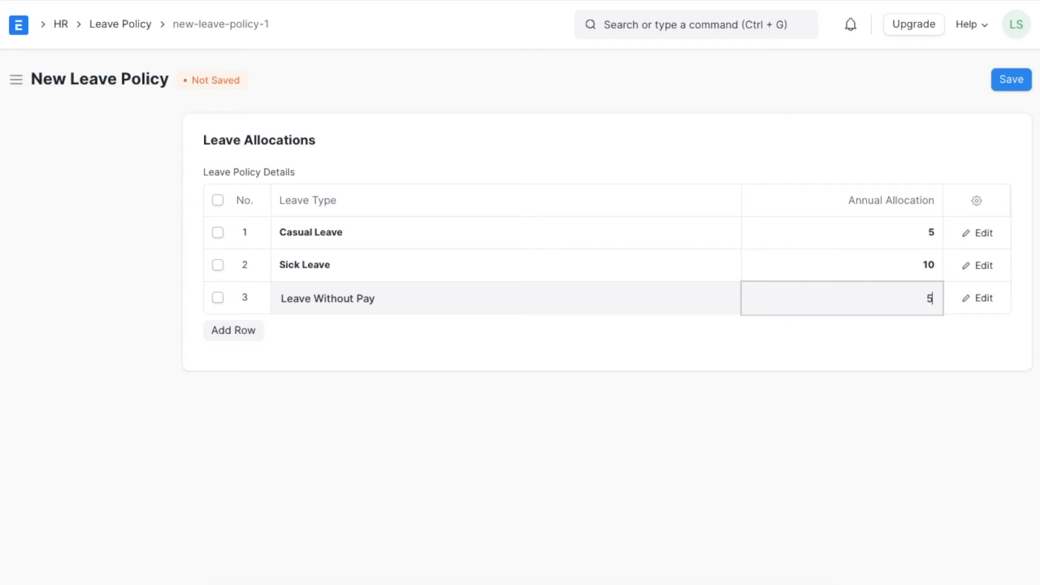
click(726, 333)
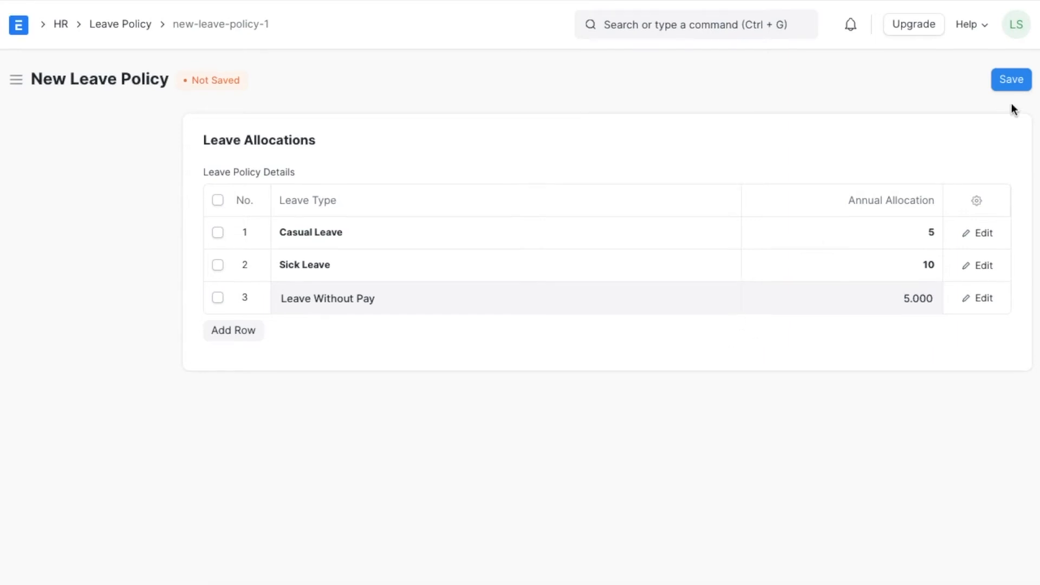
Save the new leave policy and submit it permanently
click(1011, 82)
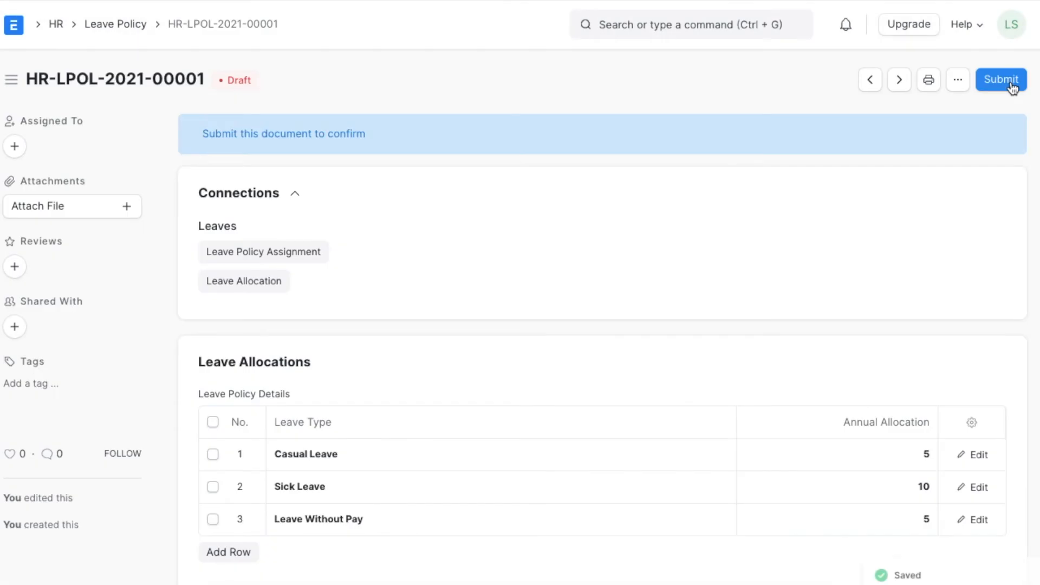
click(1011, 82)
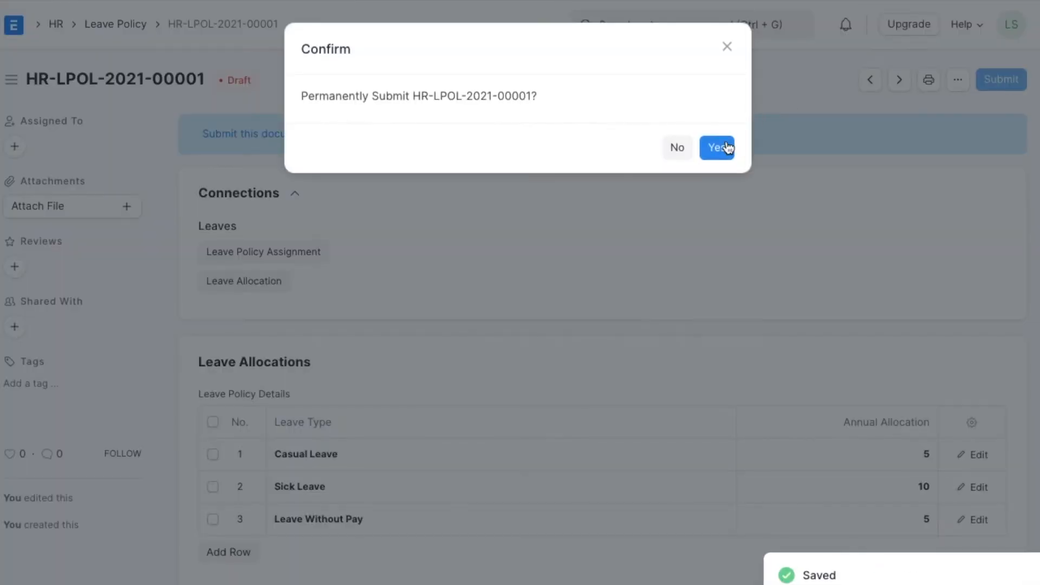
click(727, 145)
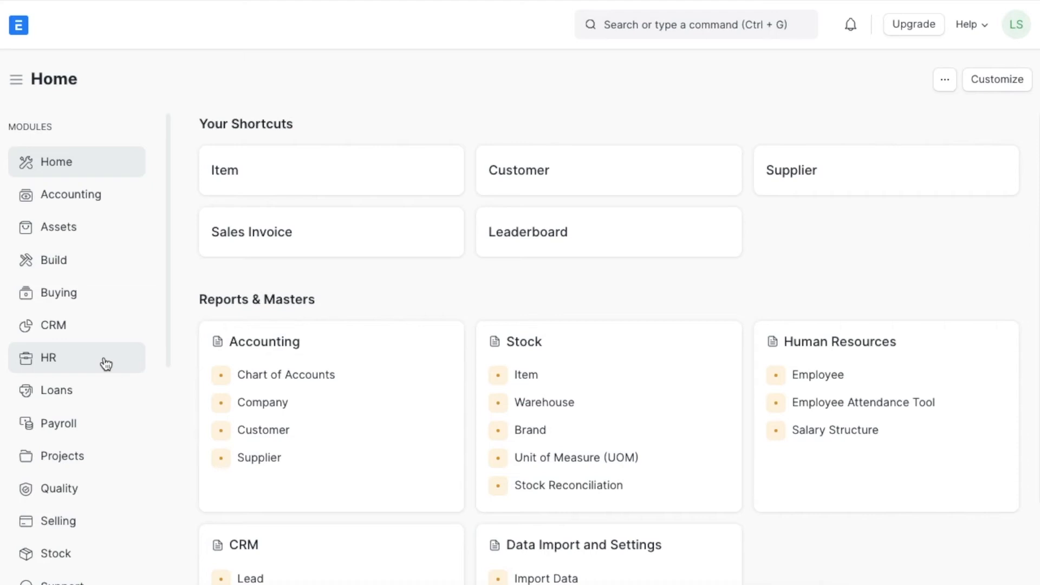
Open the HR module's Leave Policy Assignment list and start a new leave policy assignment
click(106, 364)
scroll(455, 388, down, 8)
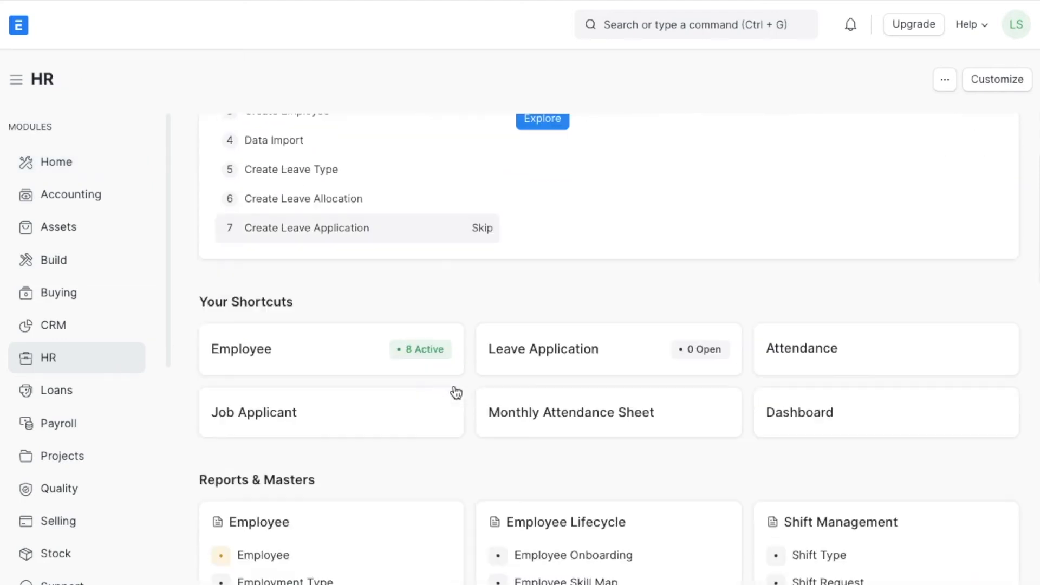
scroll(454, 385, down, 4)
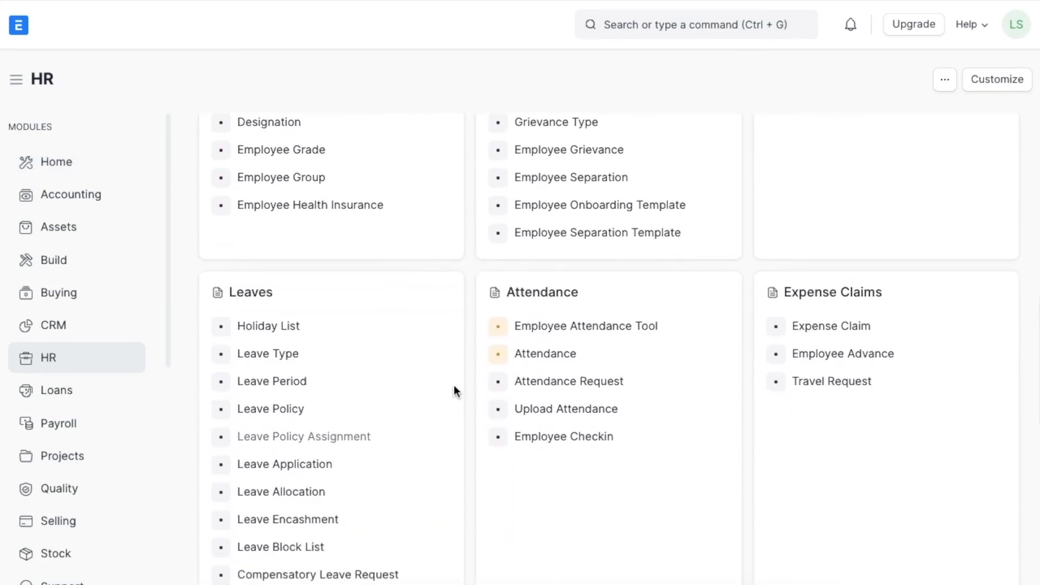
click(362, 427)
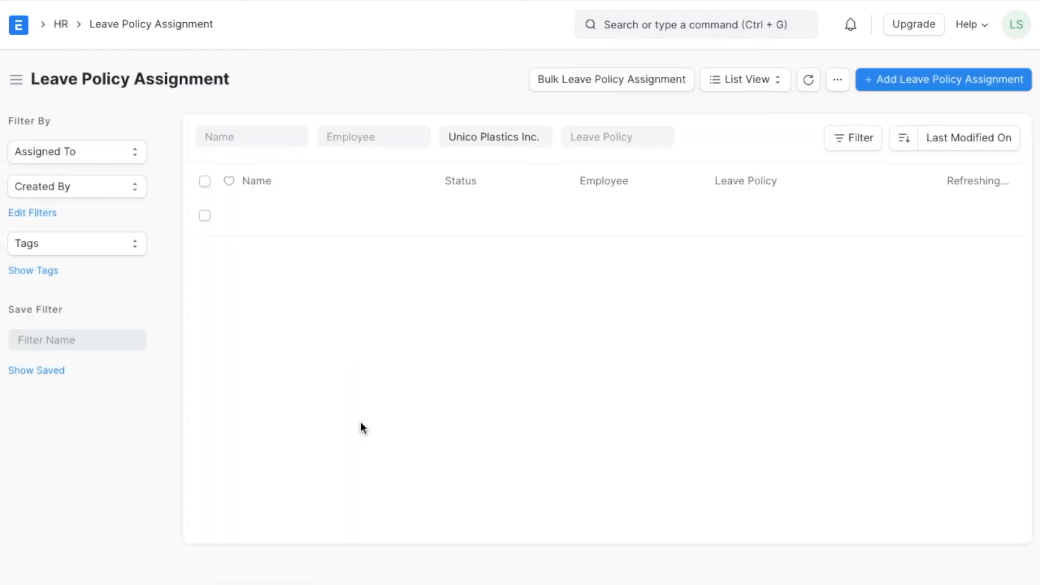
click(965, 82)
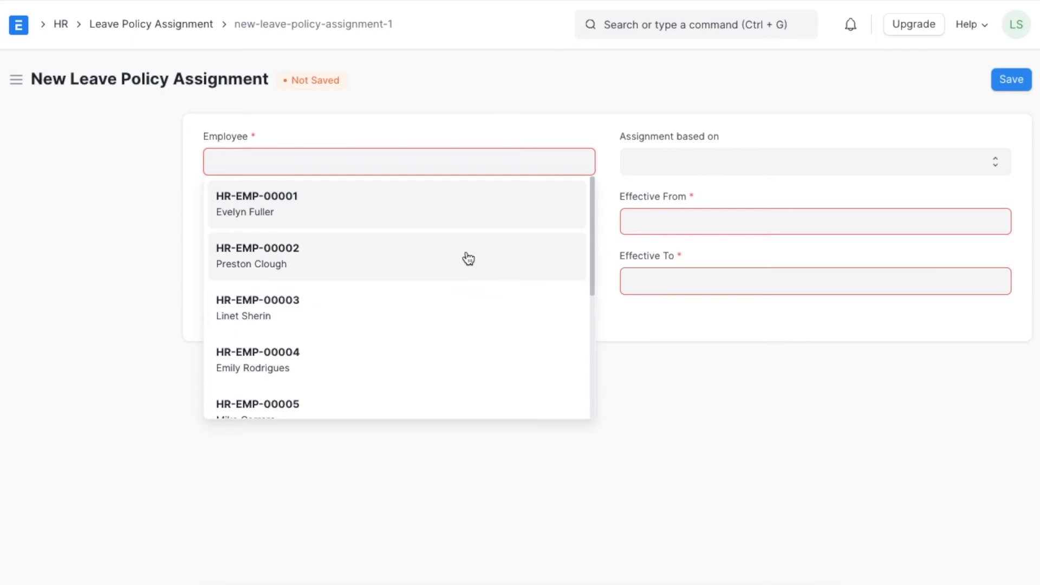
Choose the fourth listed employee and leave policy HR-LPOL-2021-00001 for the new leave policy assignment
click(411, 347)
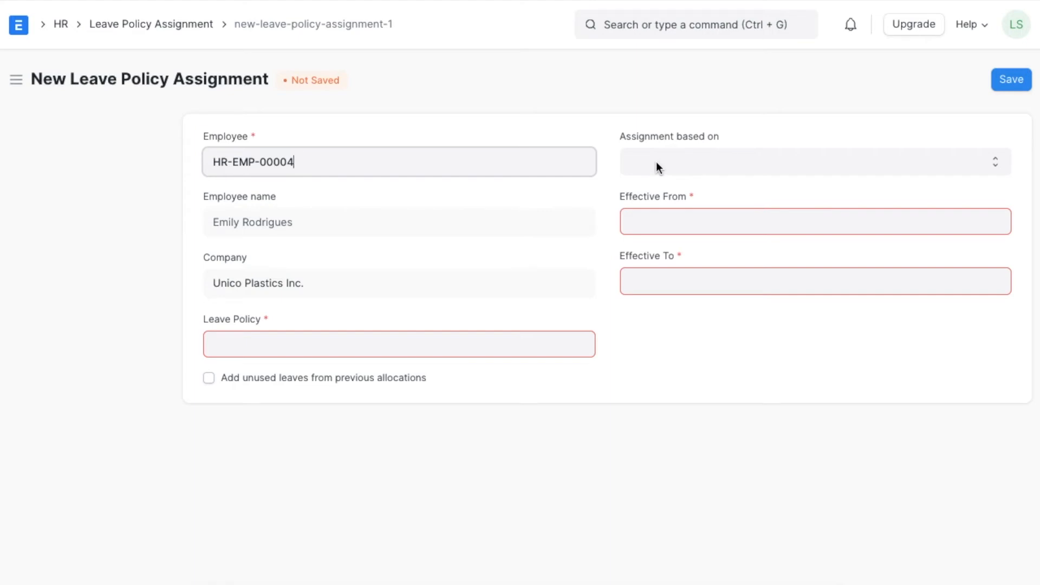
click(407, 334)
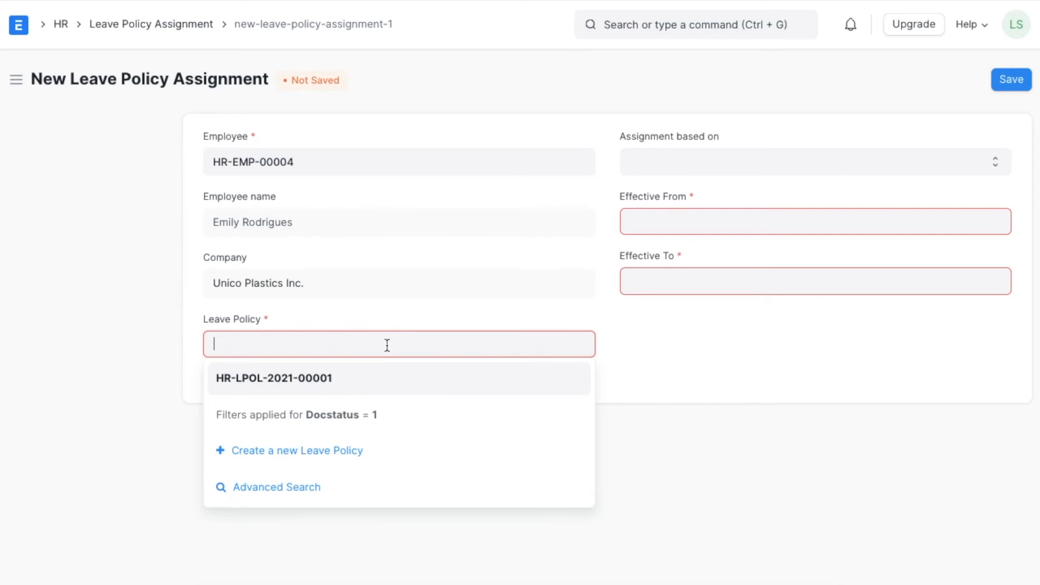
click(349, 381)
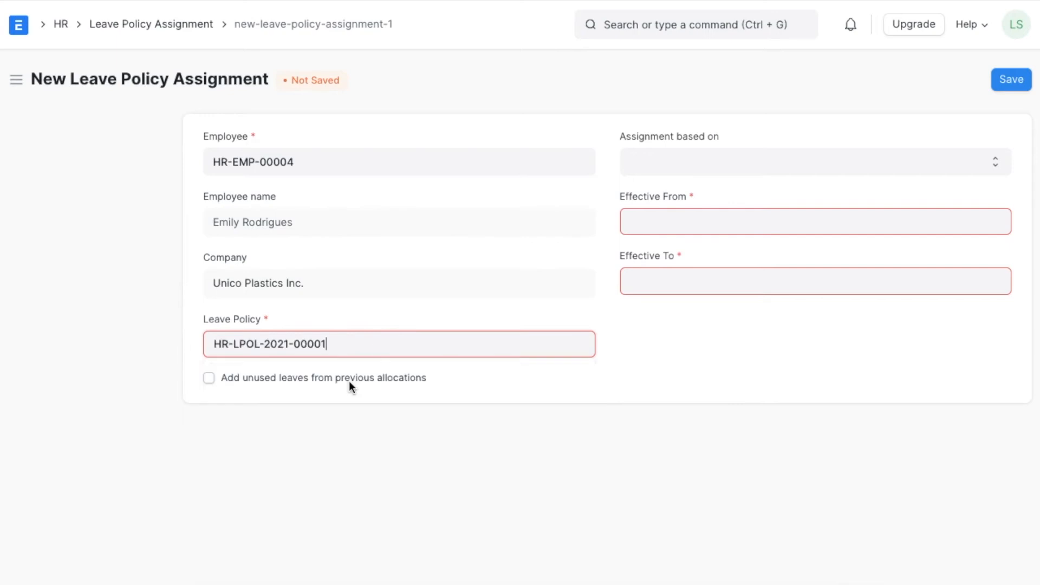
Switch the assignment basis between Joining Date and Leave Period to compare the fields each option offers
click(706, 160)
click(693, 199)
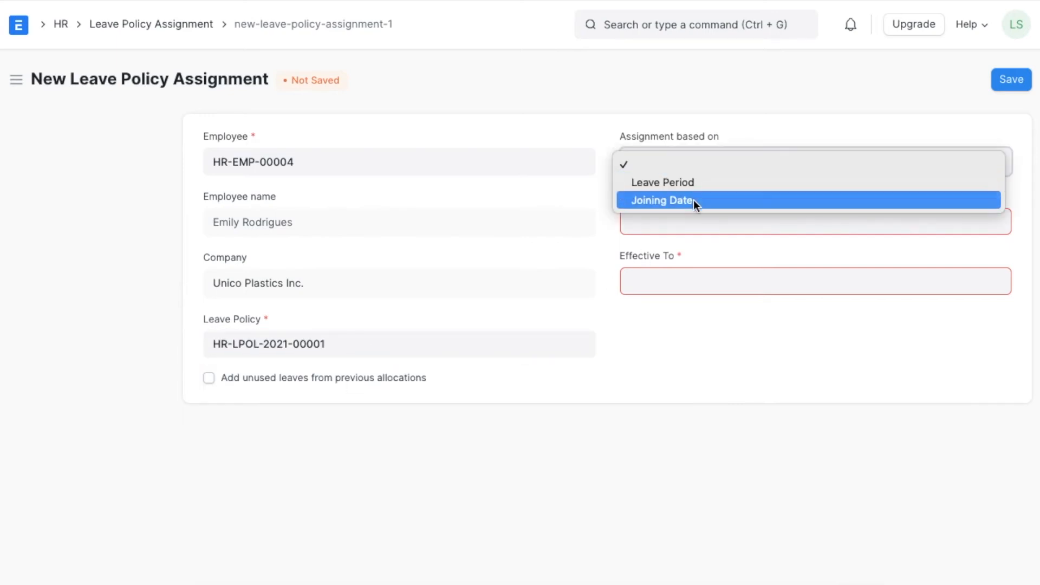
click(703, 161)
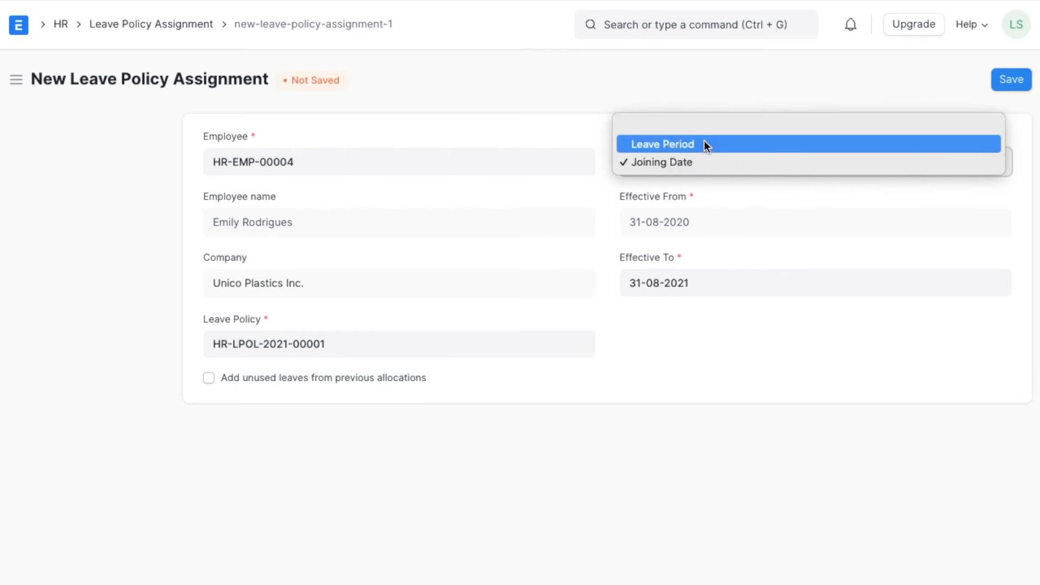
click(704, 143)
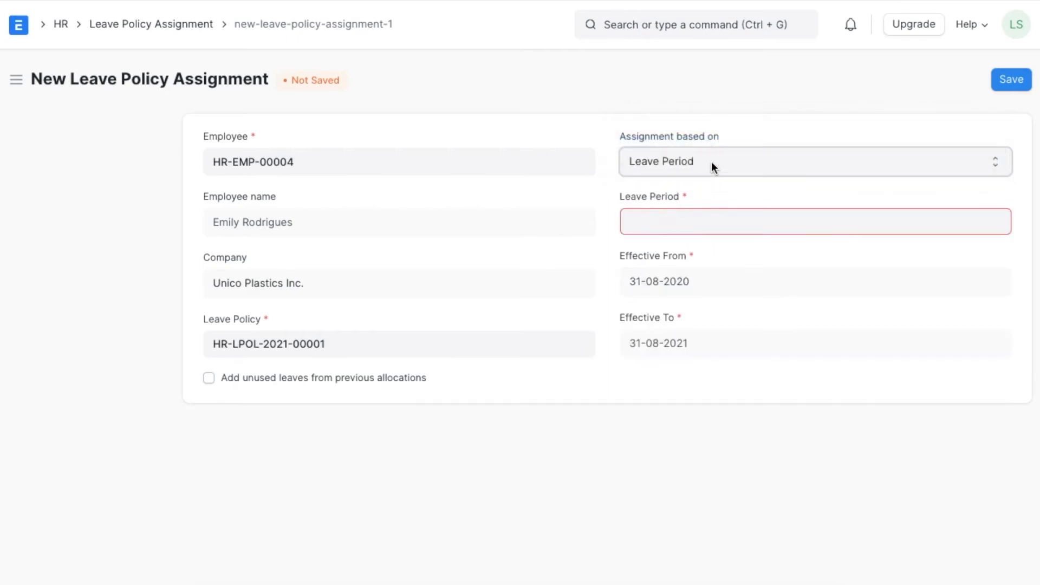
click(710, 162)
click(701, 179)
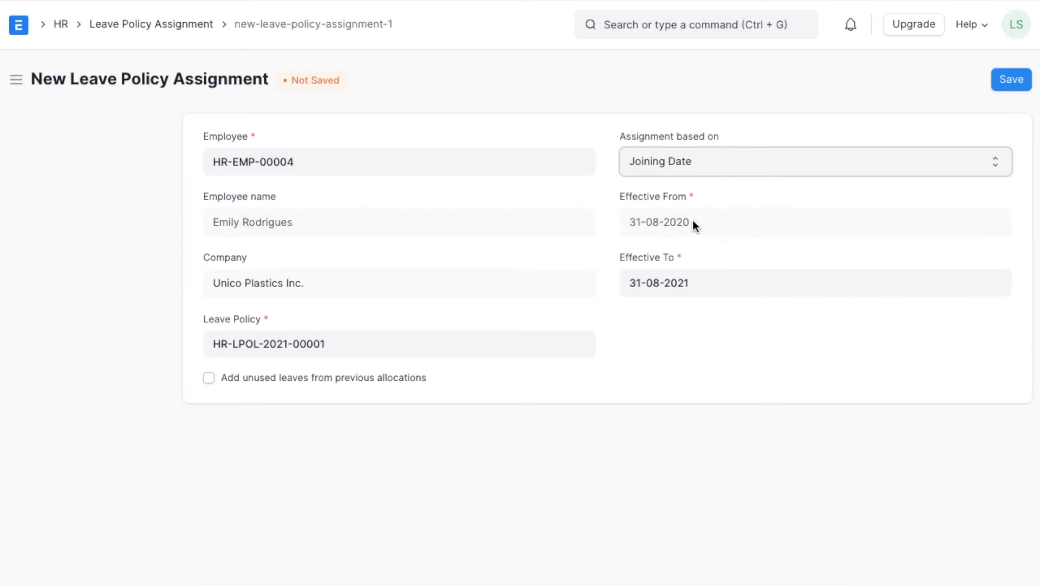
Base the assignment on Leave Period and select leave period HR-LPR-2021-00004
click(691, 165)
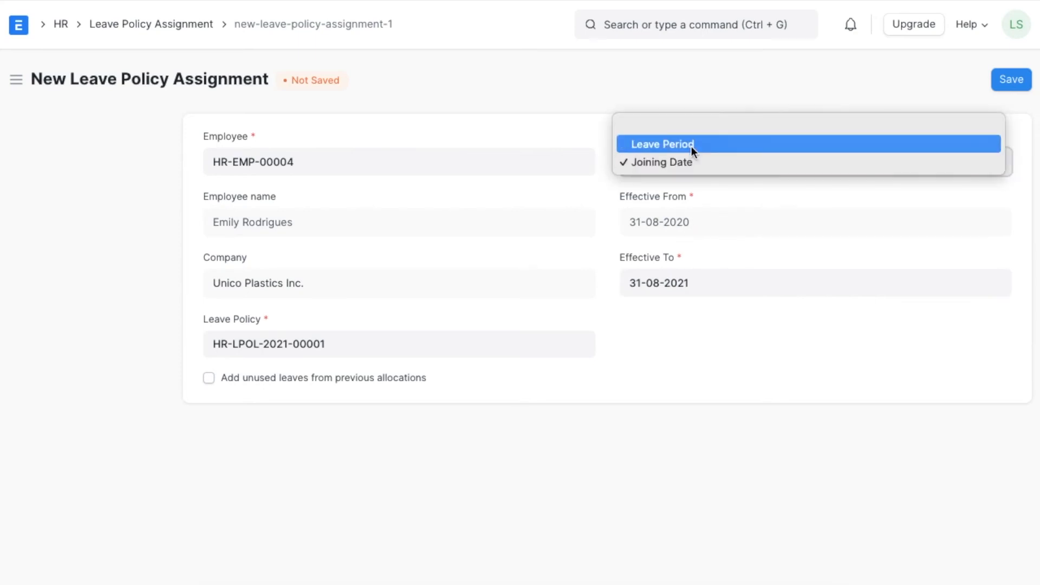
click(691, 145)
click(659, 217)
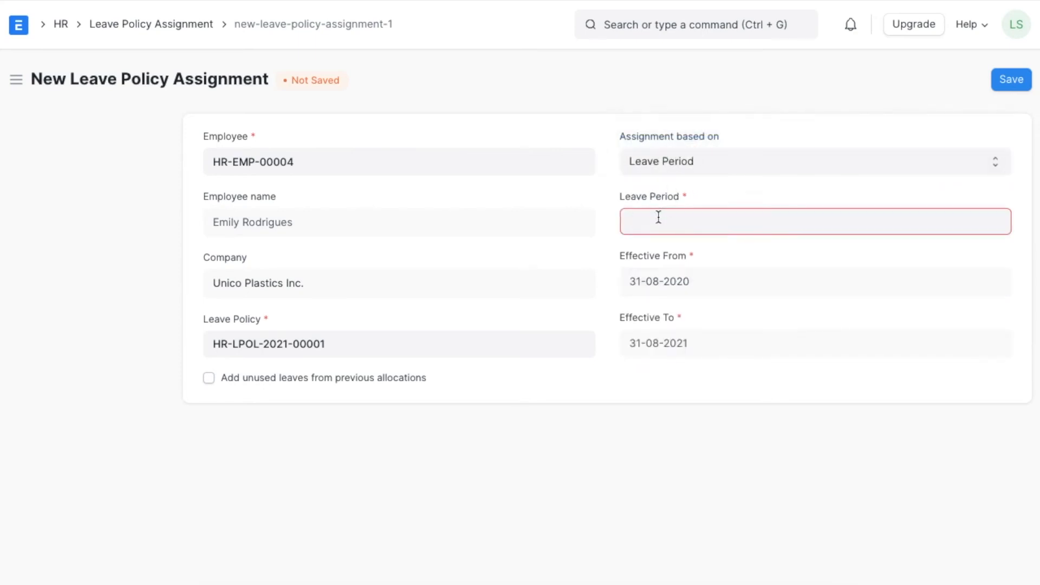
click(659, 255)
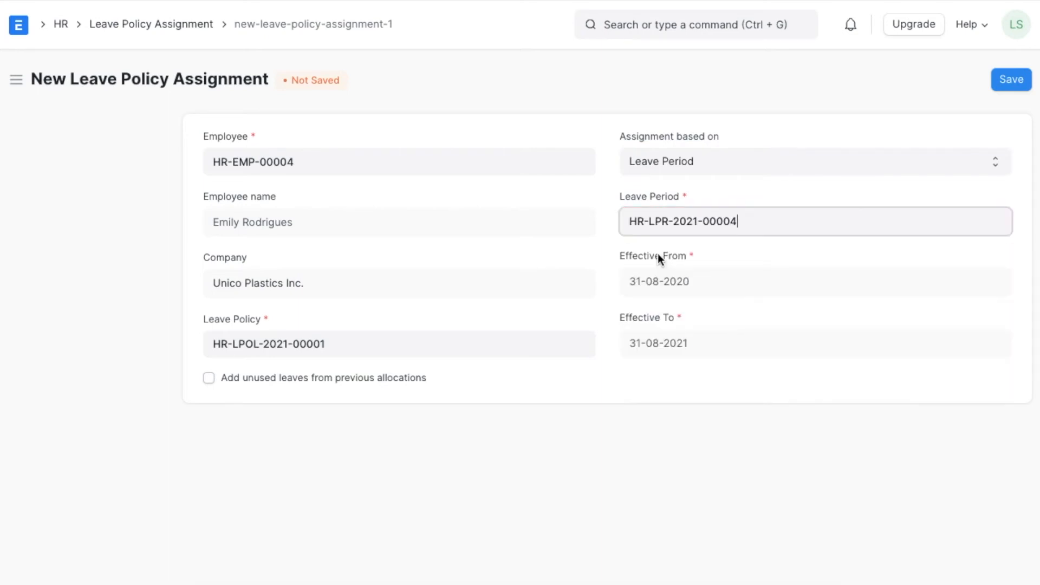
click(667, 395)
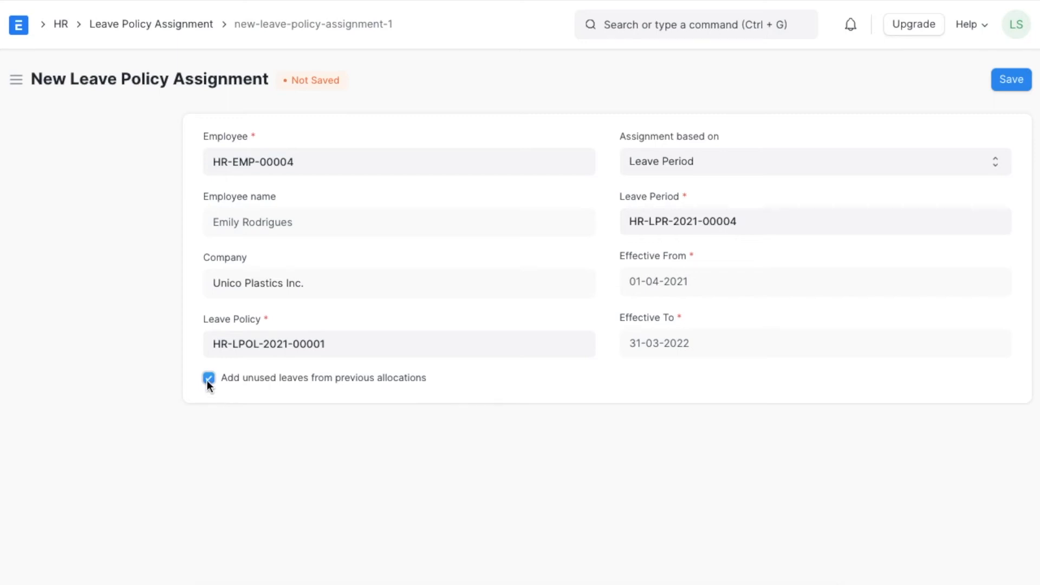
Save the leave policy assignment and submit it permanently
click(1007, 81)
click(1007, 81)
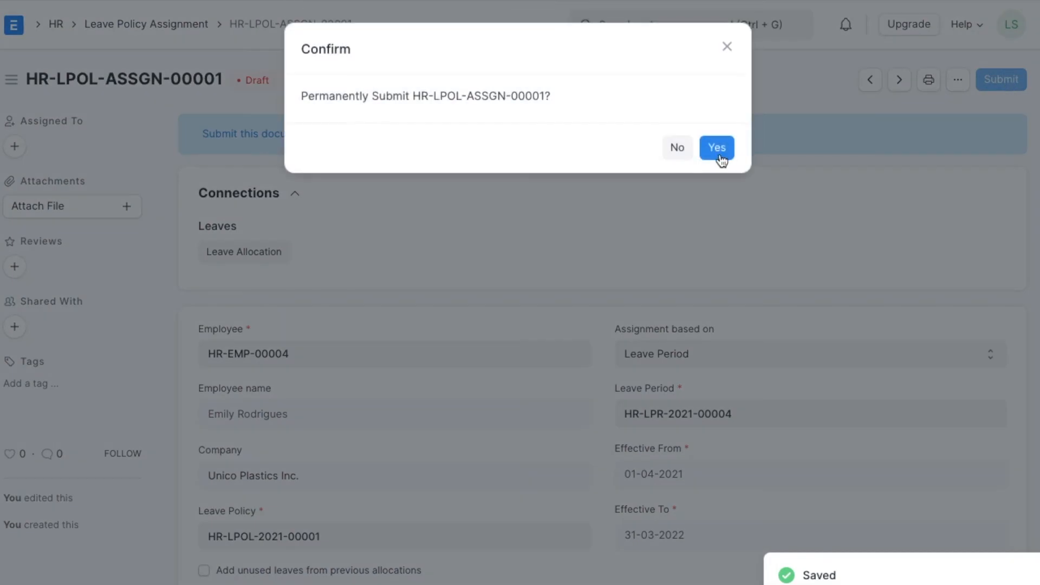
click(718, 149)
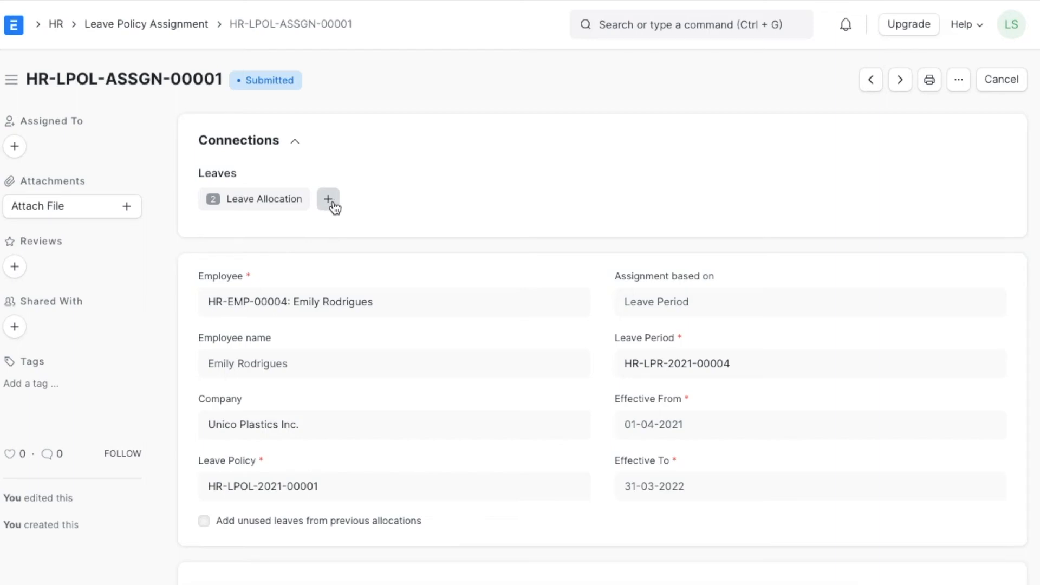
Open the HR module's Leave Allocation list and start a new leave allocation
click(57, 26)
scroll(521, 347, down, 6)
scroll(521, 347, down, 6)
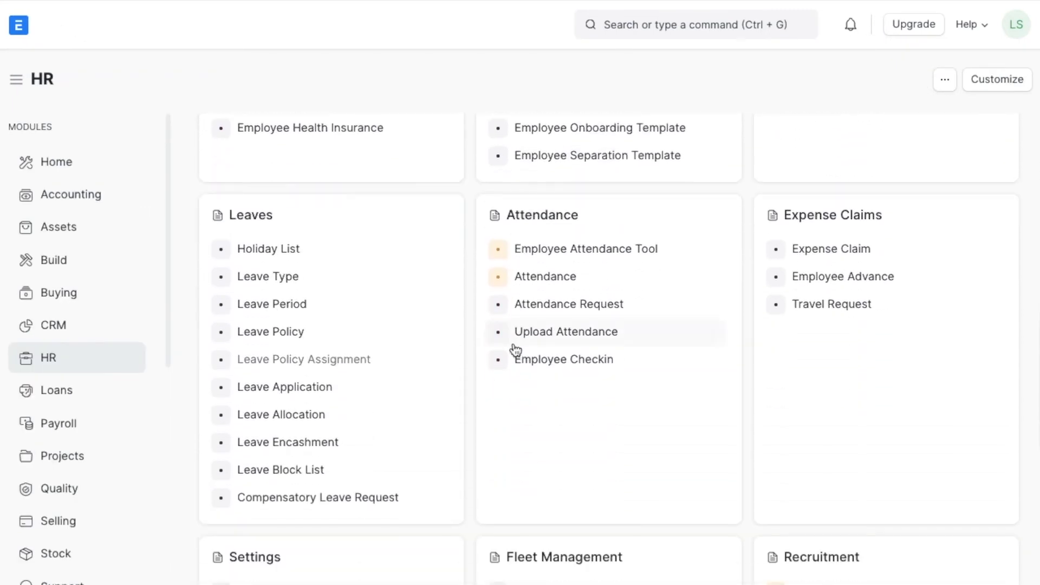
click(325, 418)
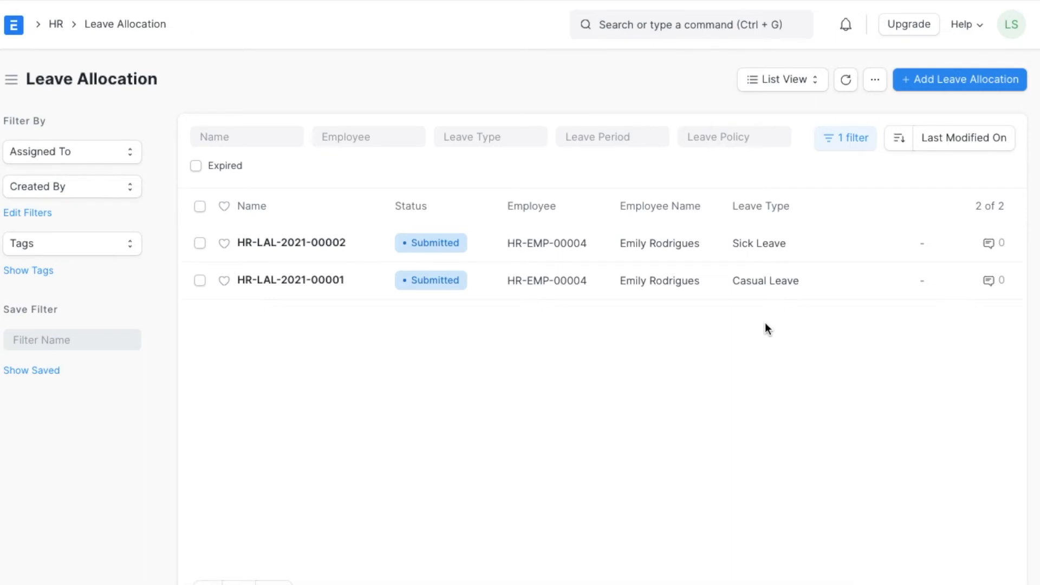
click(945, 87)
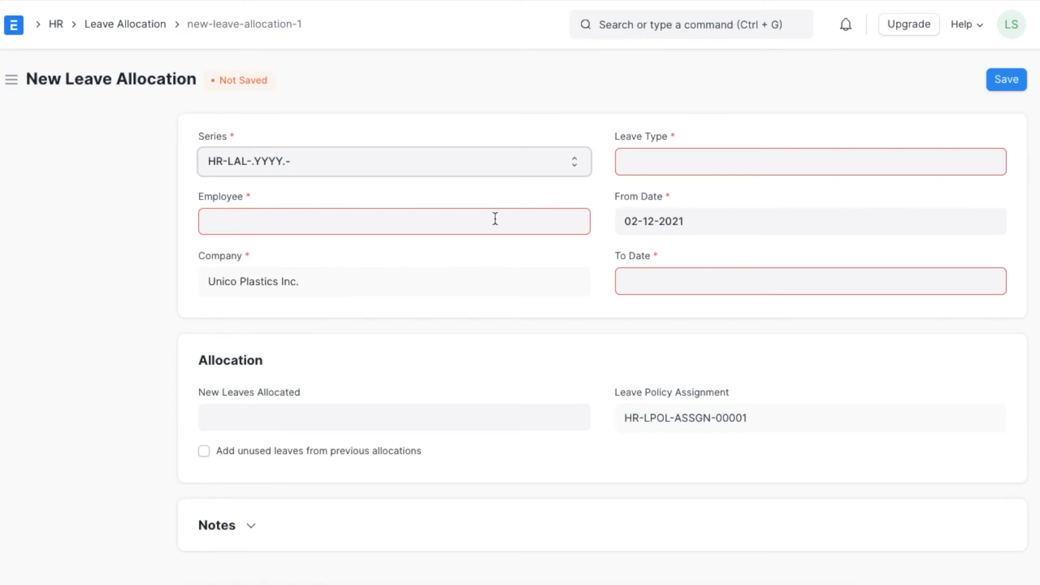
Choose the third listed employee and the Sick Leave type for the new leave allocation
click(631, 172)
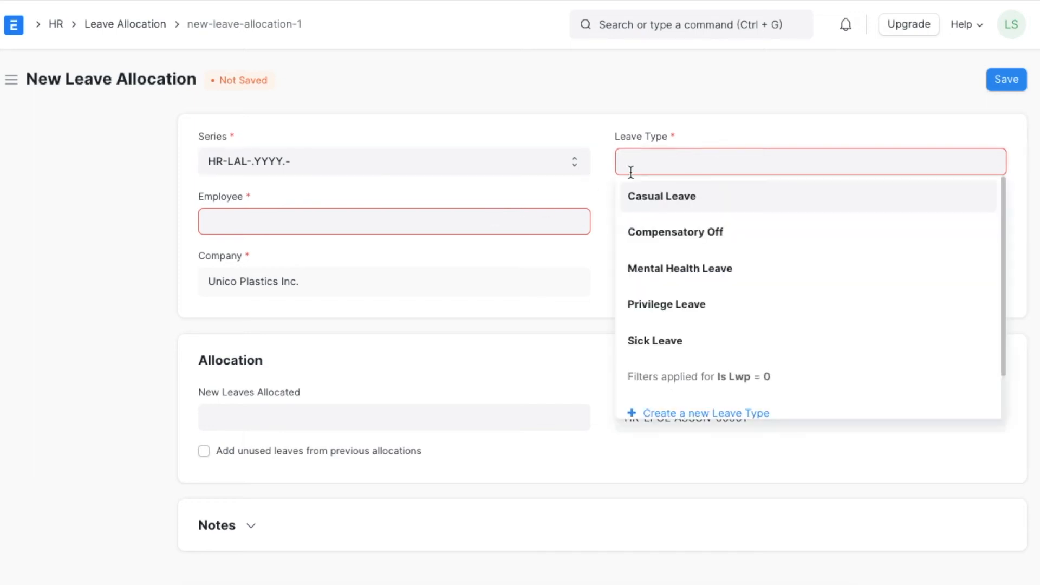
click(580, 191)
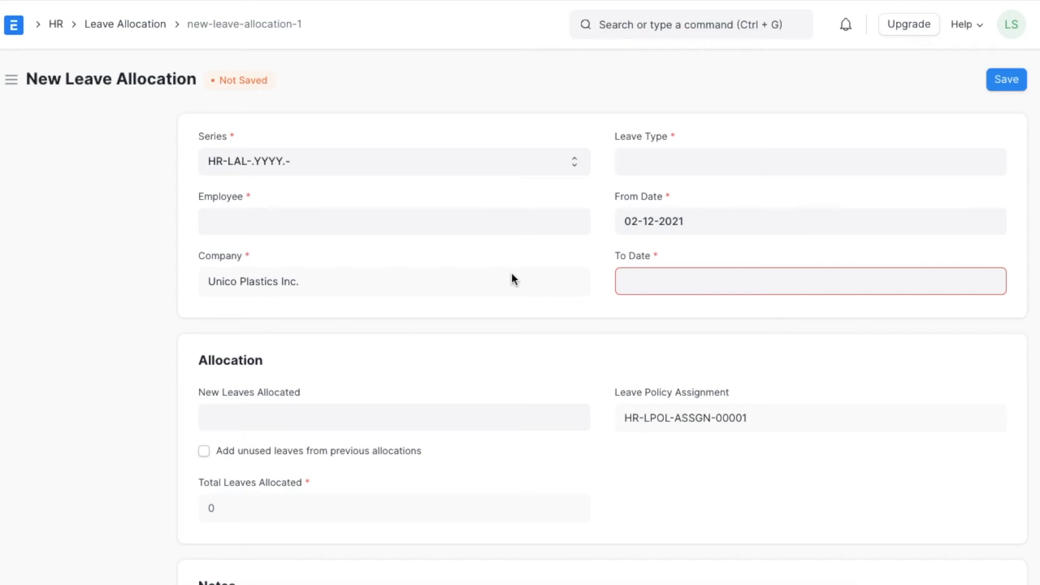
click(441, 226)
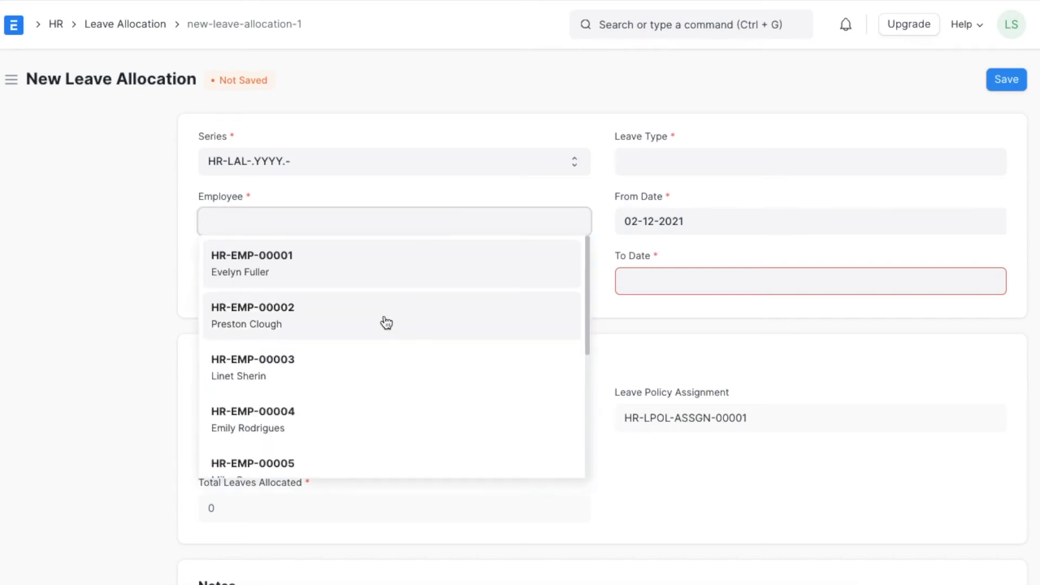
click(350, 364)
click(666, 162)
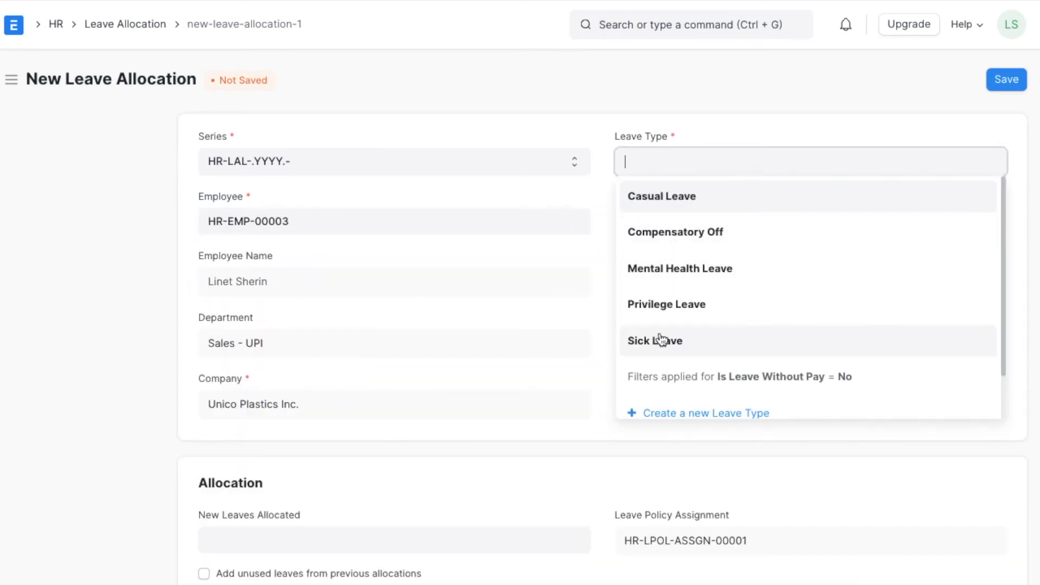
click(659, 339)
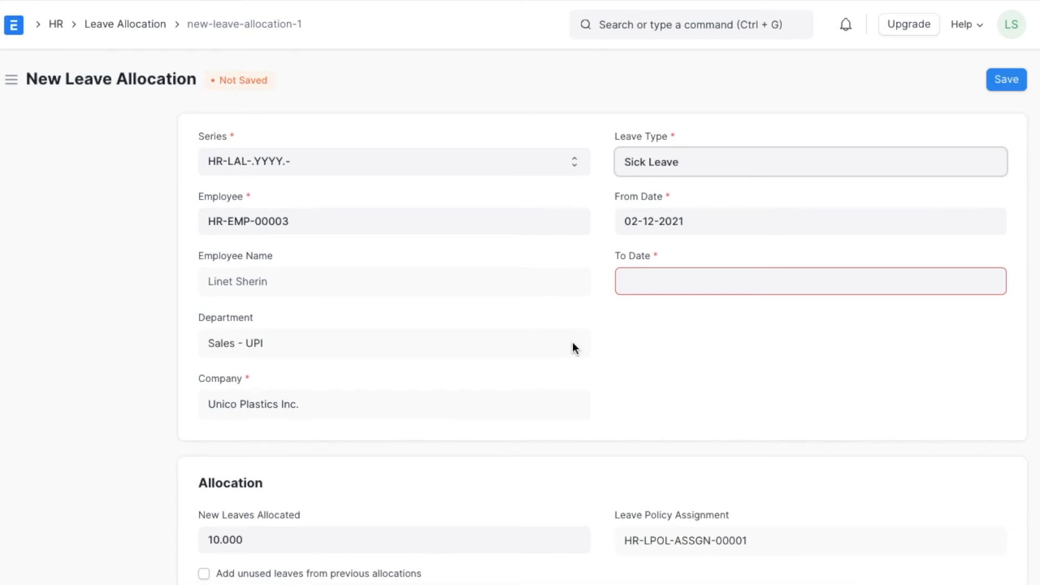
Set the leave allocation's To Date to 31-12-2021 and review its dates and allocation details
scroll(573, 343, down, 2)
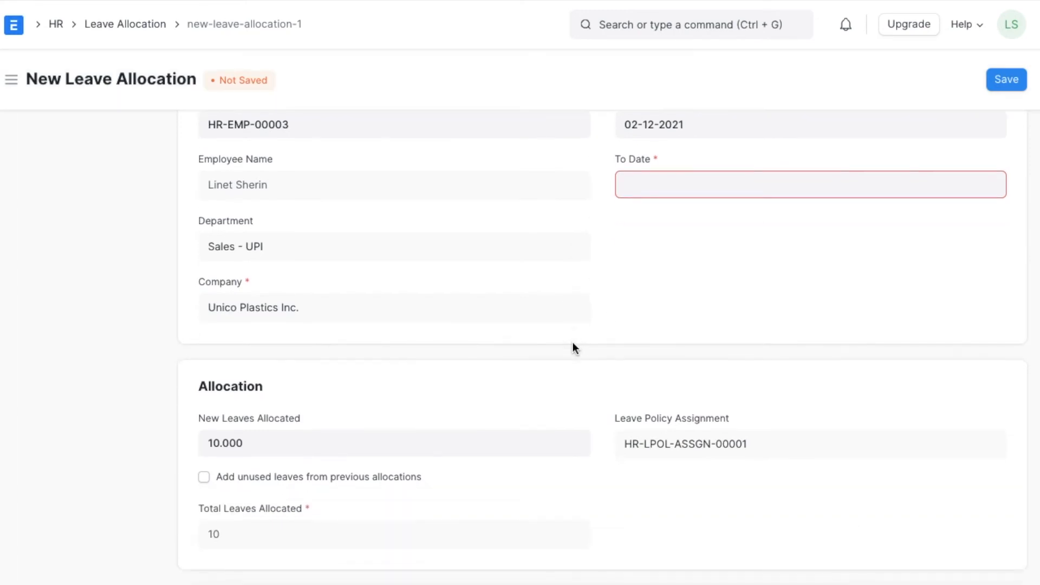
click(657, 186)
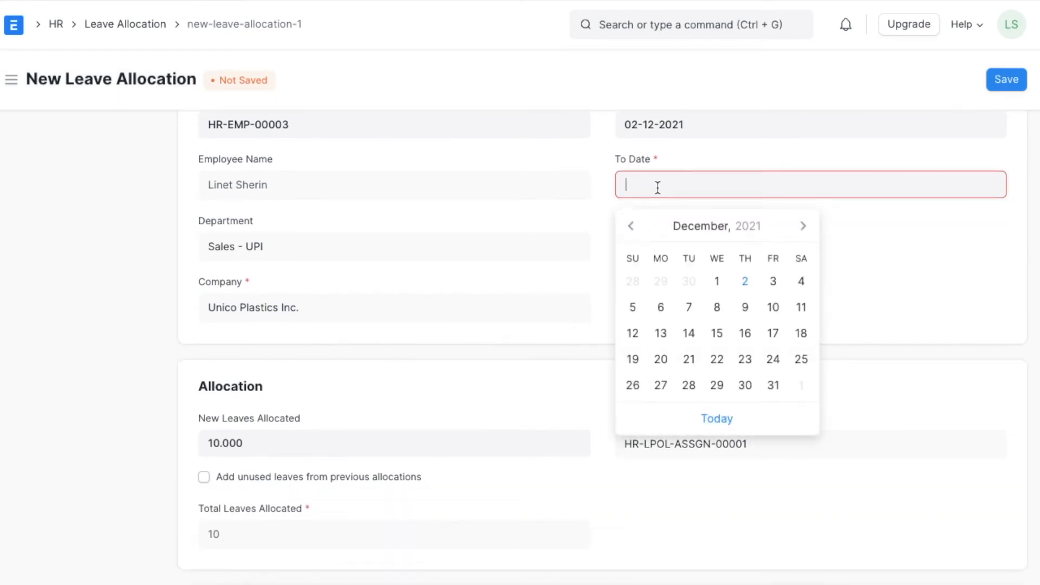
click(774, 385)
scroll(413, 335, down, 2)
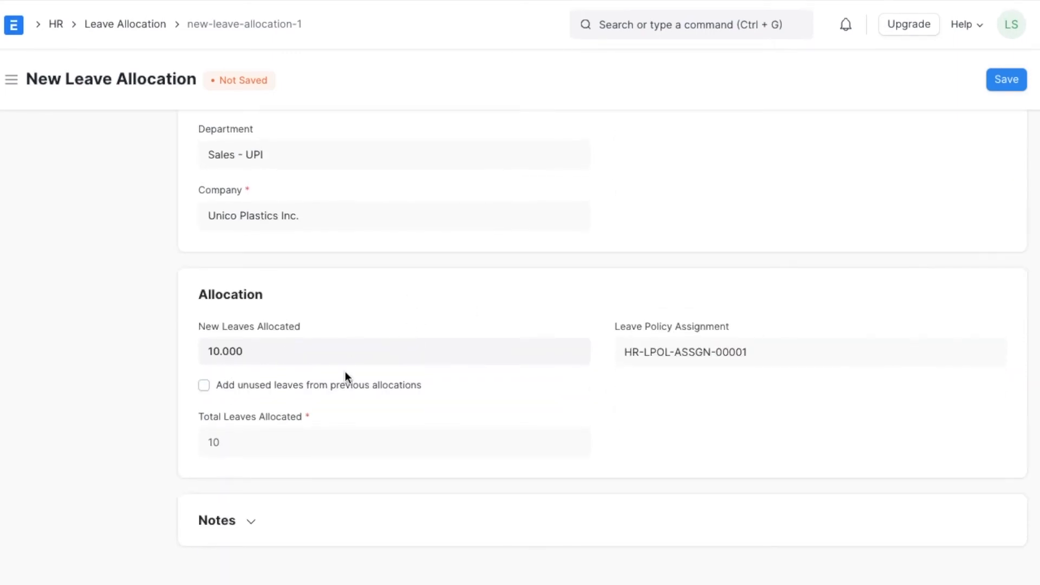
scroll(585, 342, up, 1)
scroll(585, 342, up, 4)
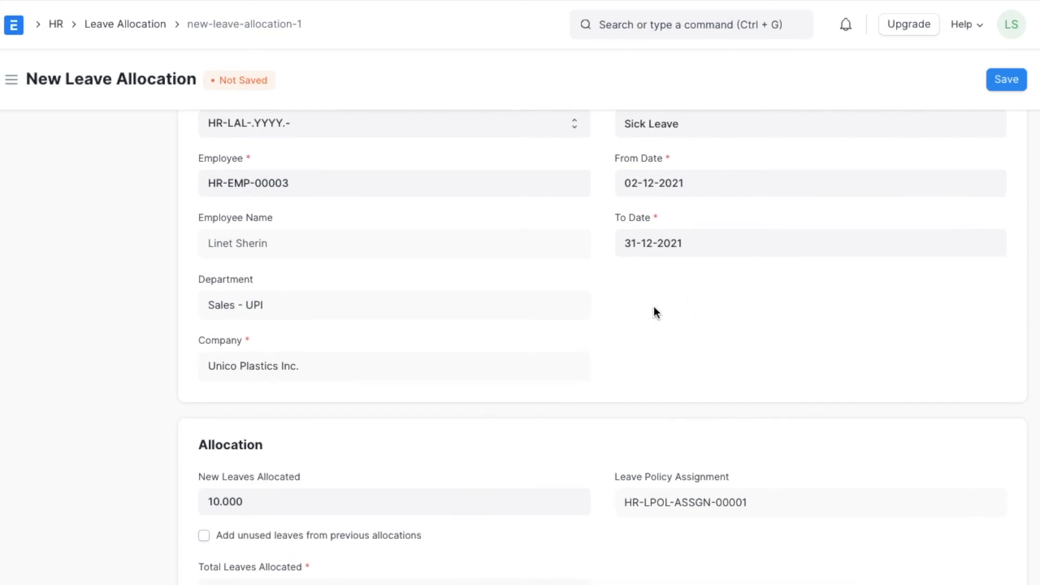
scroll(655, 310, down, 5)
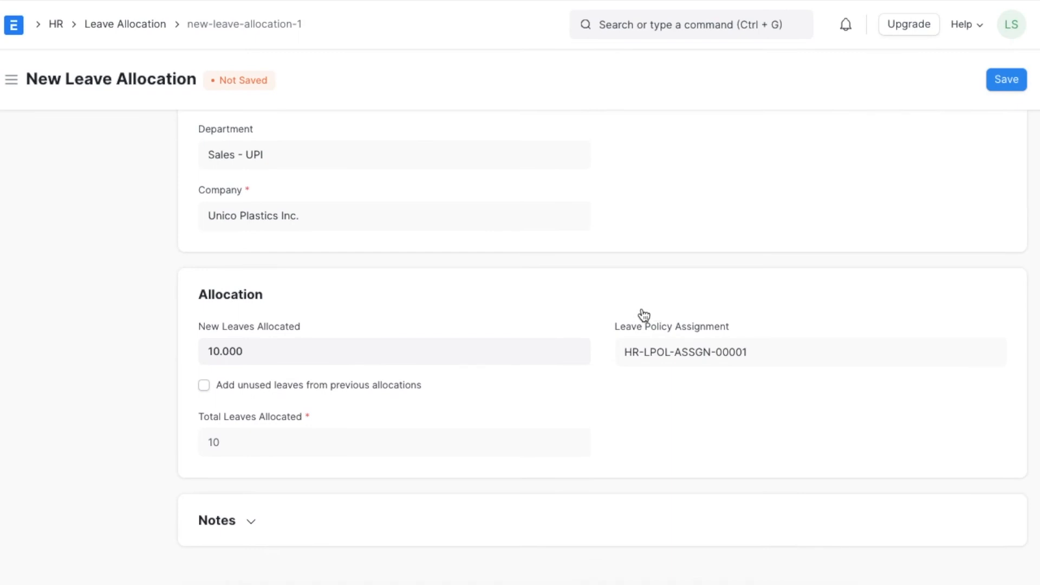
Save the new leave allocation and submit it permanently
click(1003, 79)
click(1003, 80)
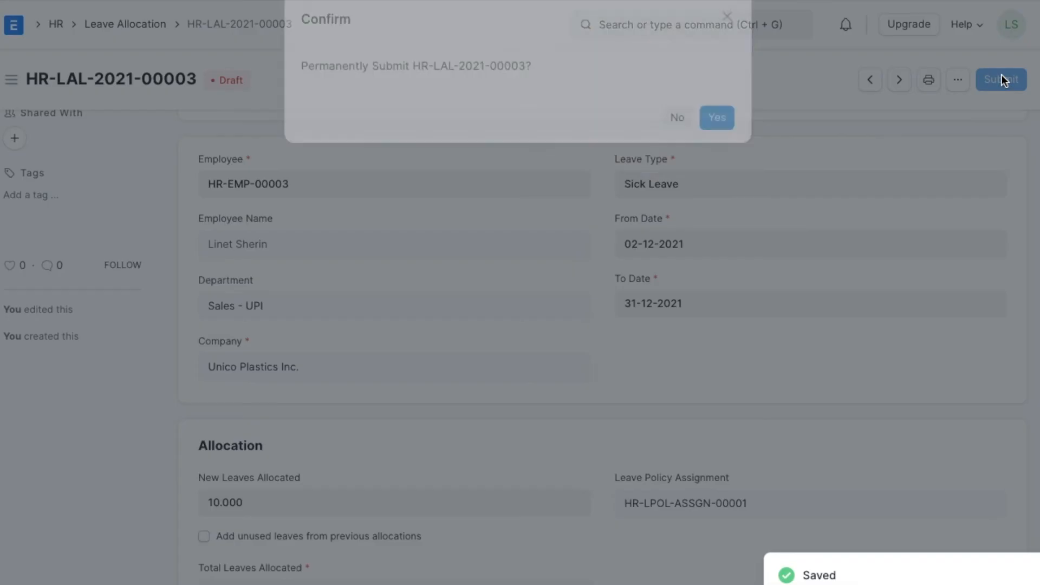
click(711, 151)
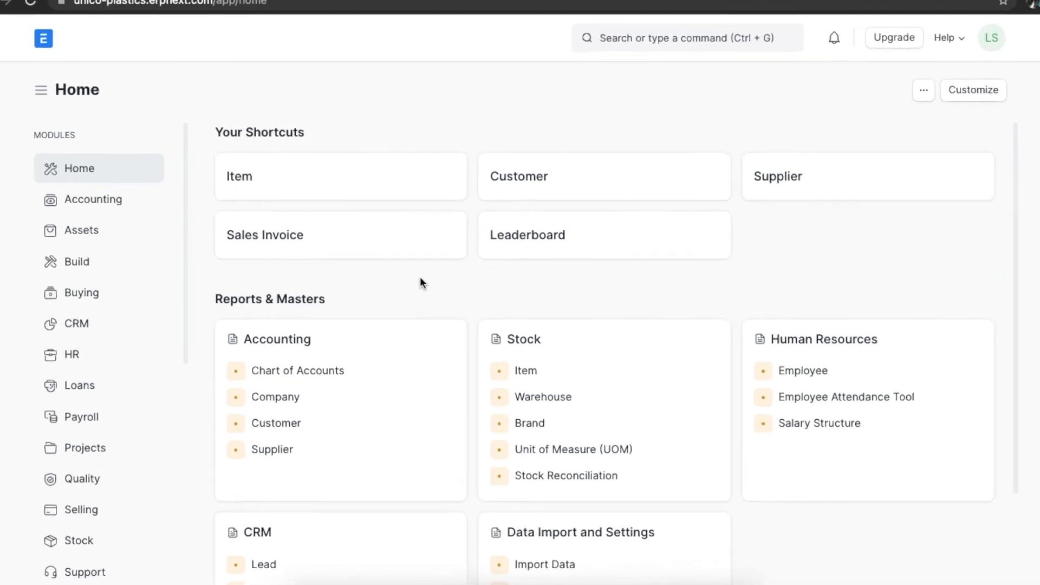
Open the HR module's Leave Application list and start a new leave application
click(98, 361)
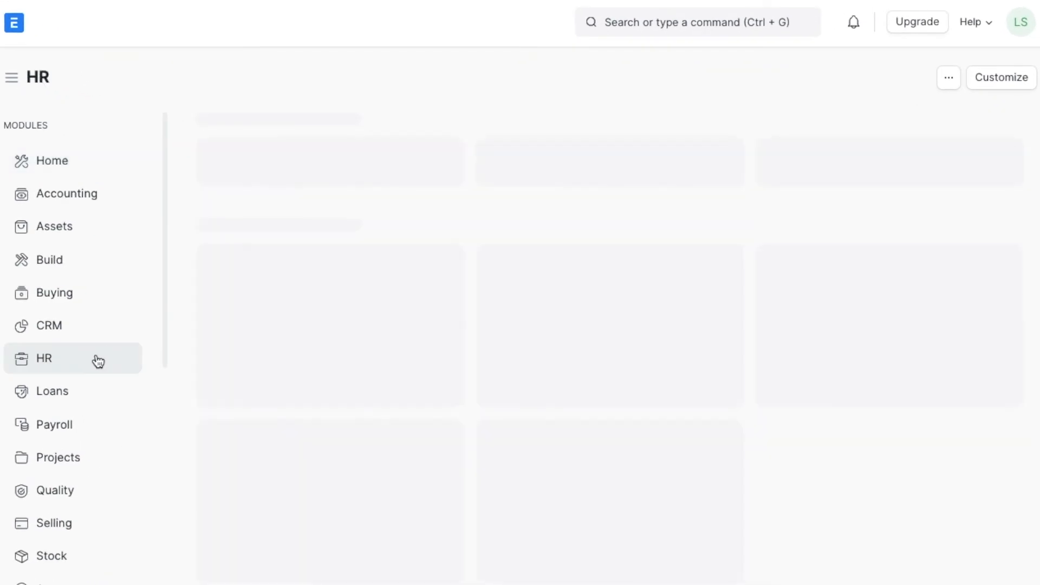
scroll(438, 429, down, 10)
scroll(438, 430, down, 5)
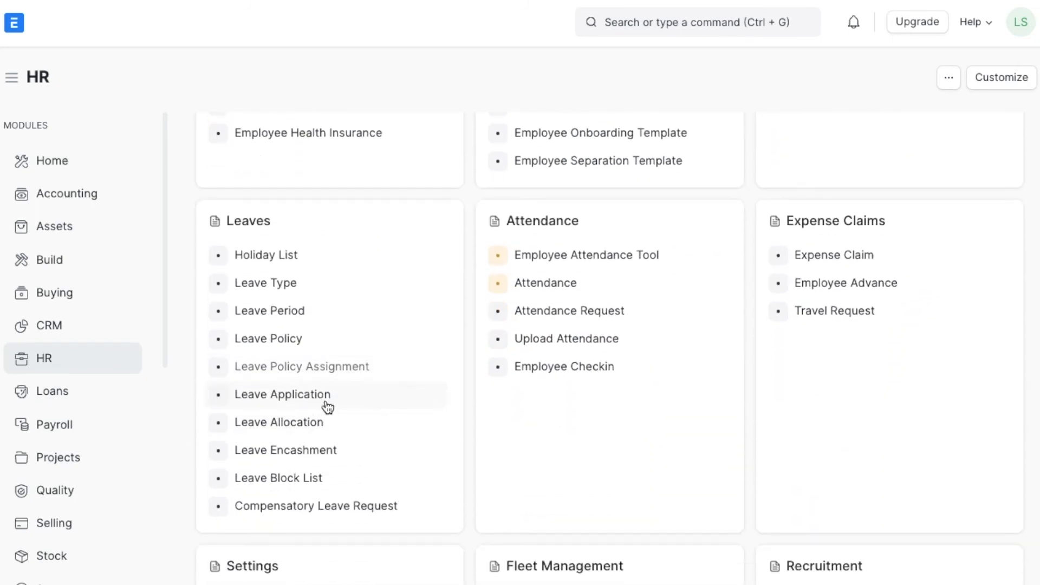
click(339, 395)
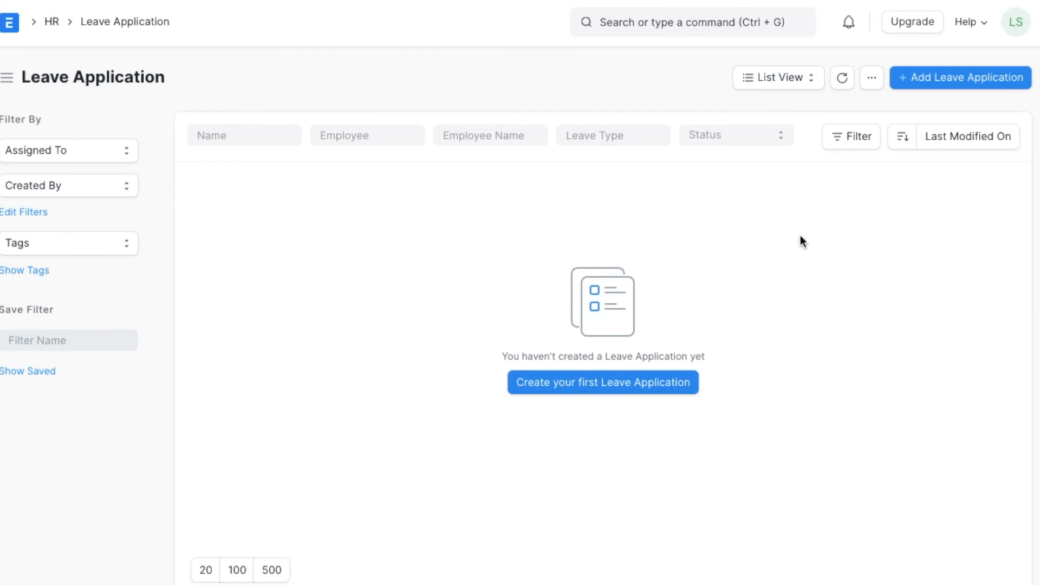
click(945, 84)
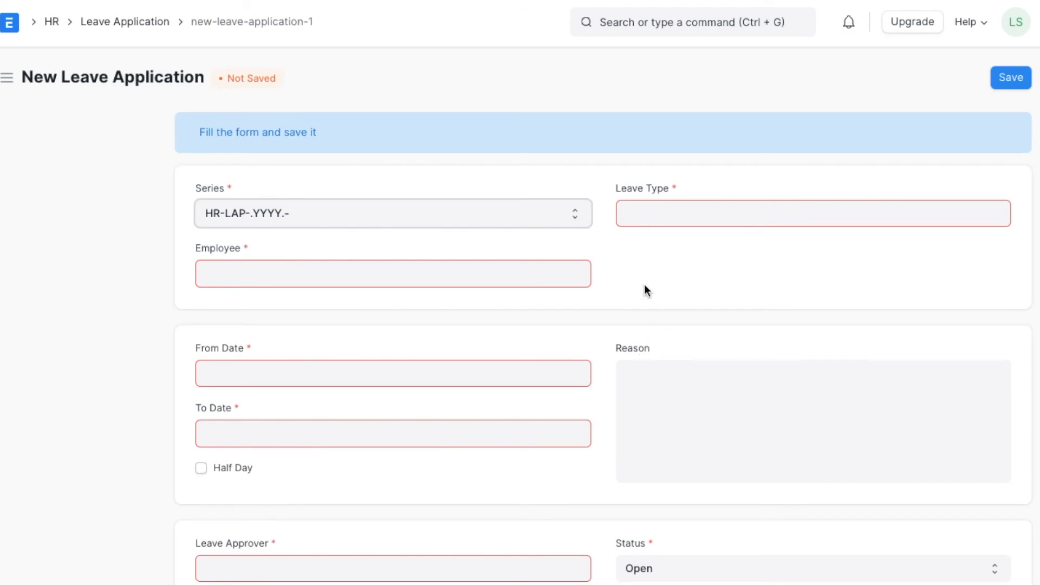
Set the new leave application's Leave Type to Sick Leave
click(649, 219)
text(si)
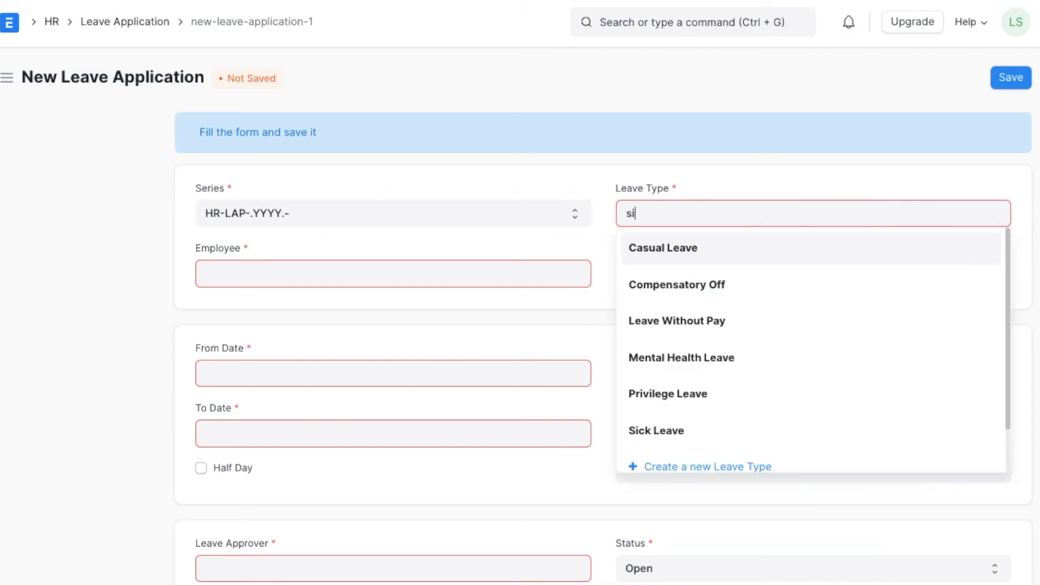
text(ck)
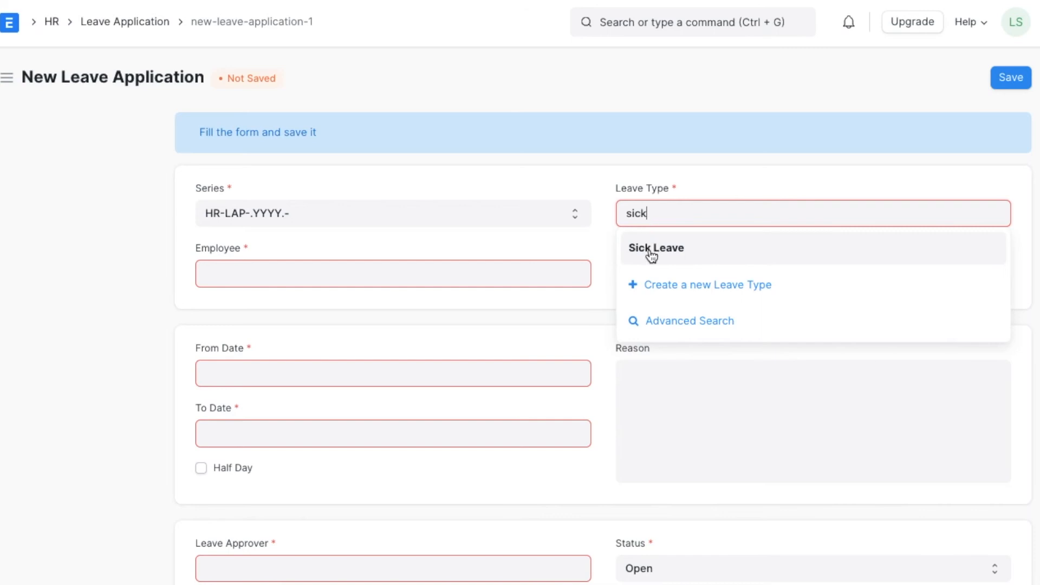
click(649, 249)
text(lin)
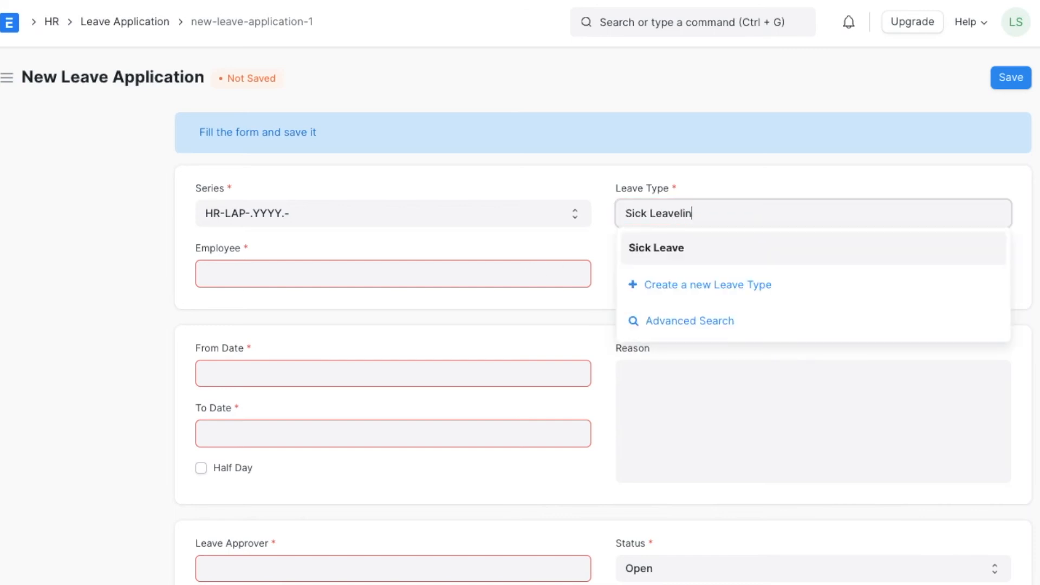
key(BackSpace)
key(BackSpace)
key(BackSpace)
click(684, 257)
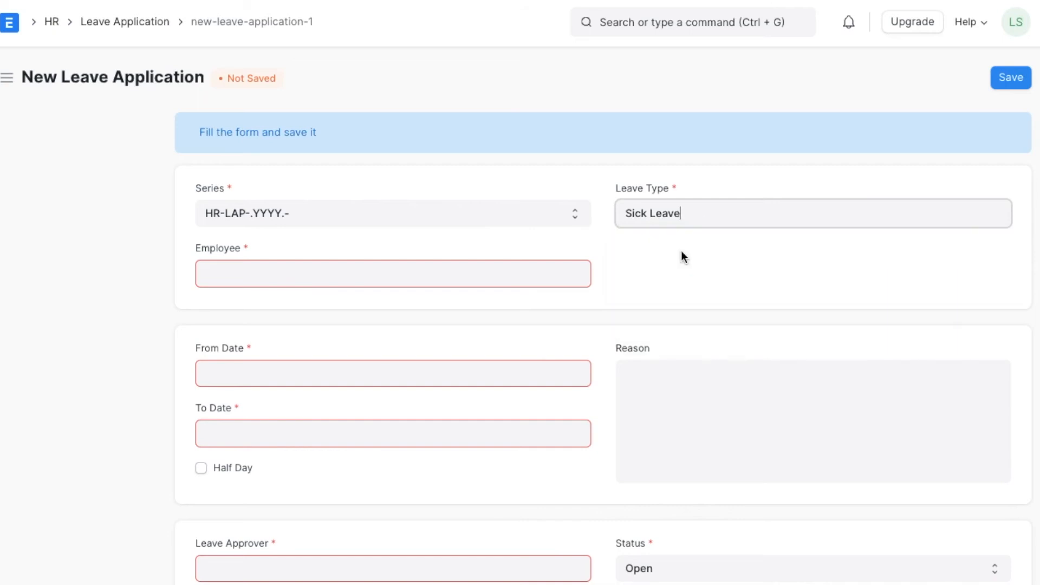
Choose the employee from the Sales - UPI department for the leave application
click(513, 276)
text(li)
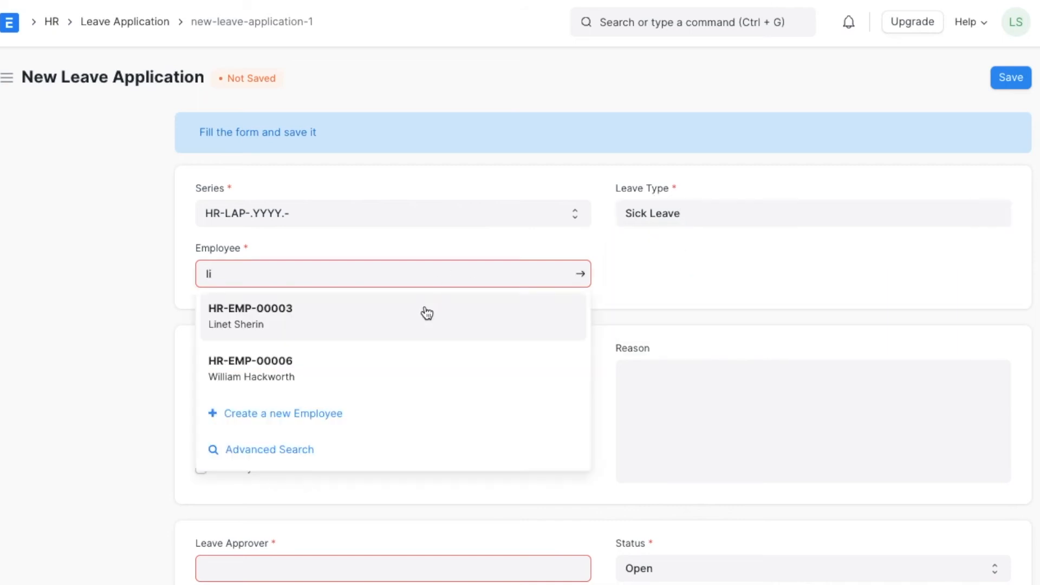
click(421, 312)
Set both the From Date and To Date of the leave application to 03-12-2021
scroll(388, 360, down, 4)
click(351, 361)
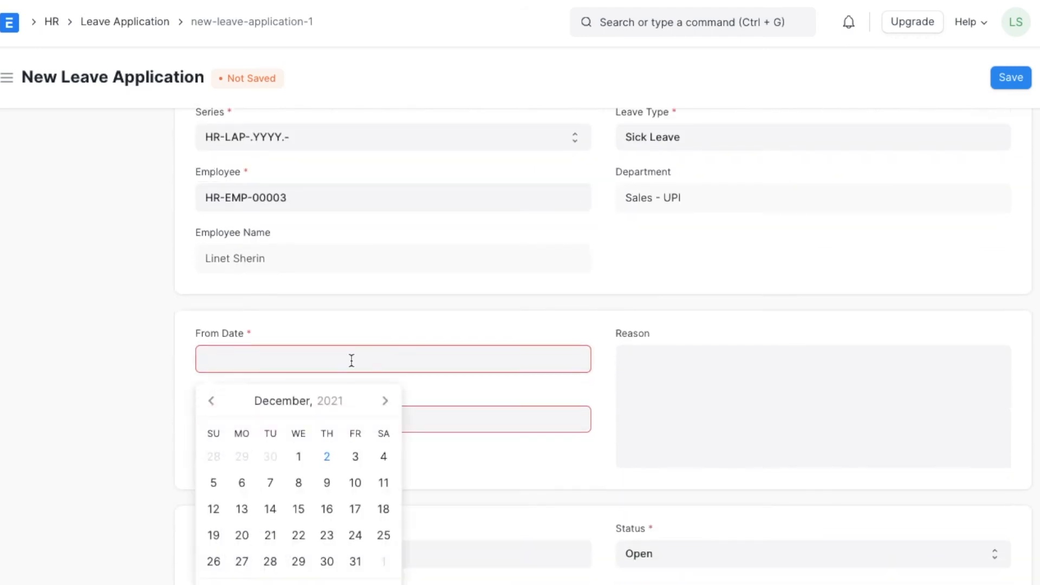
click(355, 458)
click(328, 422)
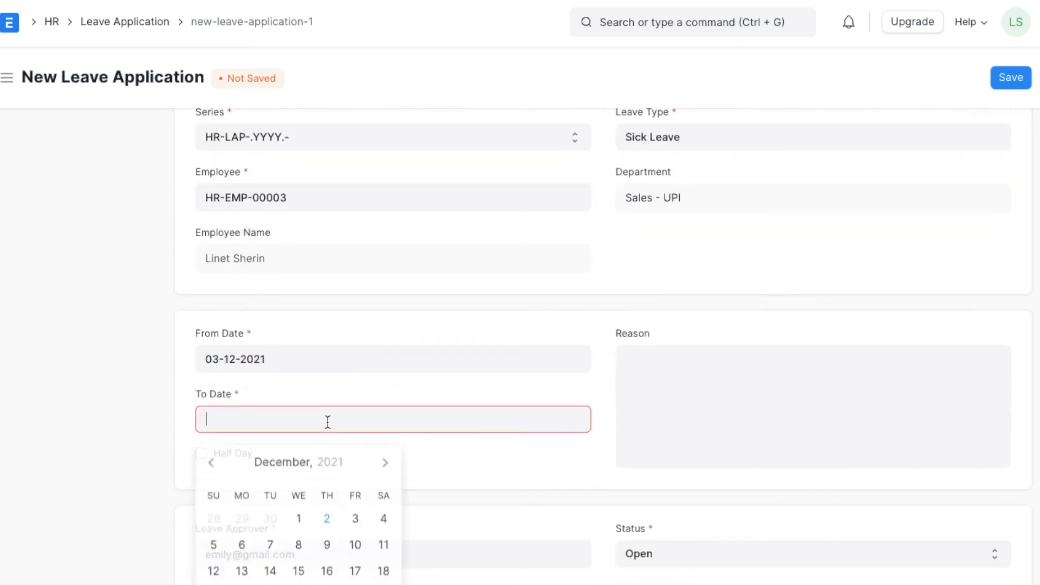
click(356, 519)
Keep Half Day unchecked and enter Medical Emergency as the reason for the leave
scroll(356, 520, down, 3)
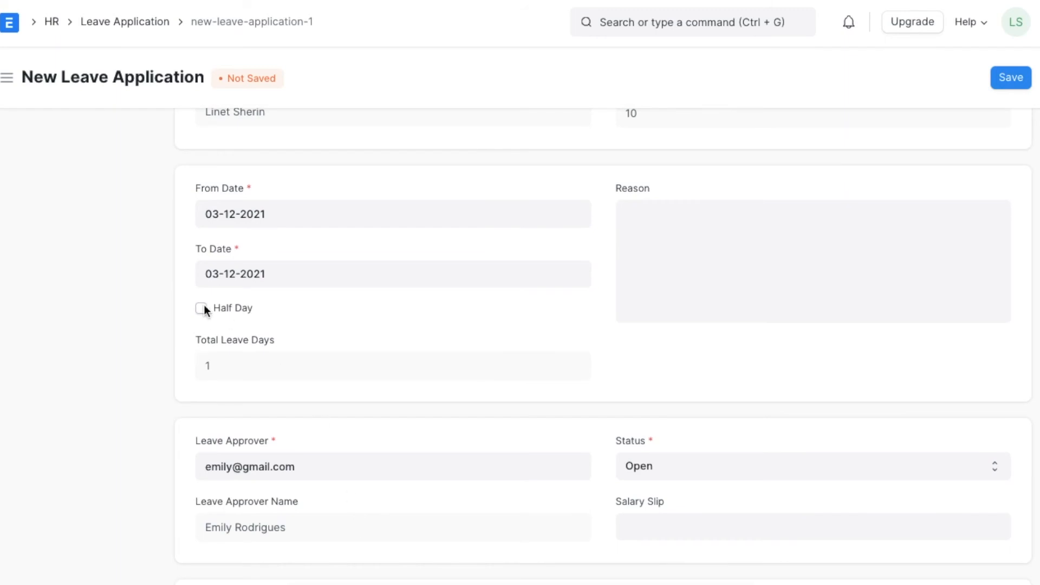
click(202, 308)
click(202, 308)
click(709, 228)
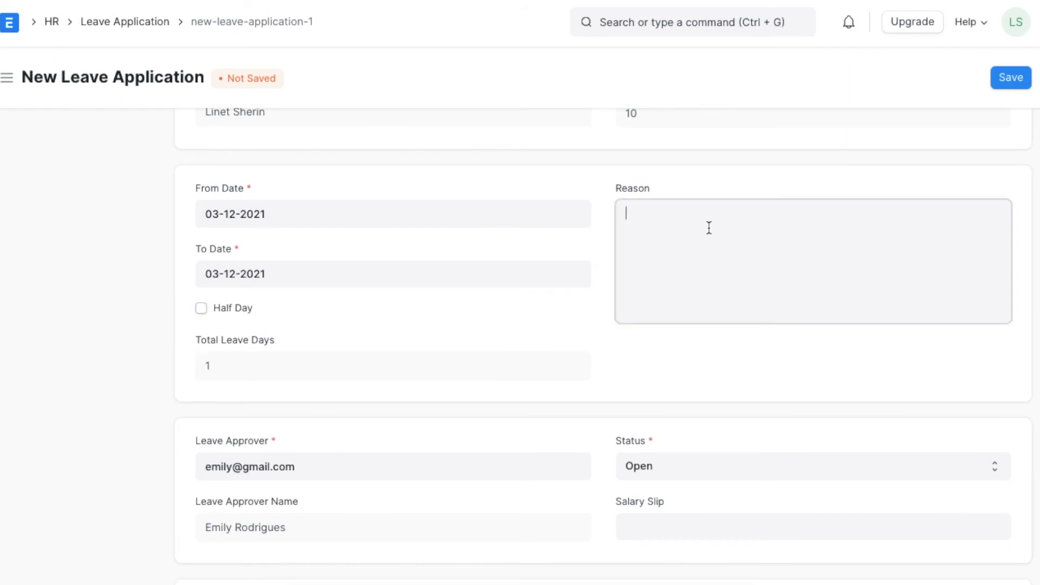
text(Medical Emergency)
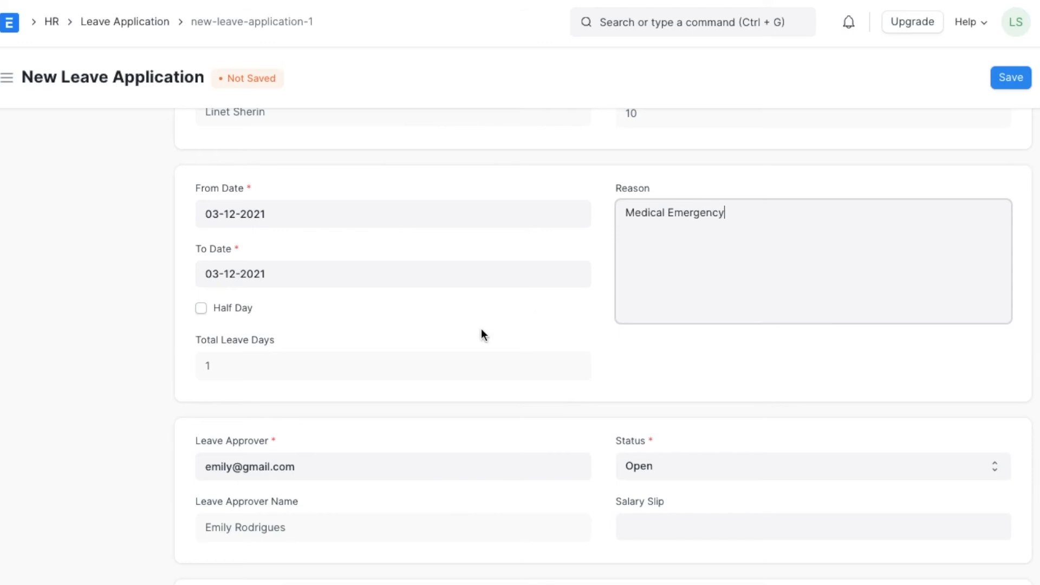
Review the approver and allocated leave details, and save the leave application without submitting it
scroll(484, 335, down, 3)
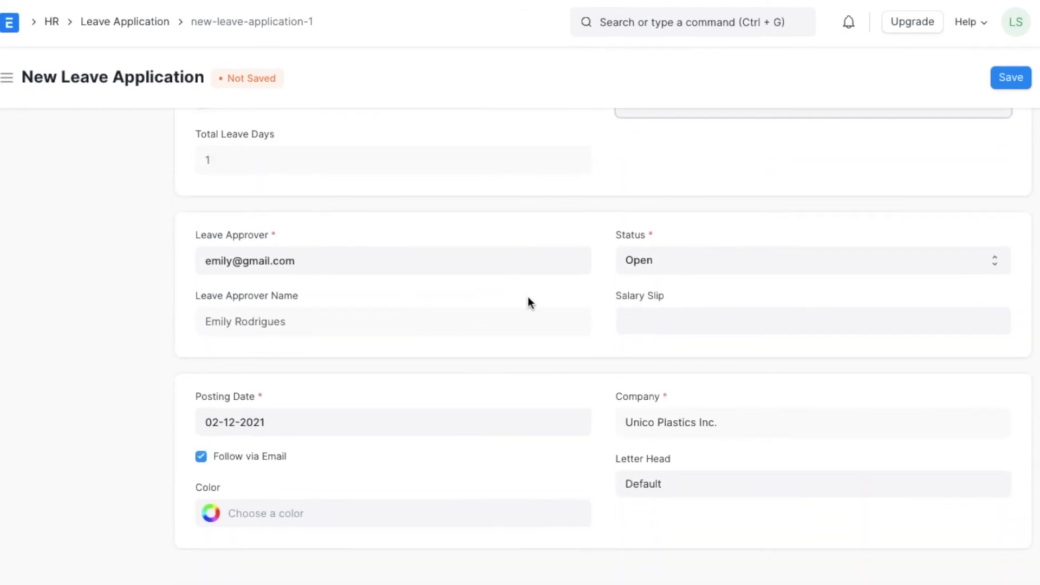
scroll(631, 332, up, 10)
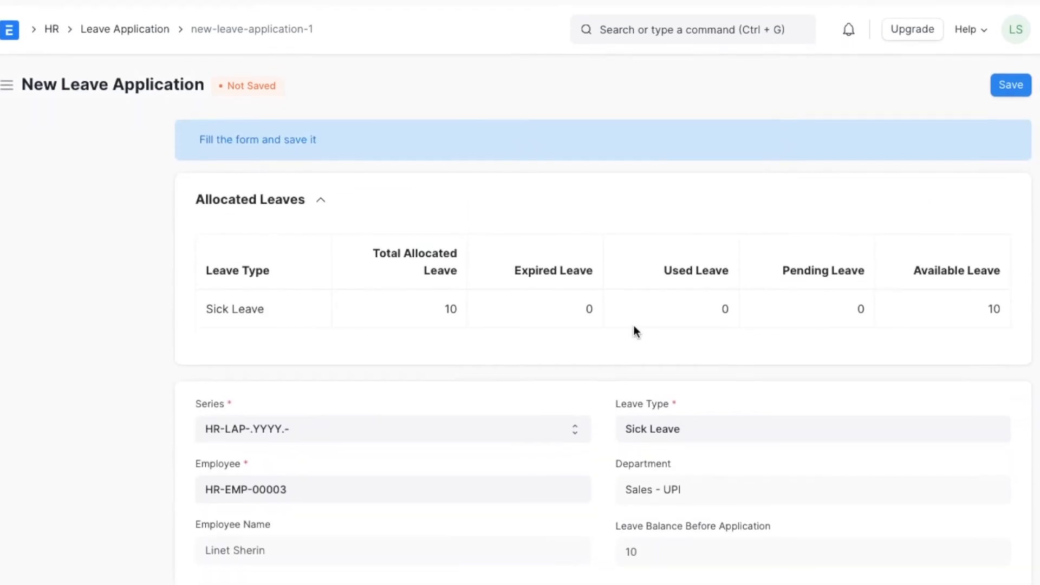
click(1006, 78)
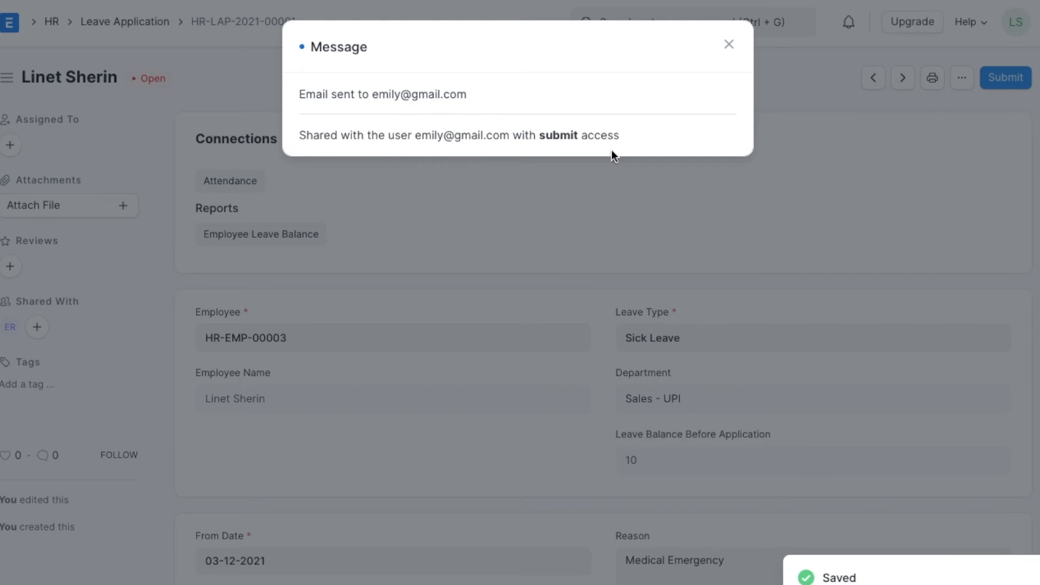
click(729, 45)
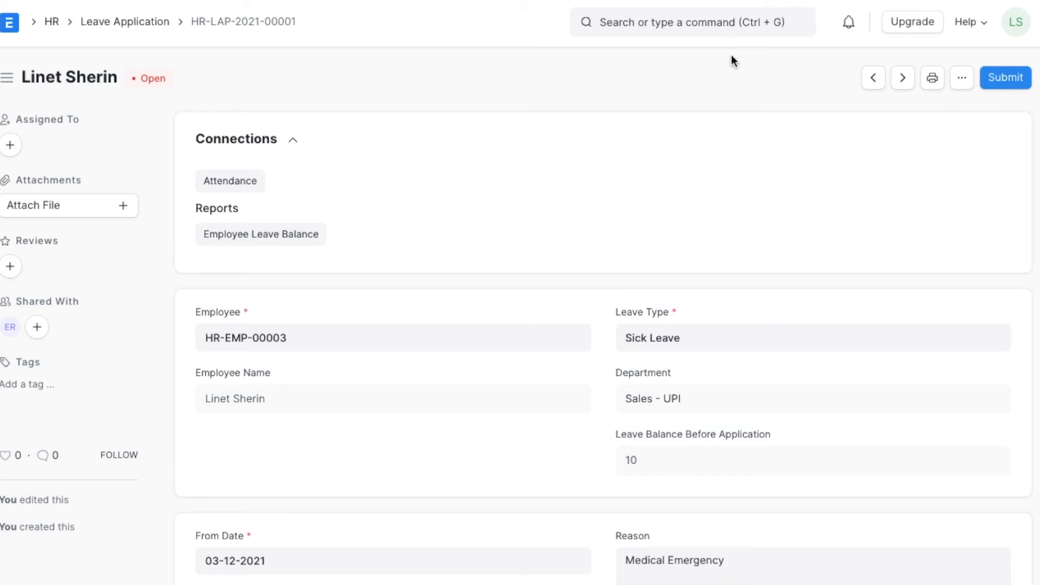
scroll(764, 197, down, 1)
scroll(763, 196, up, 1)
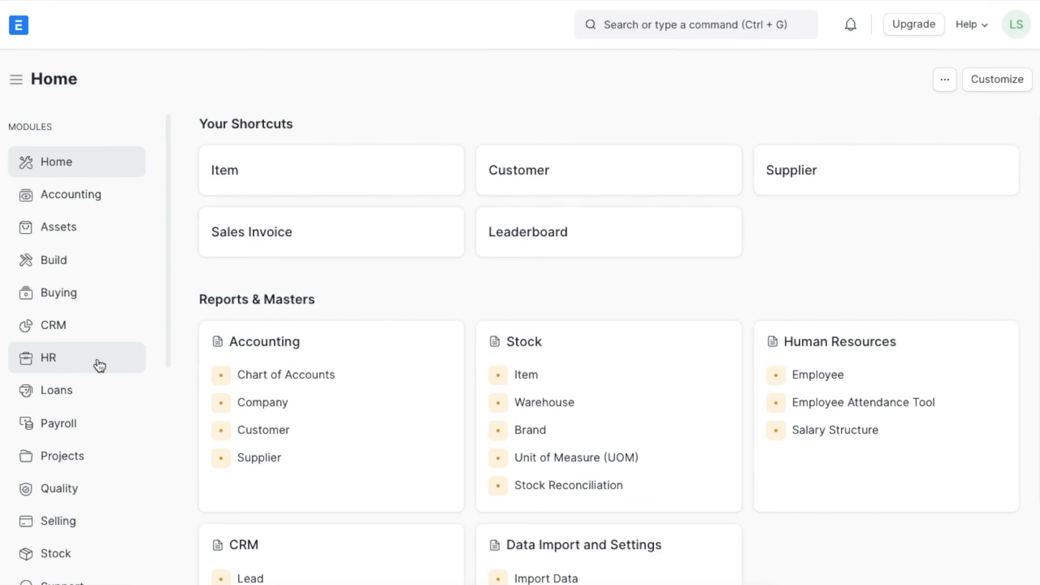
Open the HR module's Compensatory Leave Request list and start a new request
click(100, 366)
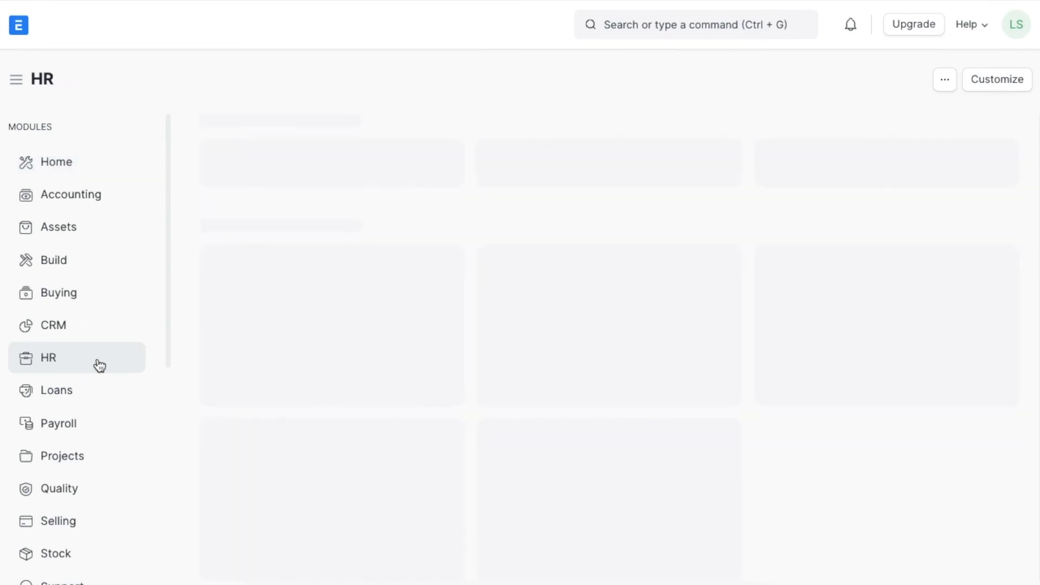
scroll(532, 465, down, 1)
scroll(532, 463, down, 8)
scroll(536, 471, down, 6)
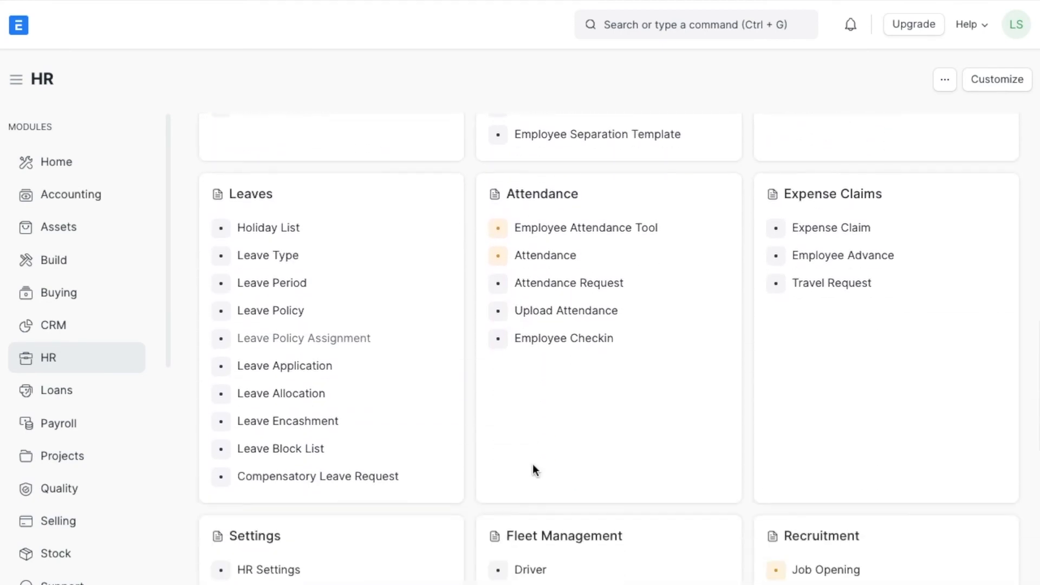
click(395, 478)
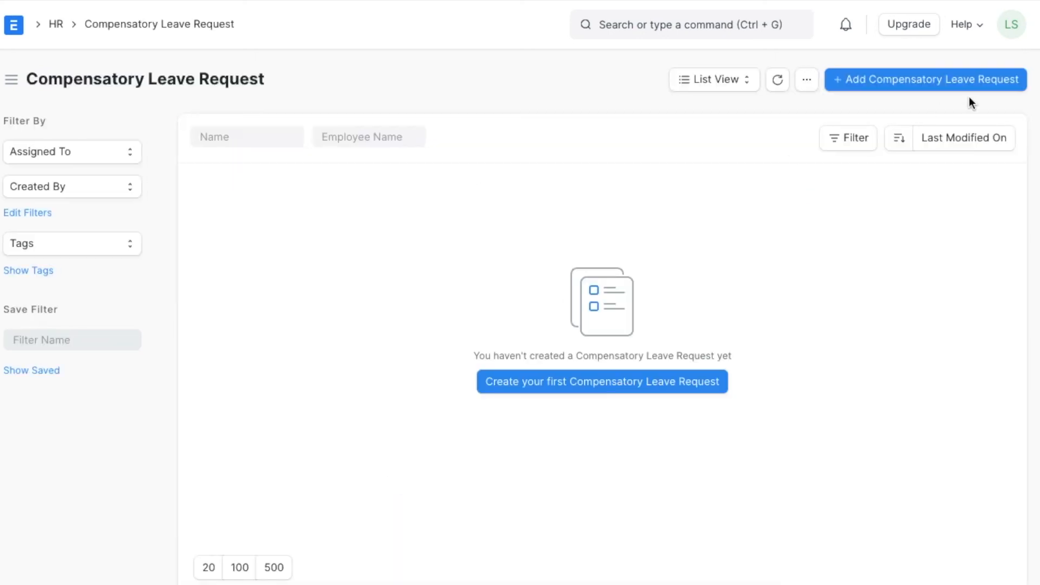
click(934, 80)
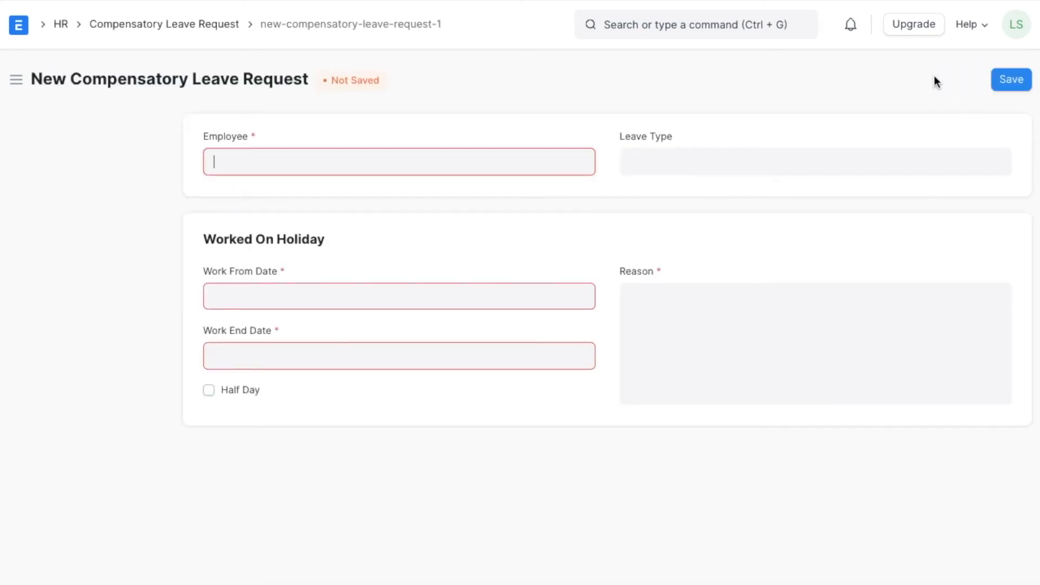
Choose the Sales - UPI employee and the Compensatory Off leave type for the compensatory leave request
click(415, 150)
click(355, 312)
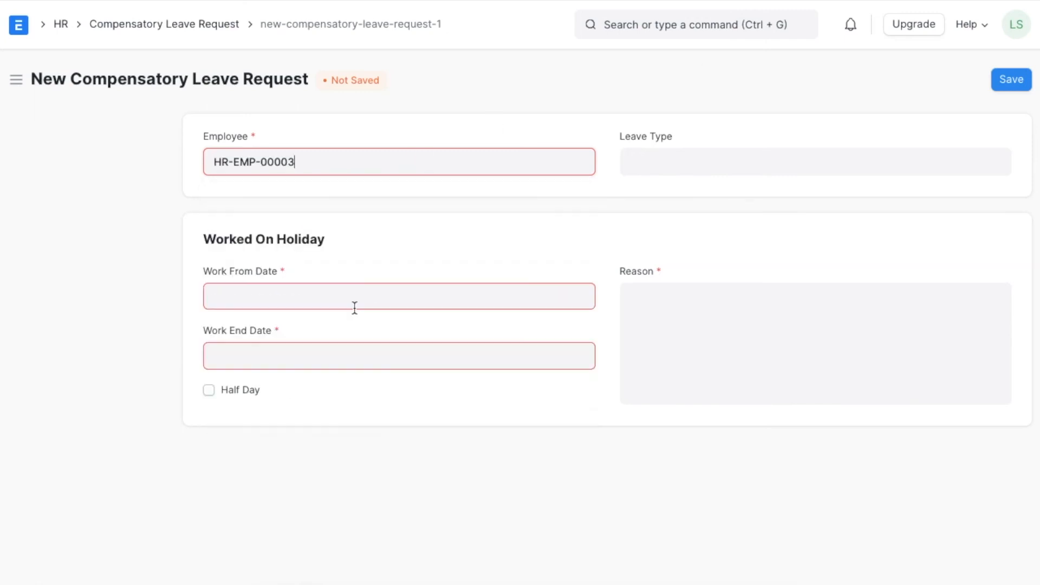
scroll(424, 320, down, 1)
click(671, 154)
text(c)
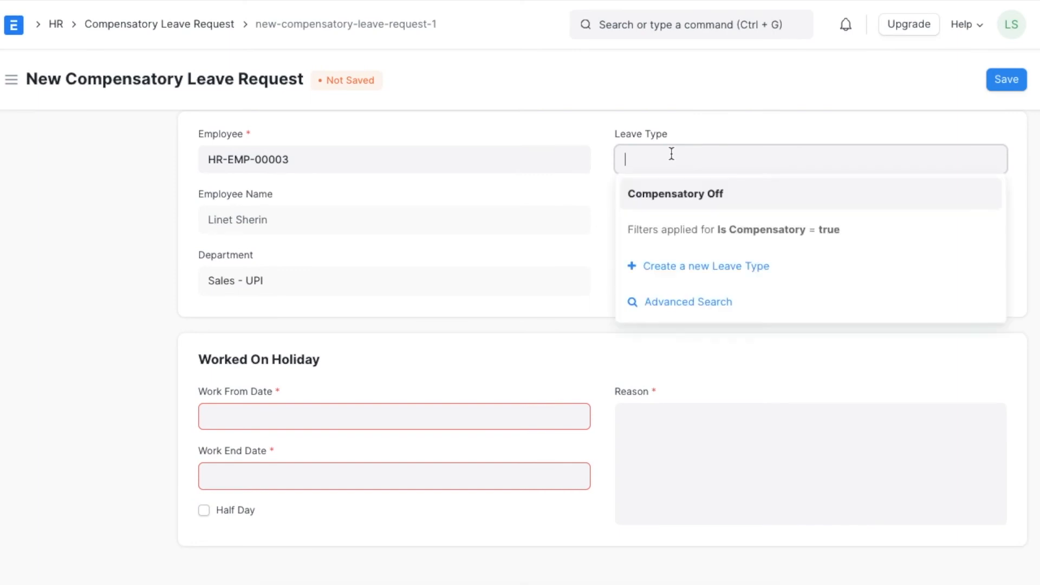
click(687, 193)
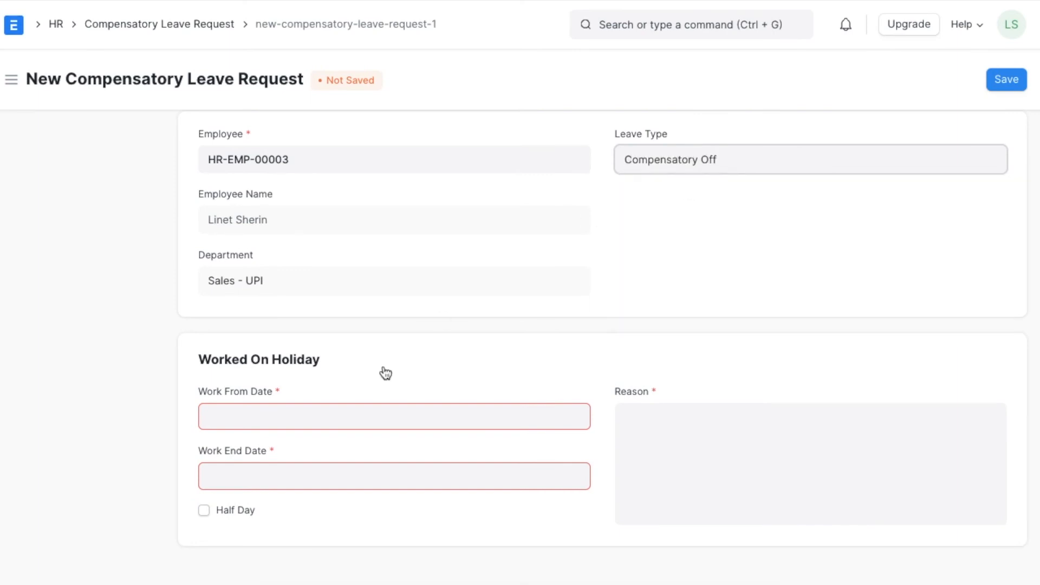
Set the Work From Date and Work End Date to 25-11-2021 and enter the reason Pending Tasks Completion
click(350, 415)
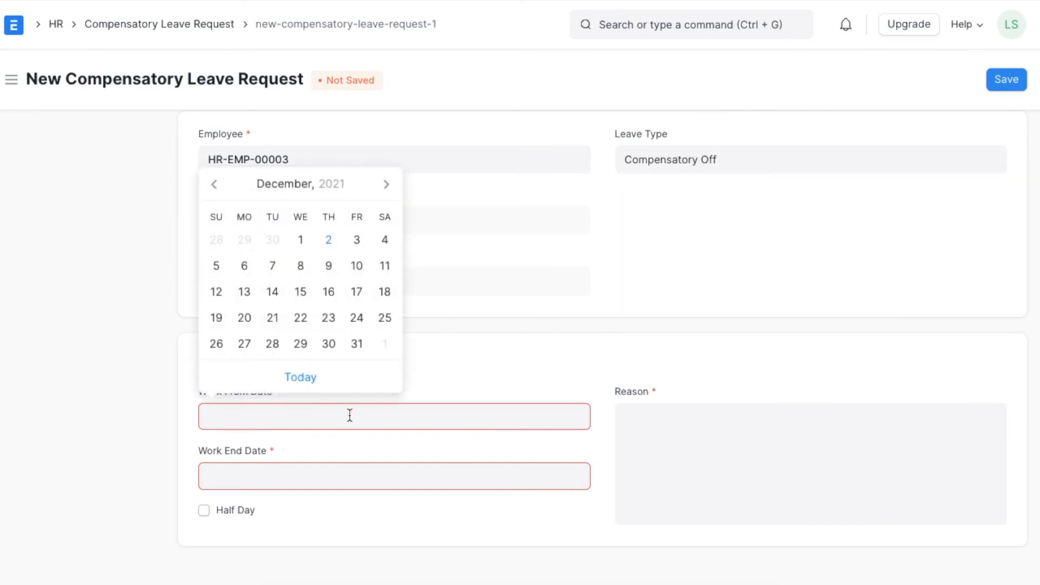
click(216, 187)
click(329, 319)
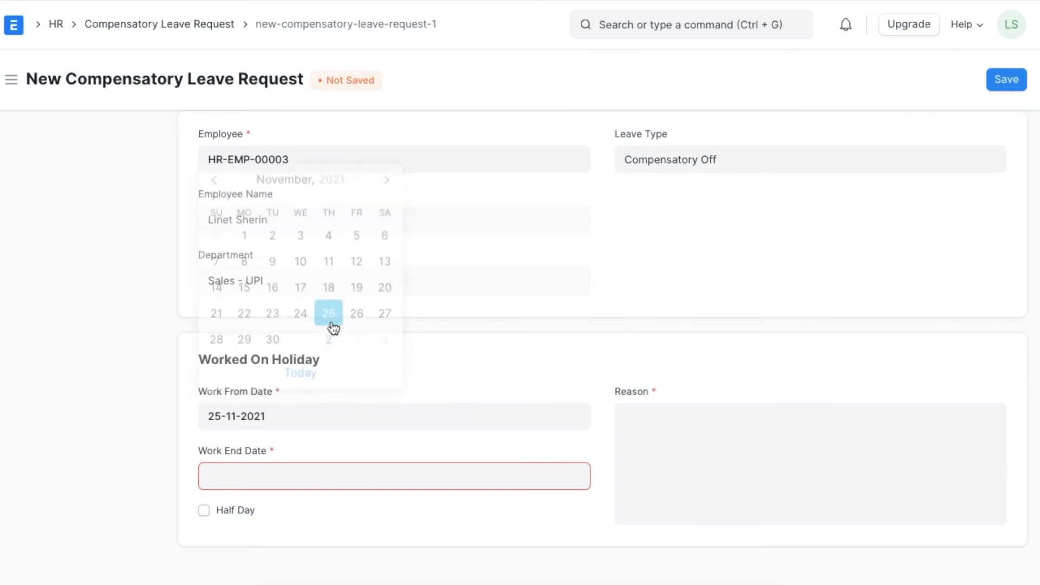
click(286, 470)
click(219, 243)
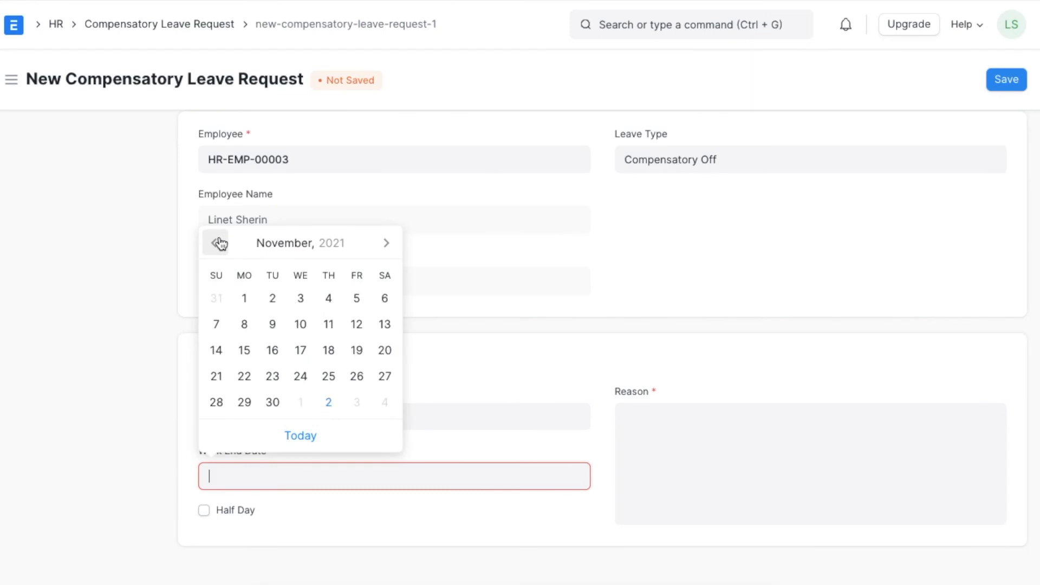
click(331, 377)
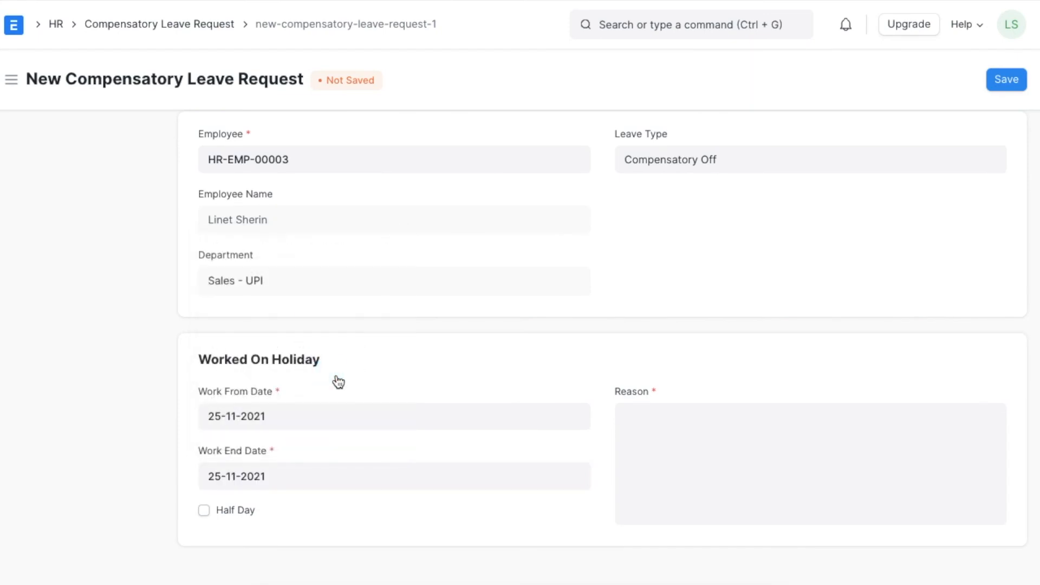
click(675, 436)
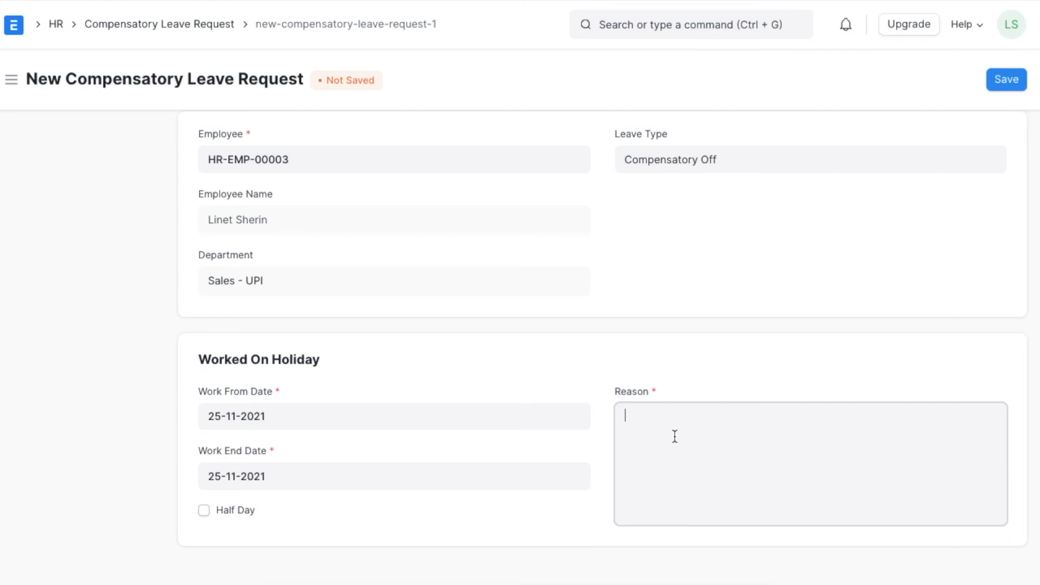
text(Pending Tasks Completion)
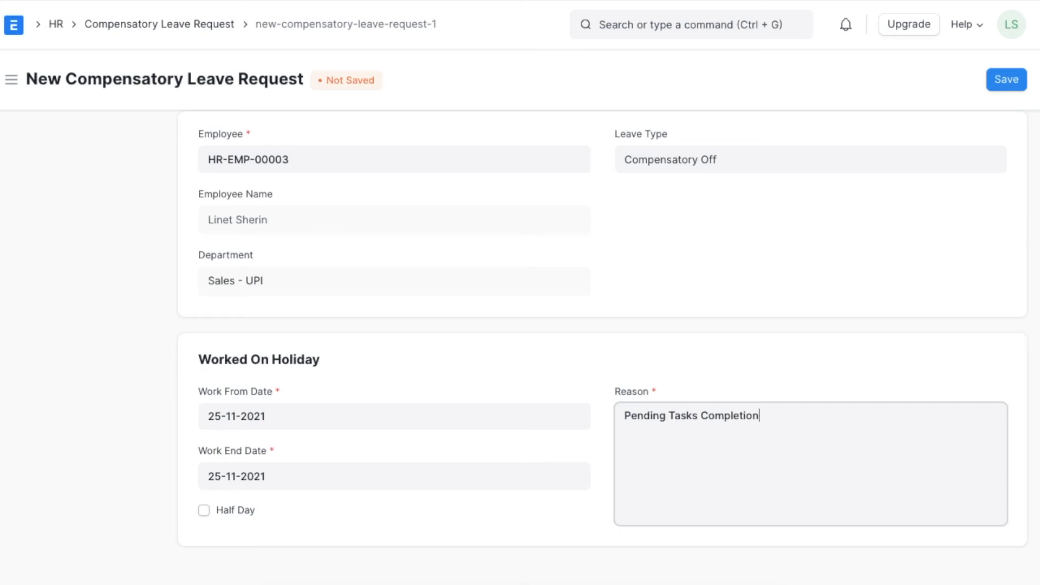
Save the compensatory leave request and submit it permanently
click(1008, 81)
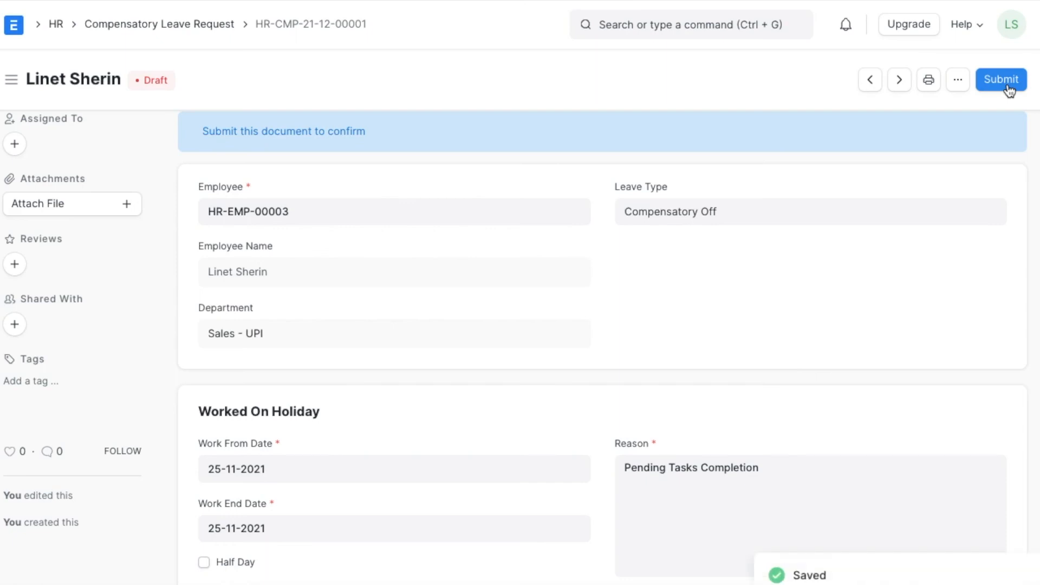
click(1005, 87)
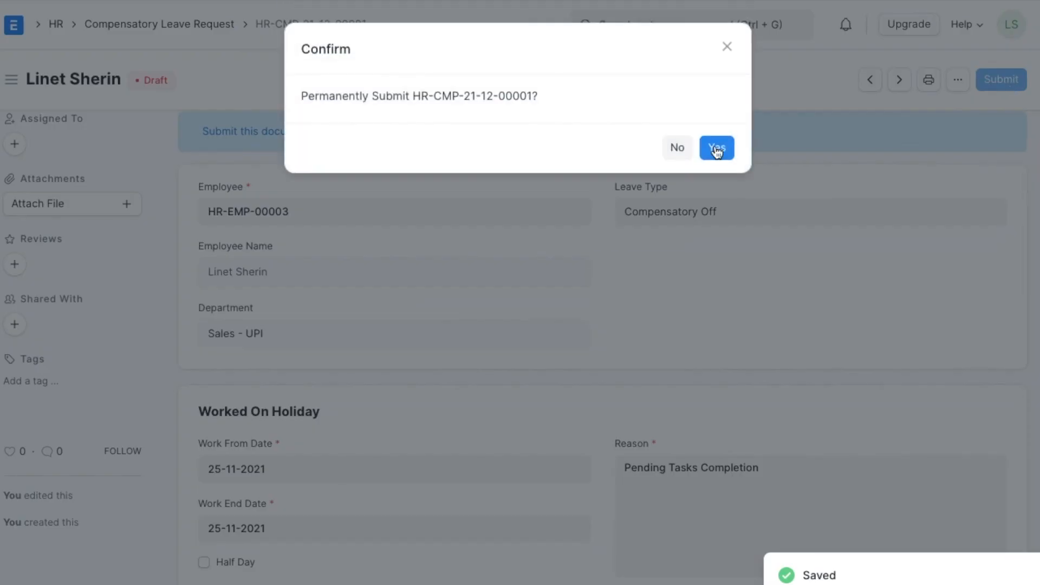
click(717, 149)
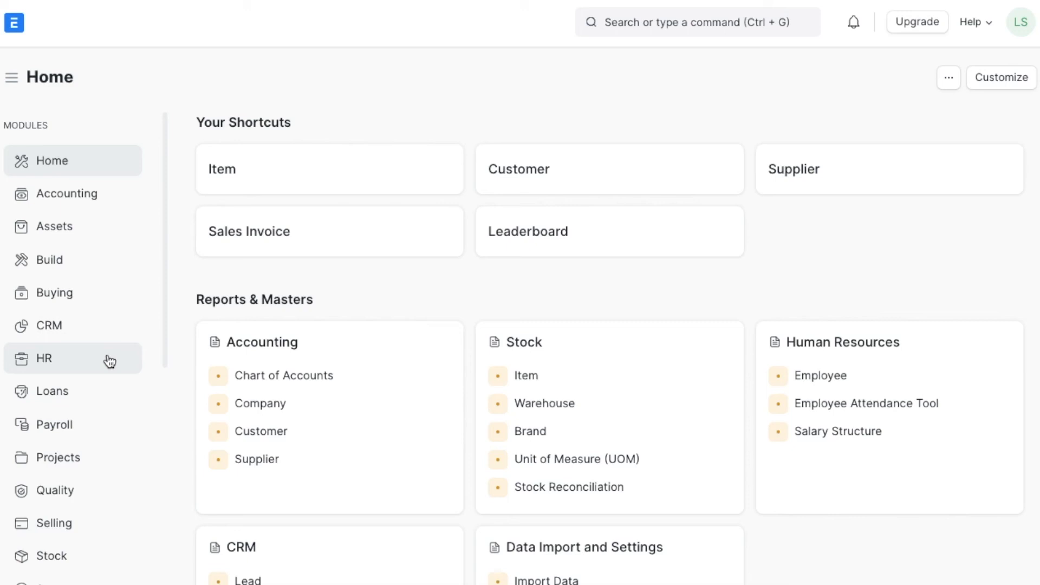
Open the HR module's Leave Block List records and start a new leave block list
click(110, 361)
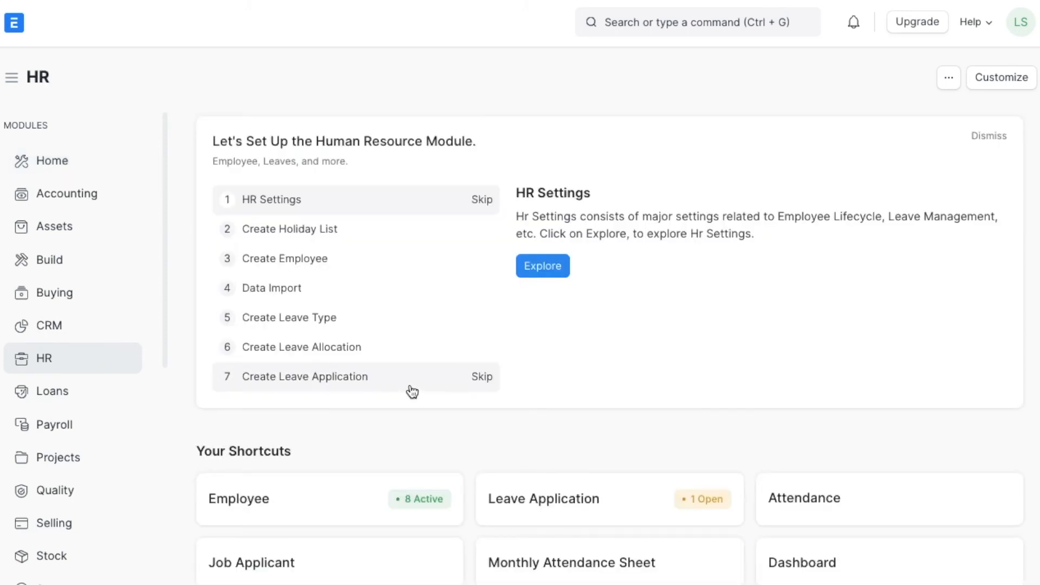
scroll(410, 390, down, 5)
scroll(412, 391, down, 8)
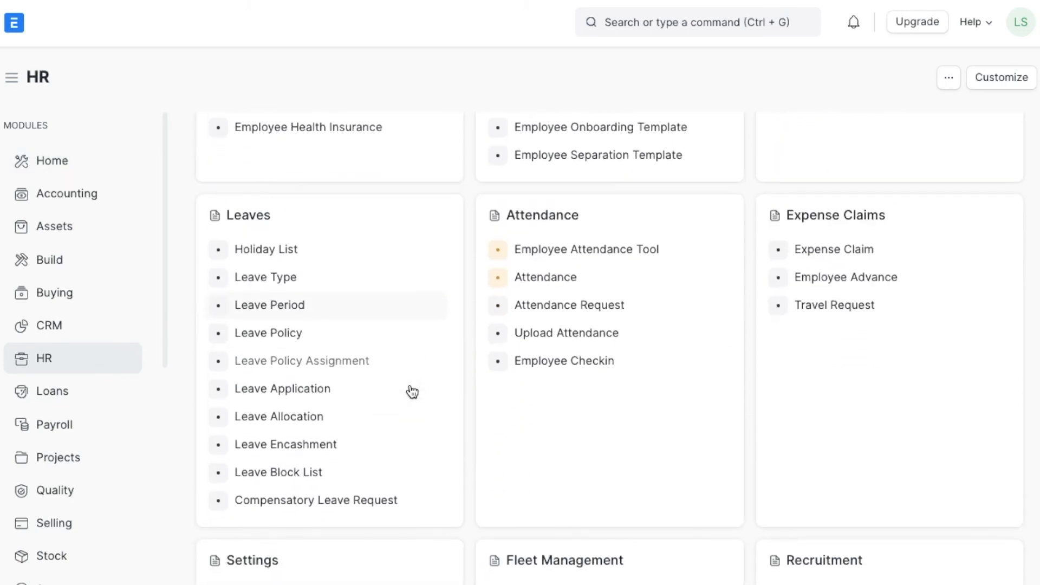
click(356, 472)
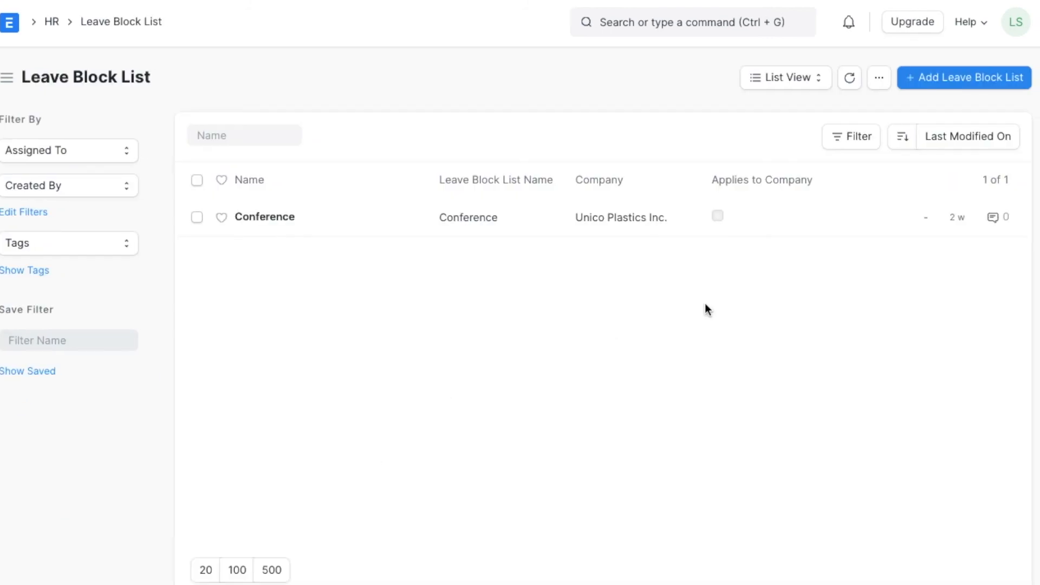
click(978, 81)
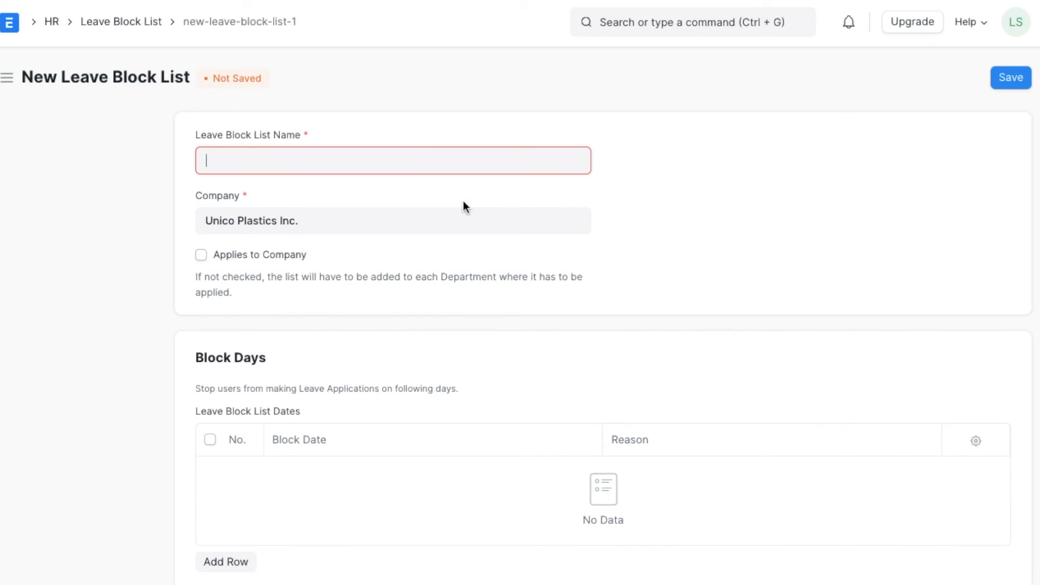
Name the leave block list Monday and make it apply to the whole company
text(Mond)
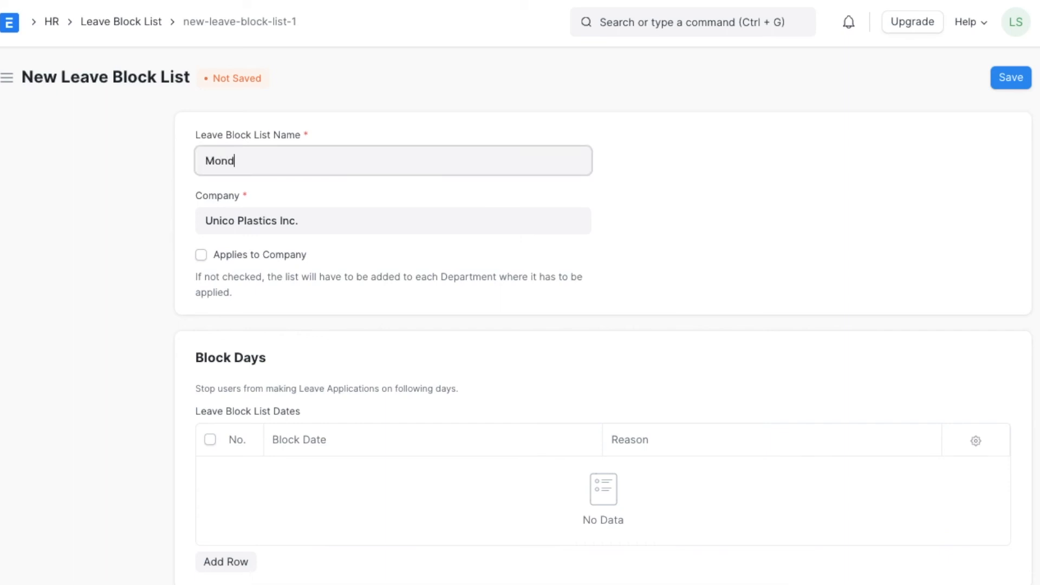
text(ays)
key(BackSpace)
click(201, 255)
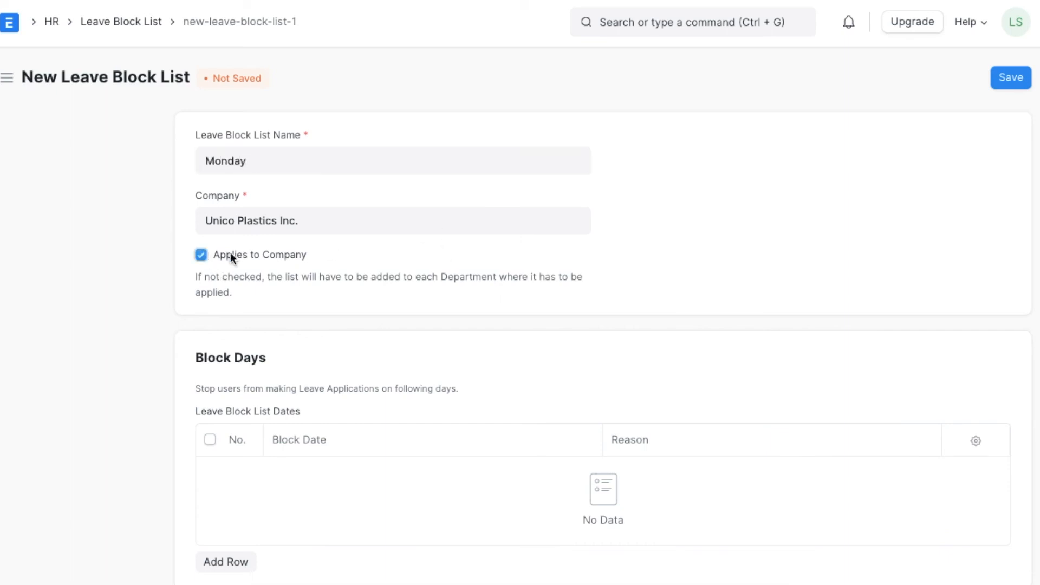
Add a first row to the leave block list dates with the block date 03-01-2022
scroll(347, 290, down, 3)
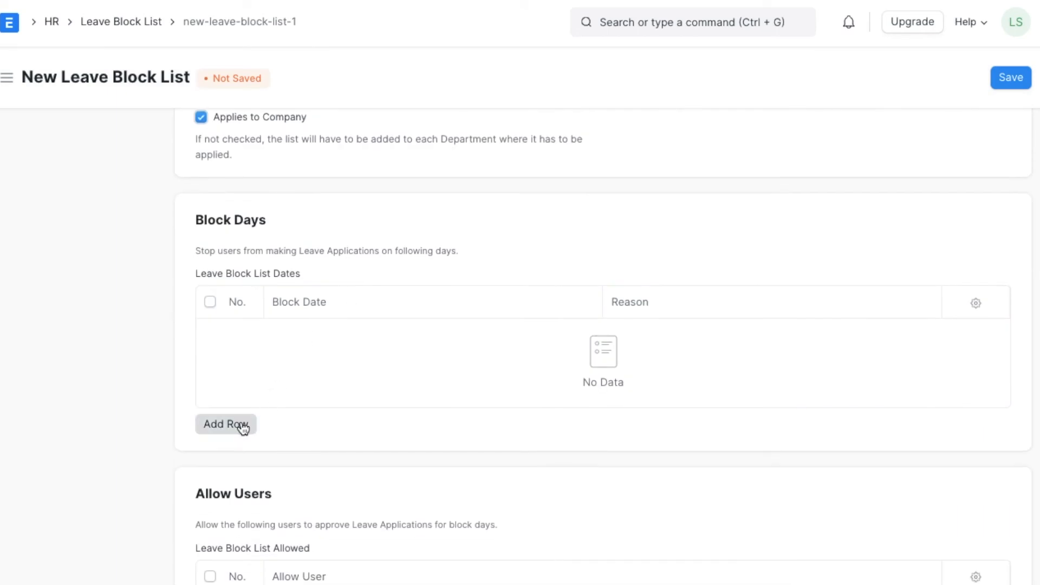
click(243, 425)
scroll(241, 427, down, 2)
click(326, 208)
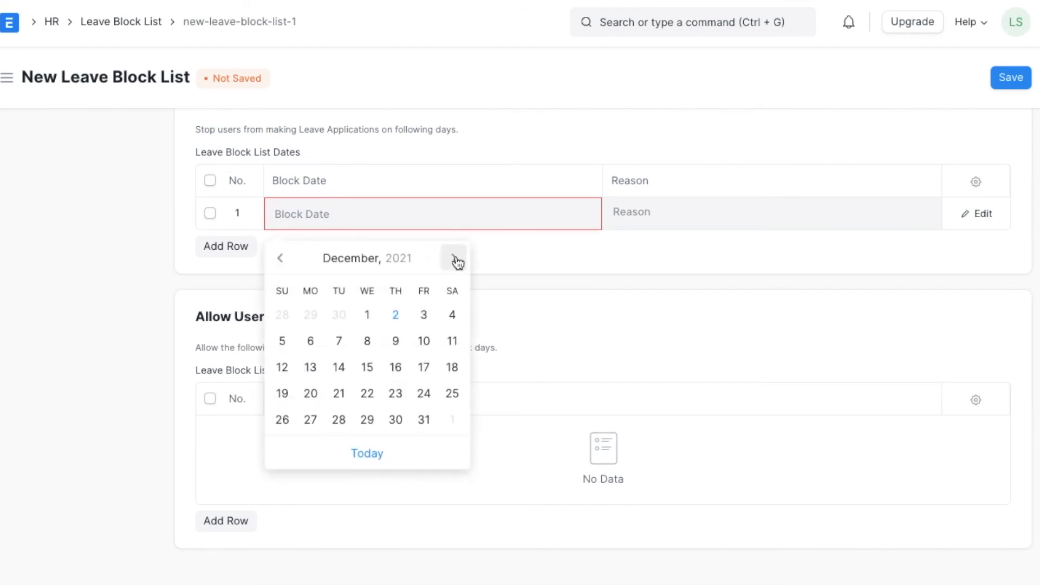
click(456, 259)
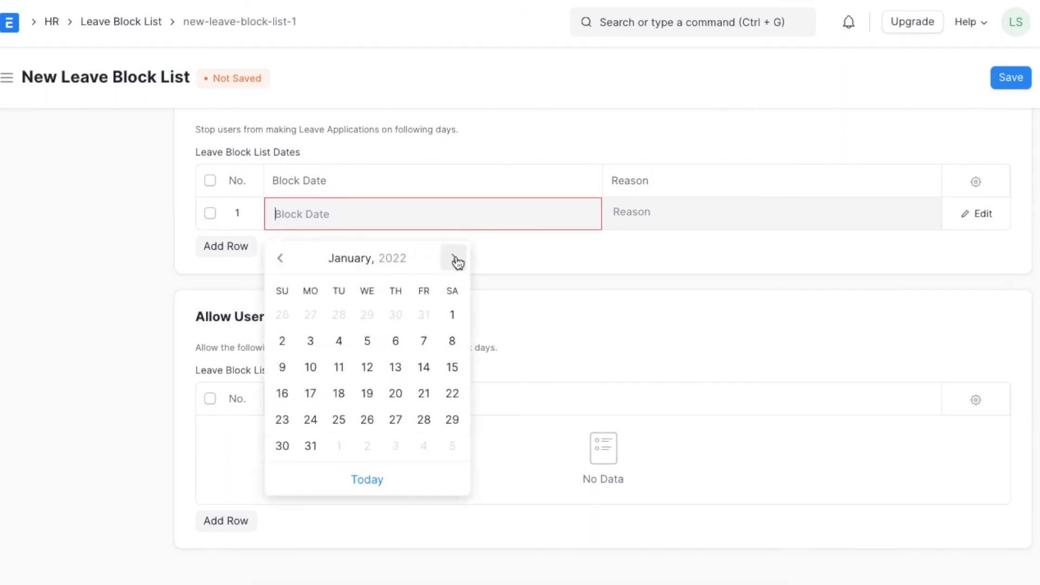
click(321, 345)
Add a second row to the leave block list dates with the block date 01-04-2022
click(241, 254)
click(289, 245)
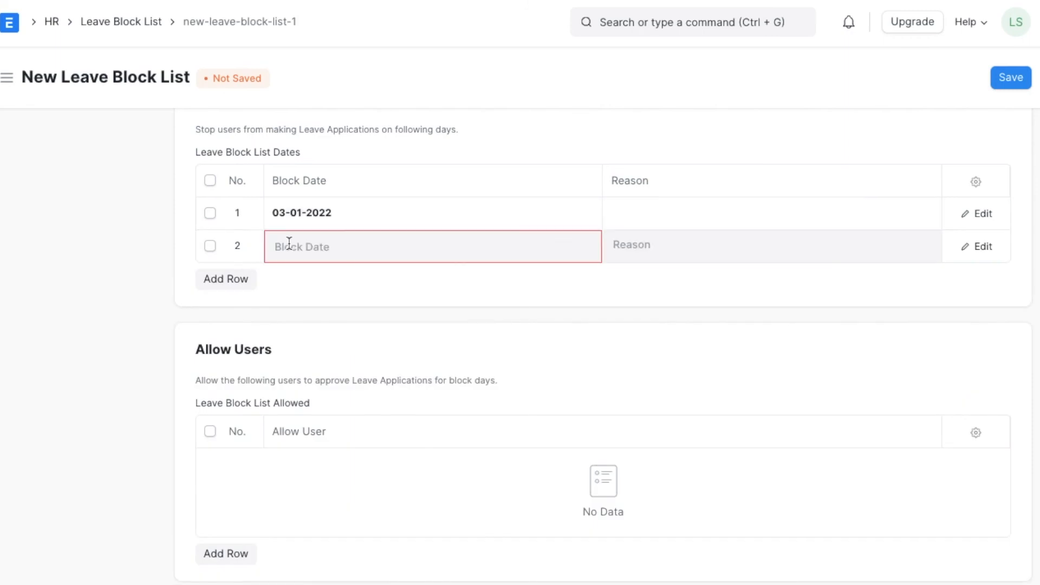
click(455, 294)
click(455, 294)
click(455, 294)
click(455, 294)
click(425, 348)
Enter the reason Mandatory Monday for meeting for both block dates
click(647, 211)
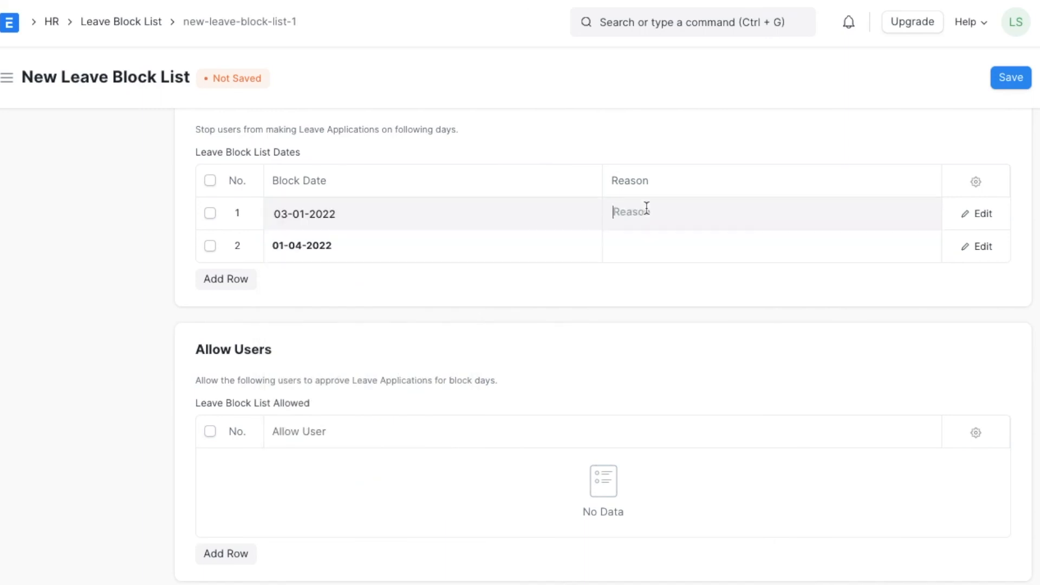
text(Mandatory Monday for meeting)
click(639, 255)
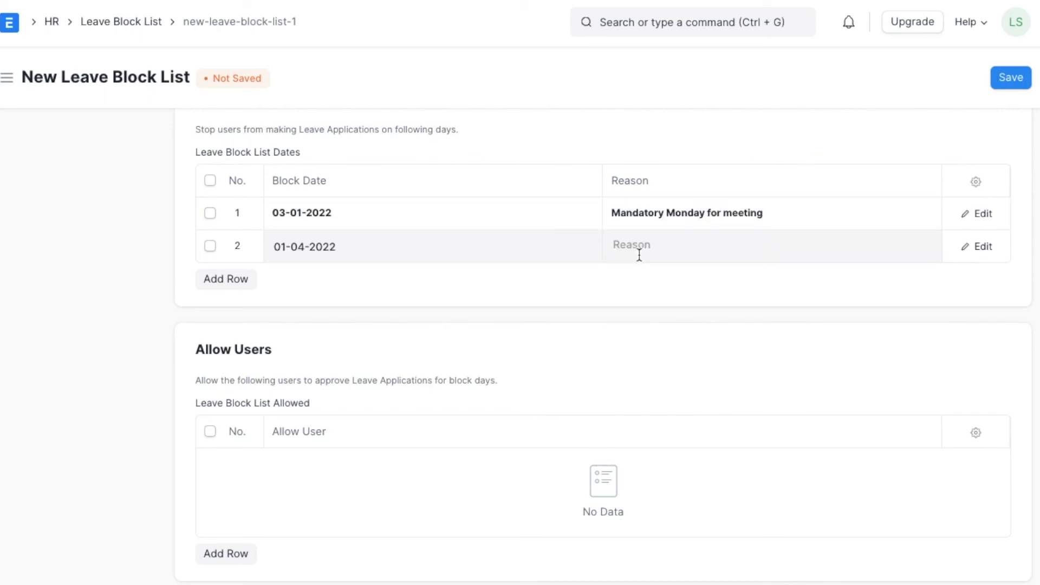
triple_click(661, 215)
key(ctrl+c)
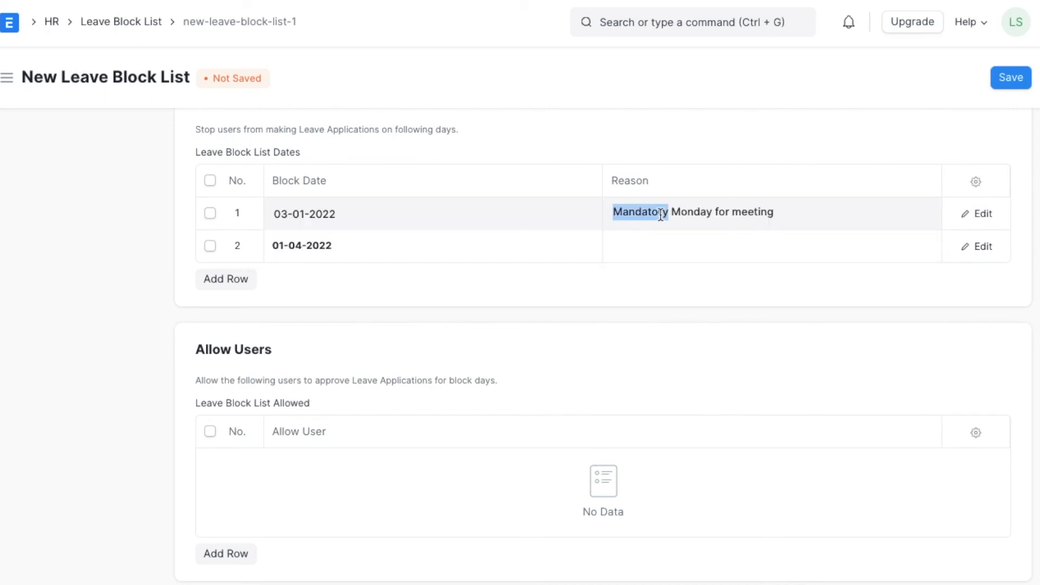
click(650, 252)
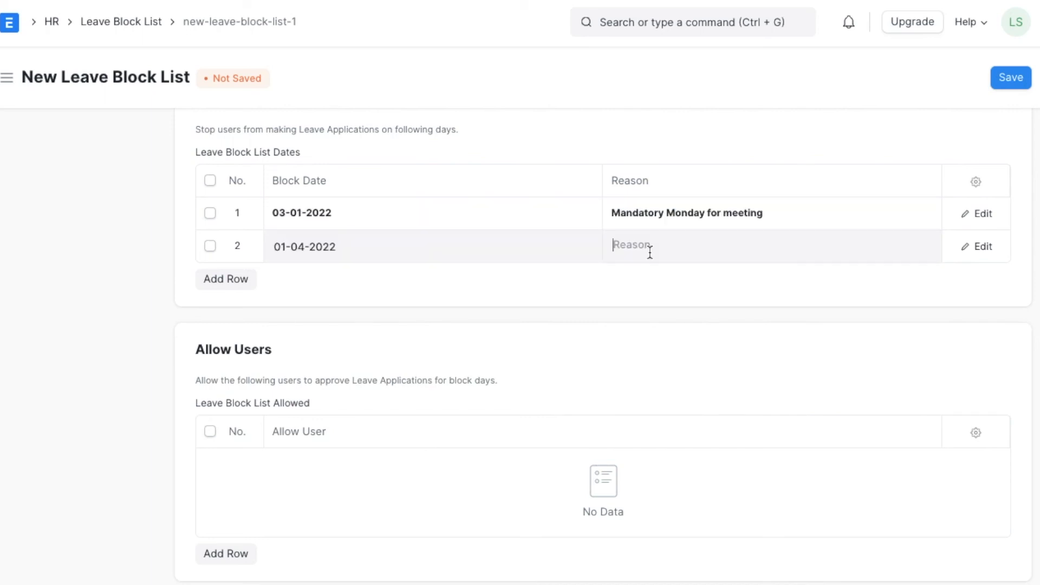
key(ctrl+v)
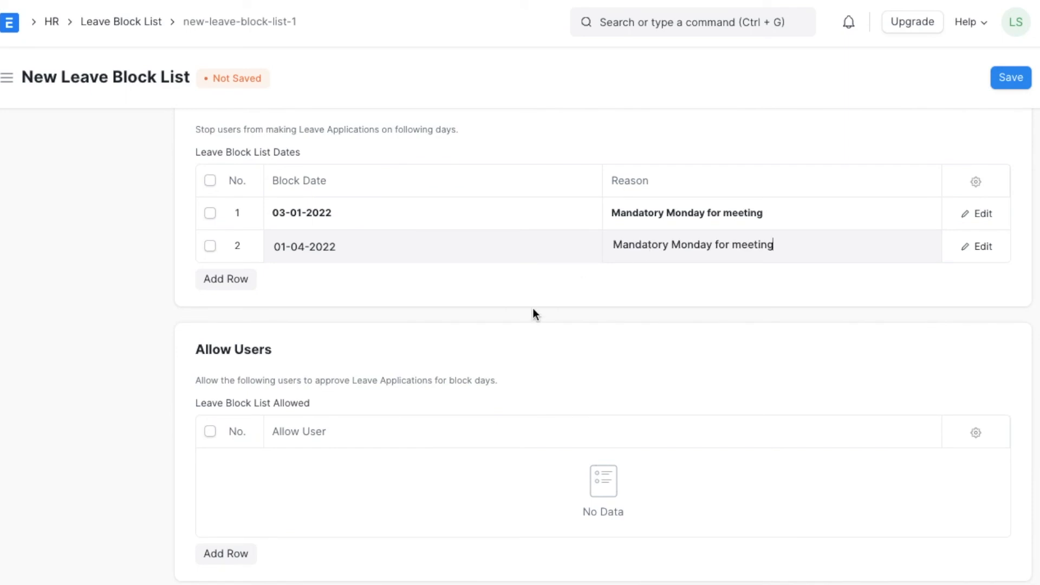
Add the Sales employee's user account to the users allowed to approve leave applications on block days
scroll(533, 312, down, 1)
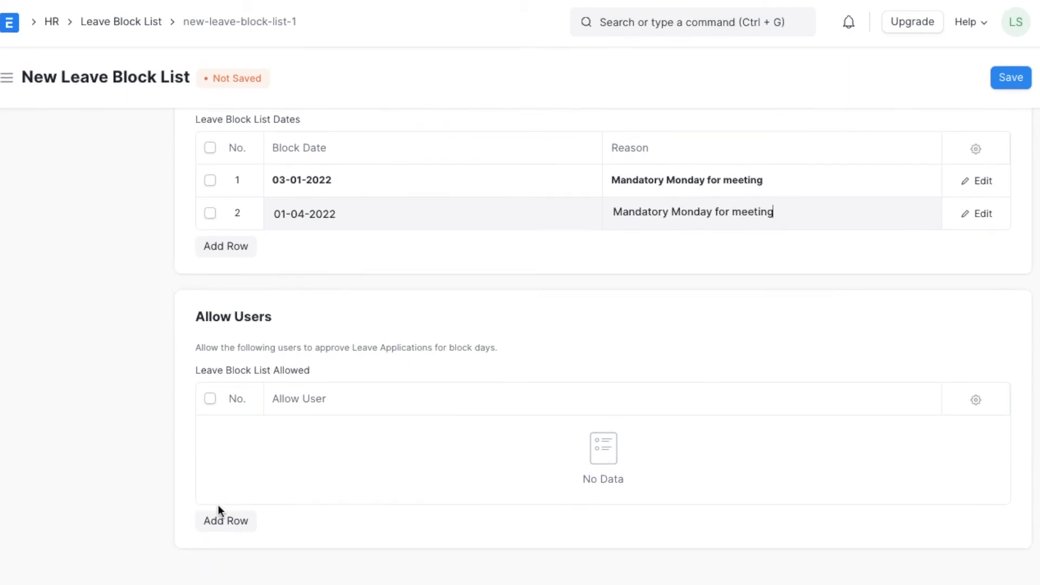
click(228, 521)
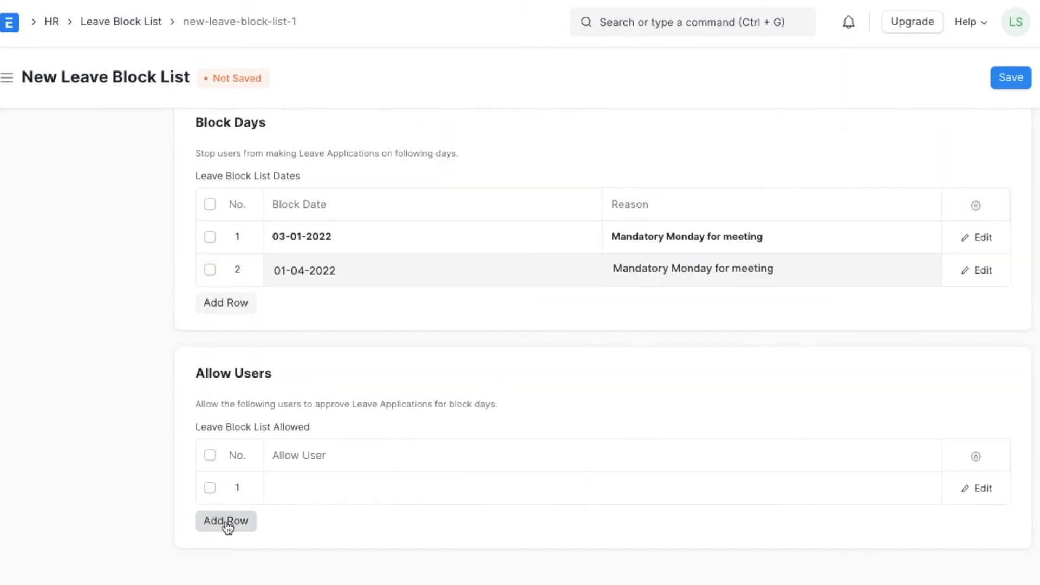
click(306, 488)
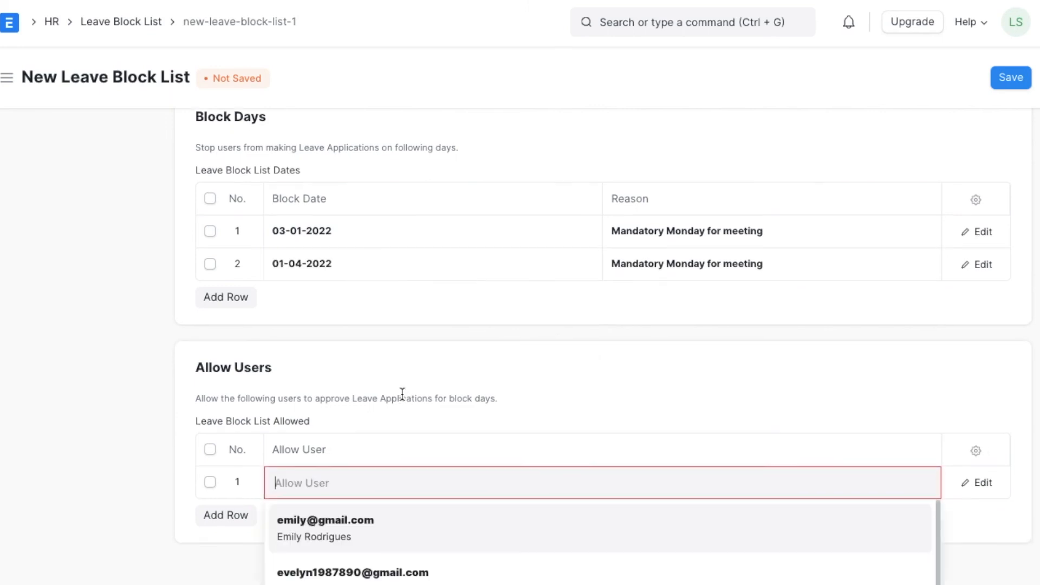
click(356, 534)
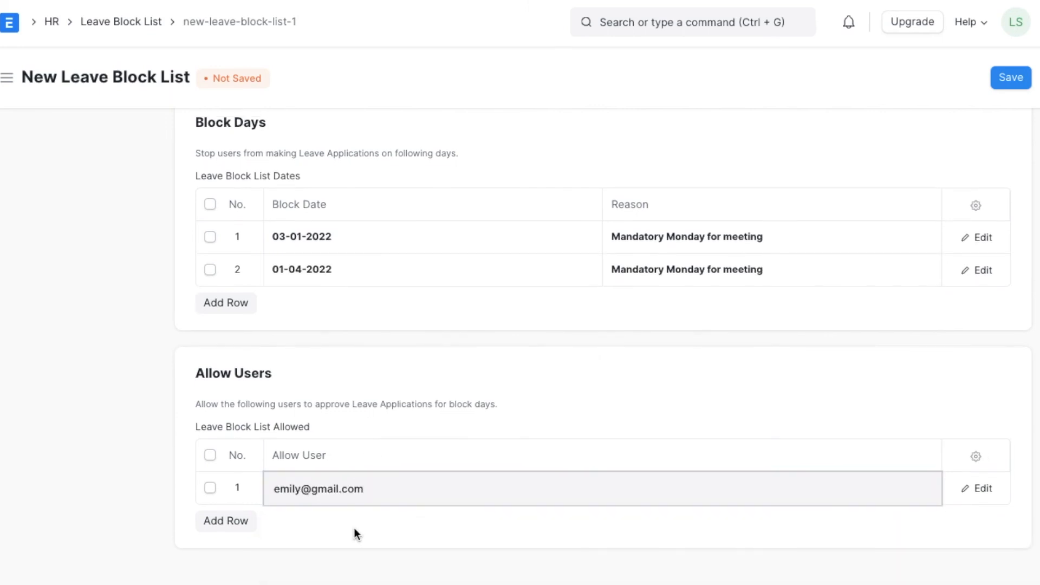
scroll(577, 395, up, 3)
scroll(577, 394, up, 2)
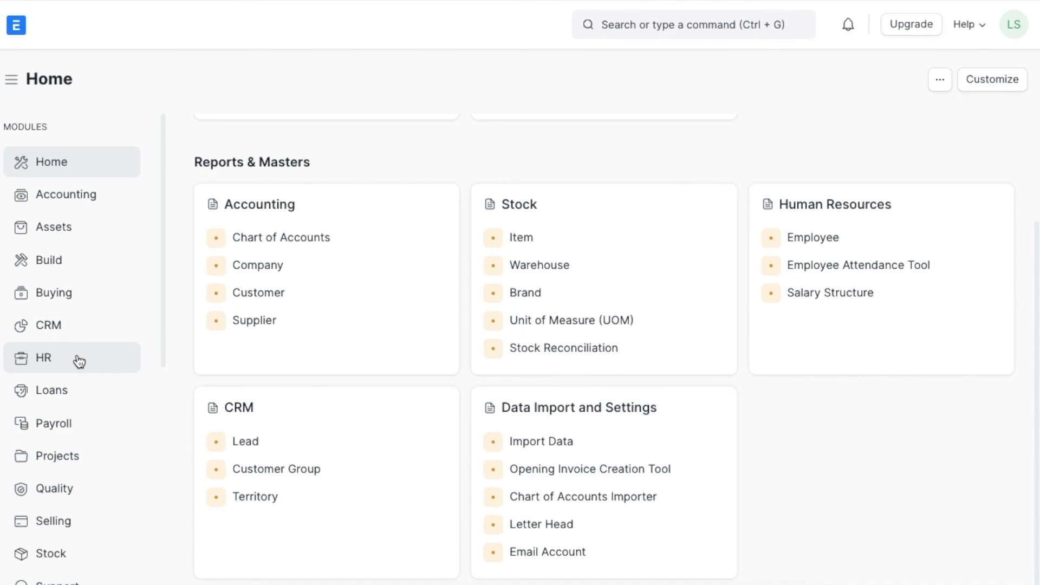
Open the HR module's Leave Encashment records and start a new leave encashment
click(79, 360)
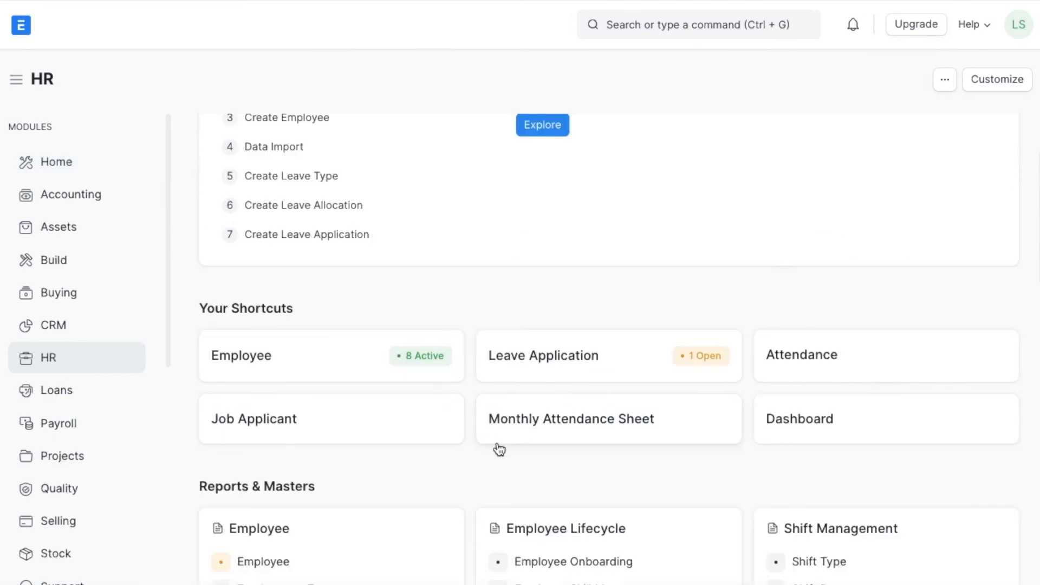
scroll(495, 448, down, 3)
scroll(498, 449, down, 7)
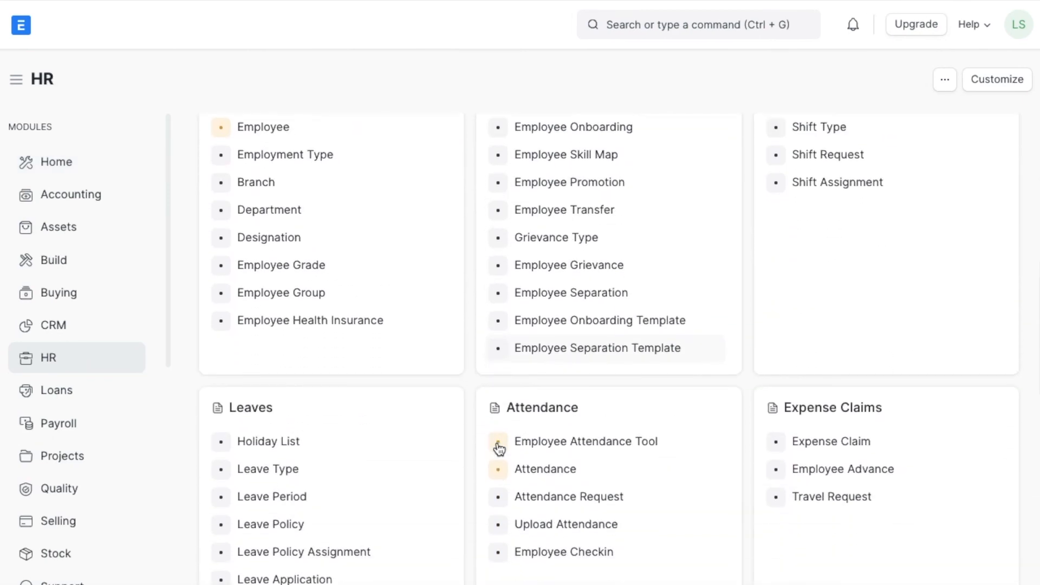
scroll(498, 450, down, 2)
click(379, 456)
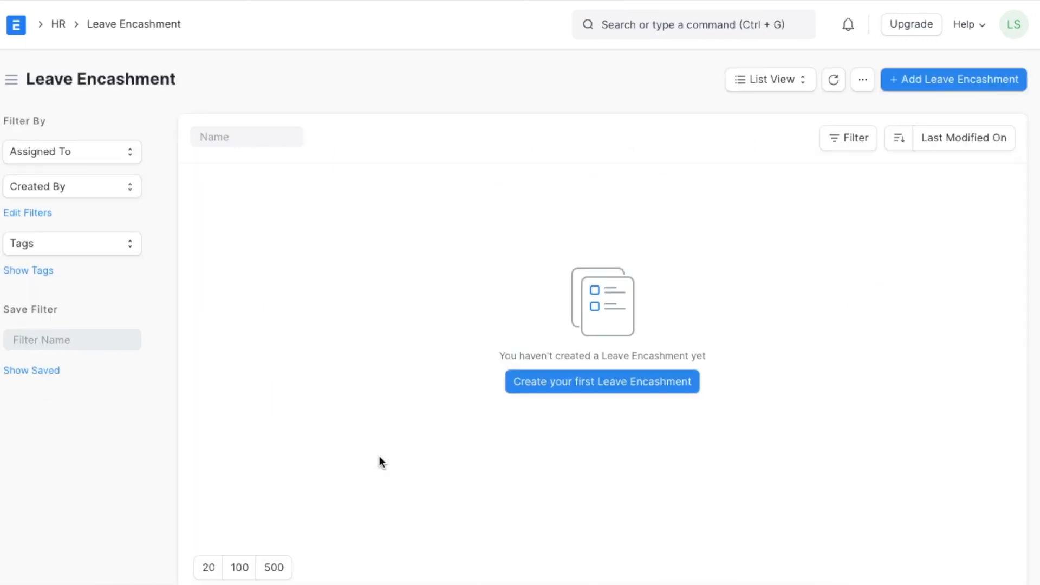
click(921, 83)
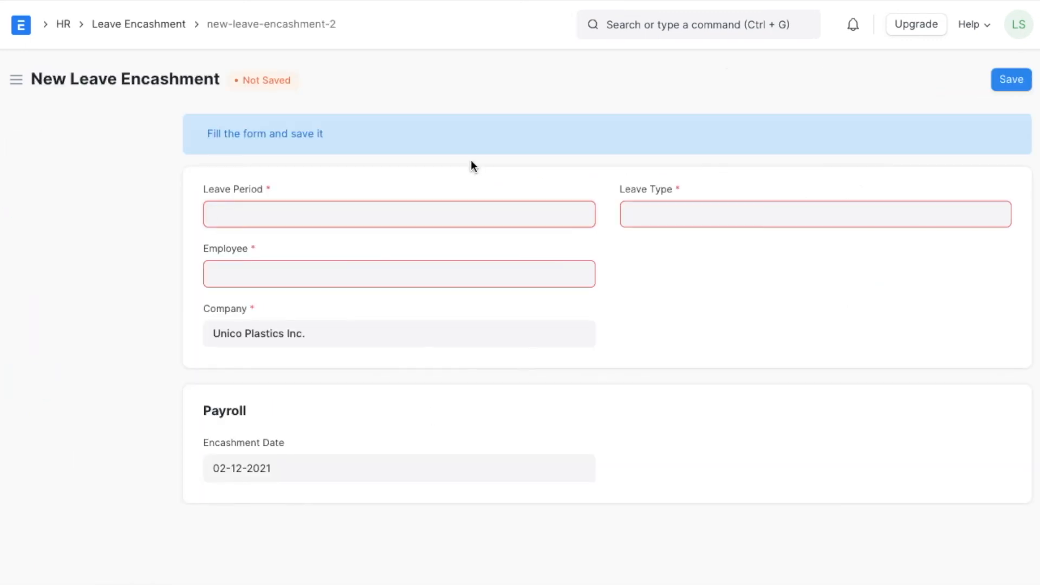
Choose leave period HR-LPR-2021-00004, the Casual Leave type and the Sales - UPI employee for the leave encashment
click(393, 216)
click(337, 353)
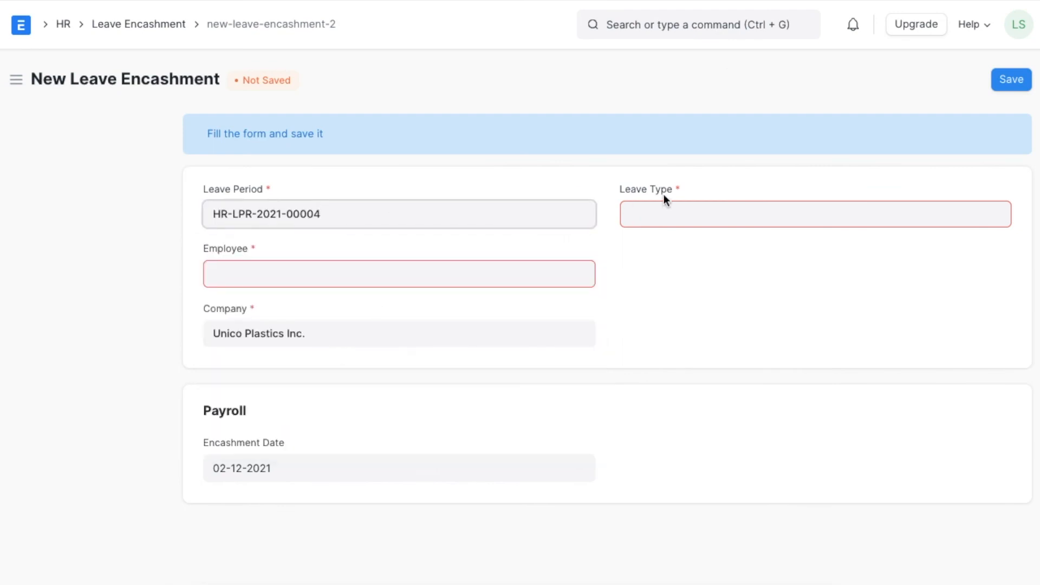
click(648, 217)
text(c)
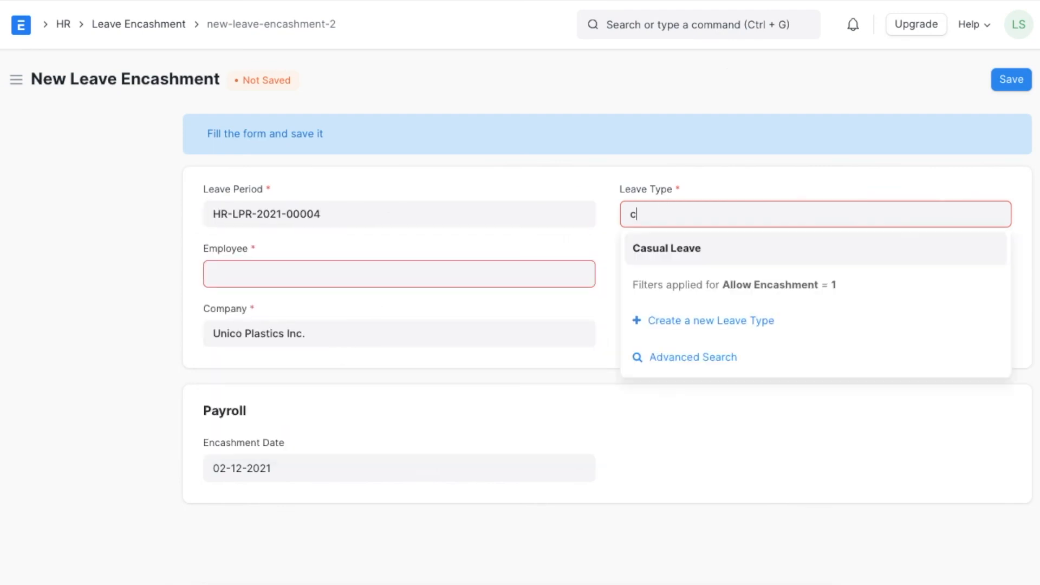
click(635, 248)
click(473, 281)
text(emi)
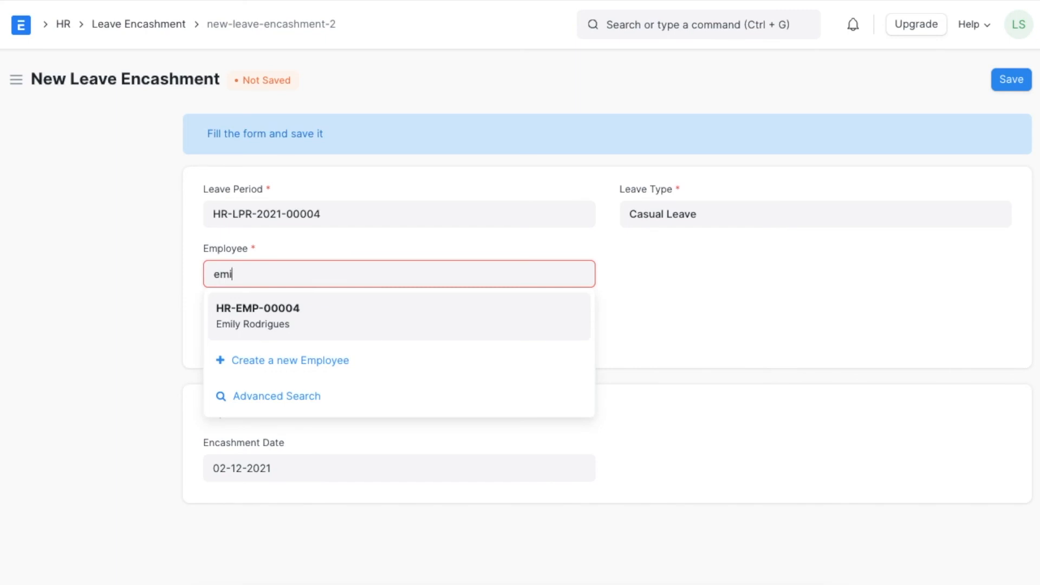
click(438, 317)
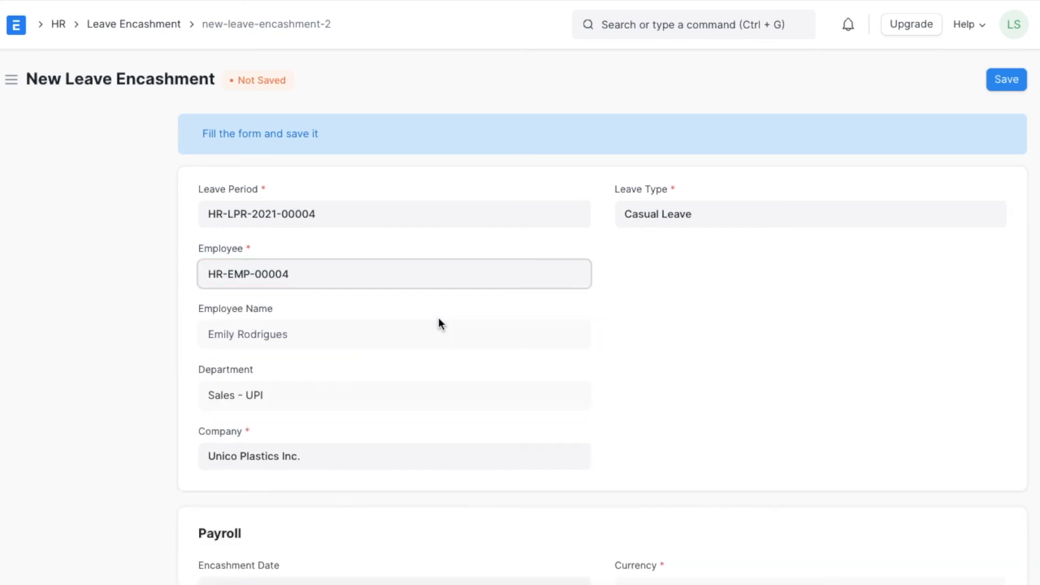
Set the Encashment Date to 02-12-2021 in the leave encashment's payroll section
scroll(624, 363, down, 3)
click(426, 434)
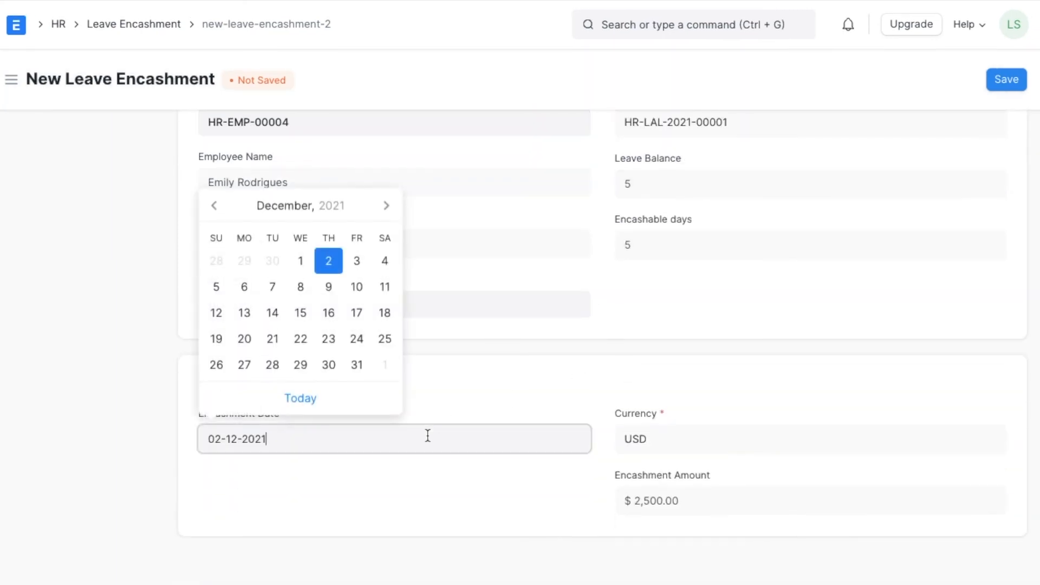
click(329, 262)
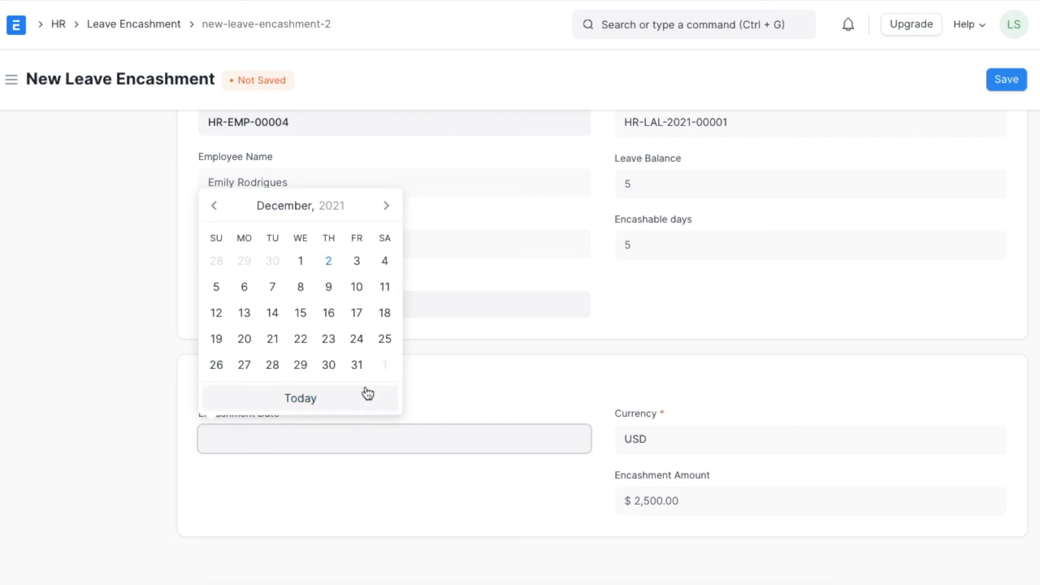
click(329, 262)
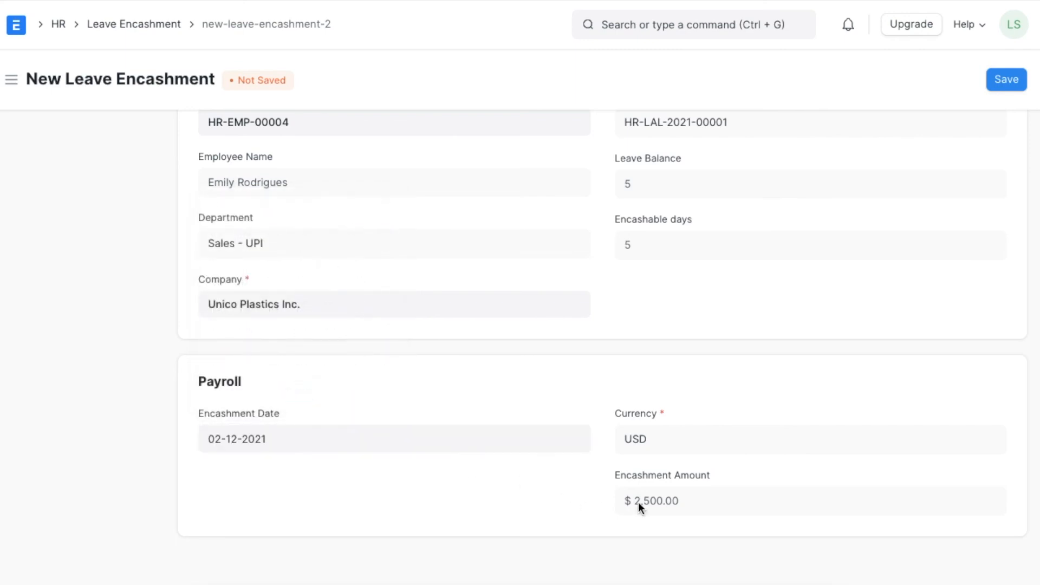
Save the leave encashment and submit it permanently
scroll(751, 372, up, 3)
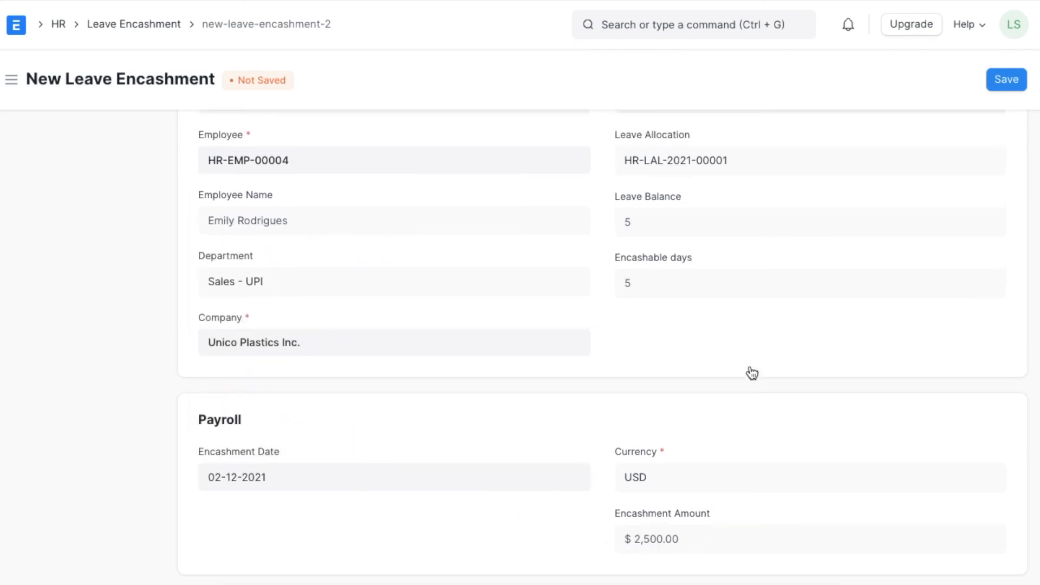
click(1016, 85)
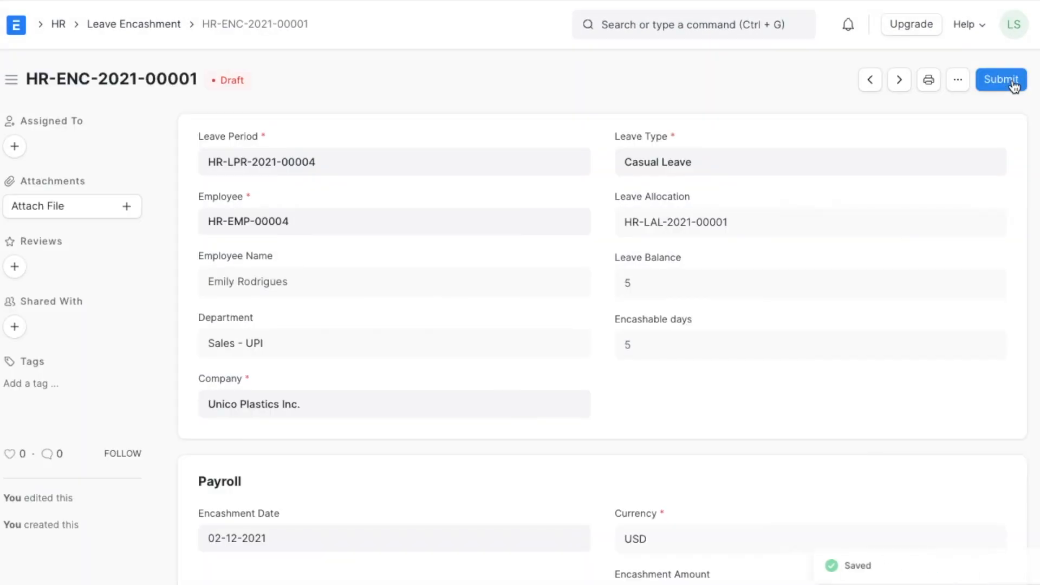
click(1012, 82)
click(717, 148)
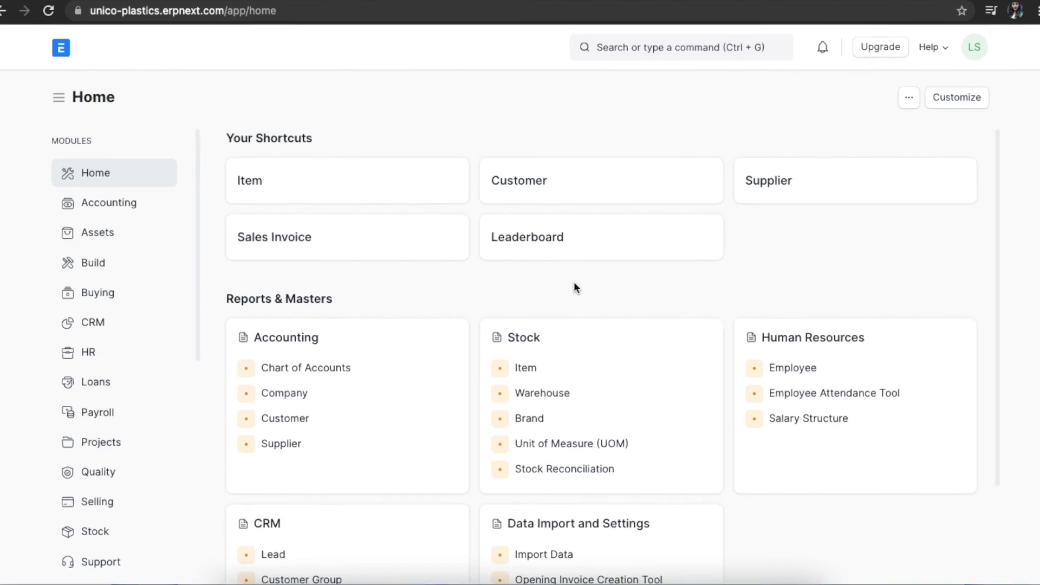
Open the HR module's Holiday List records and start a new holiday list
click(152, 355)
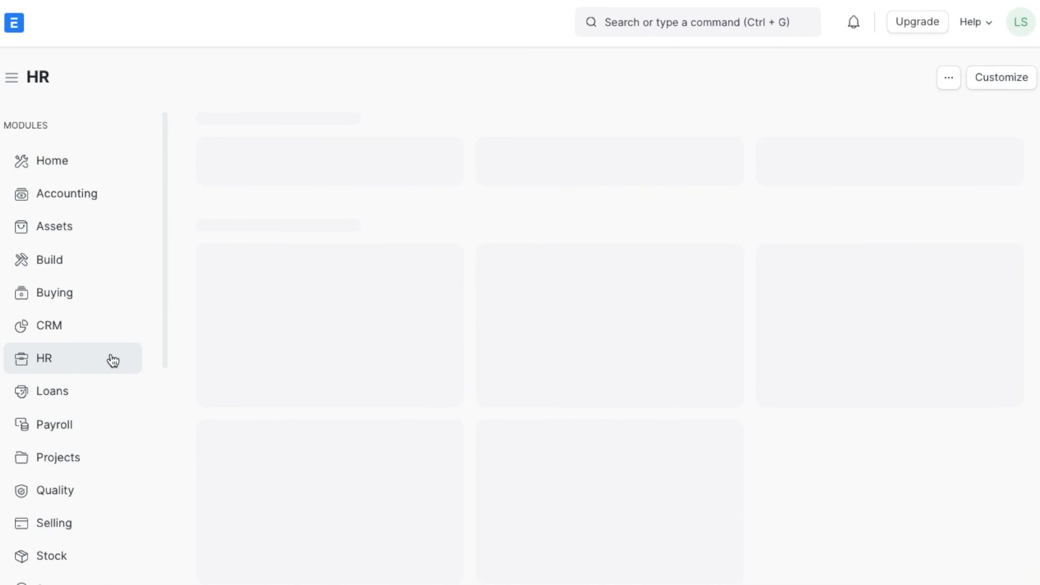
scroll(469, 432, down, 5)
scroll(469, 438, down, 8)
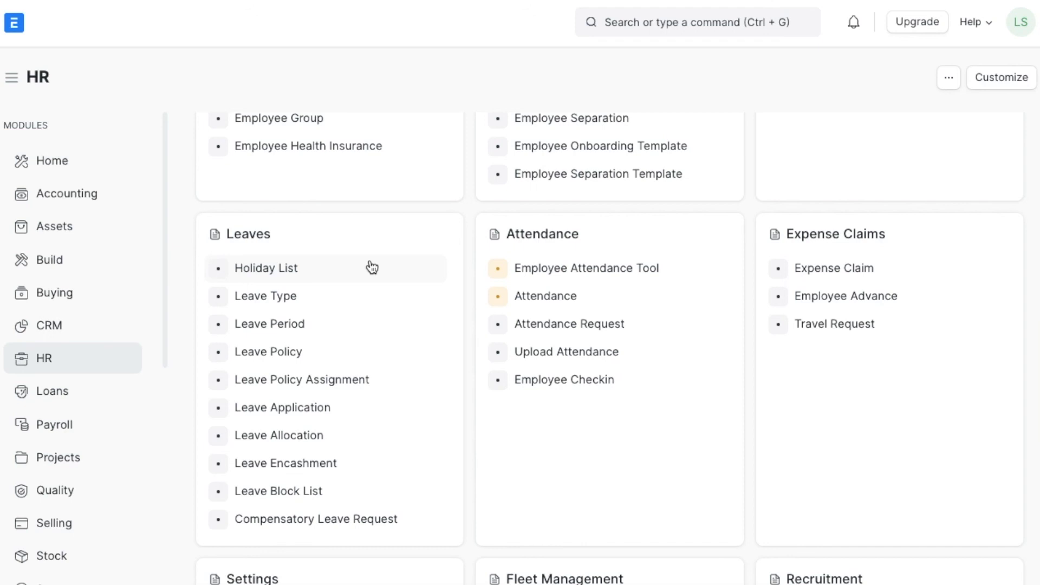
click(372, 268)
click(982, 78)
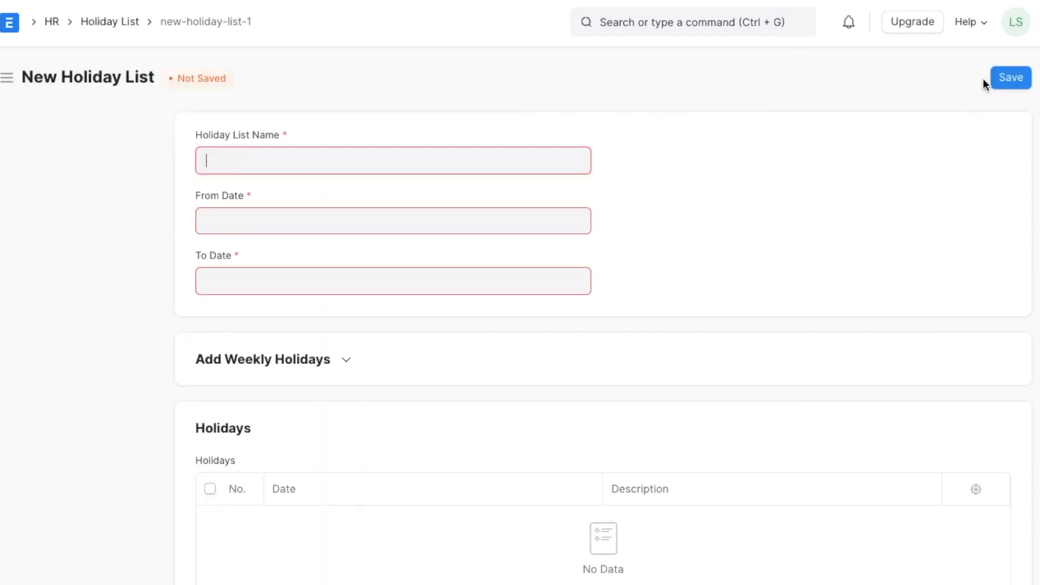
Name the holiday list "List 2021-22" and set its From Date to 01-01-2021
text(List 2021-22)
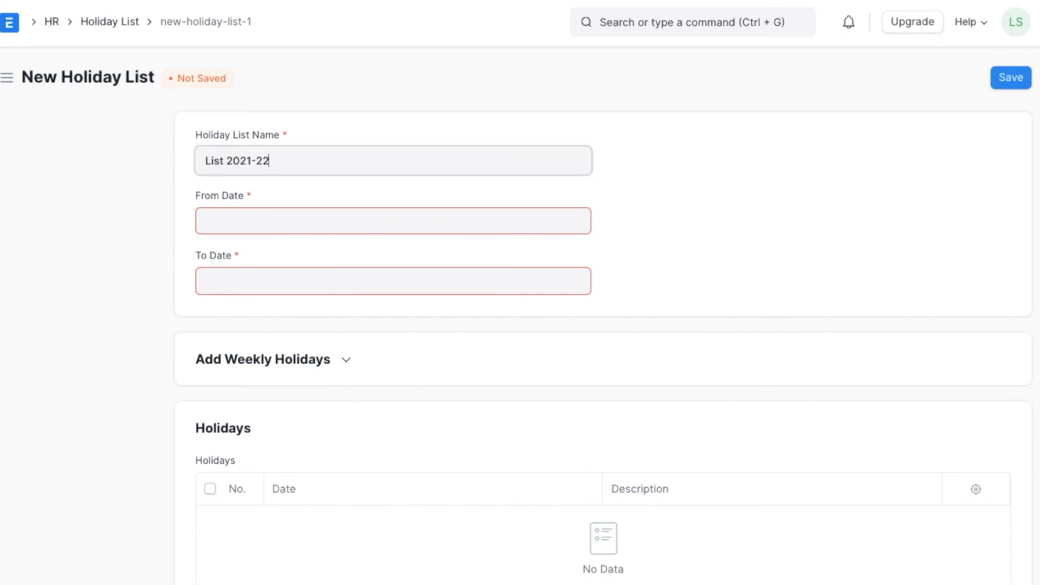
click(401, 232)
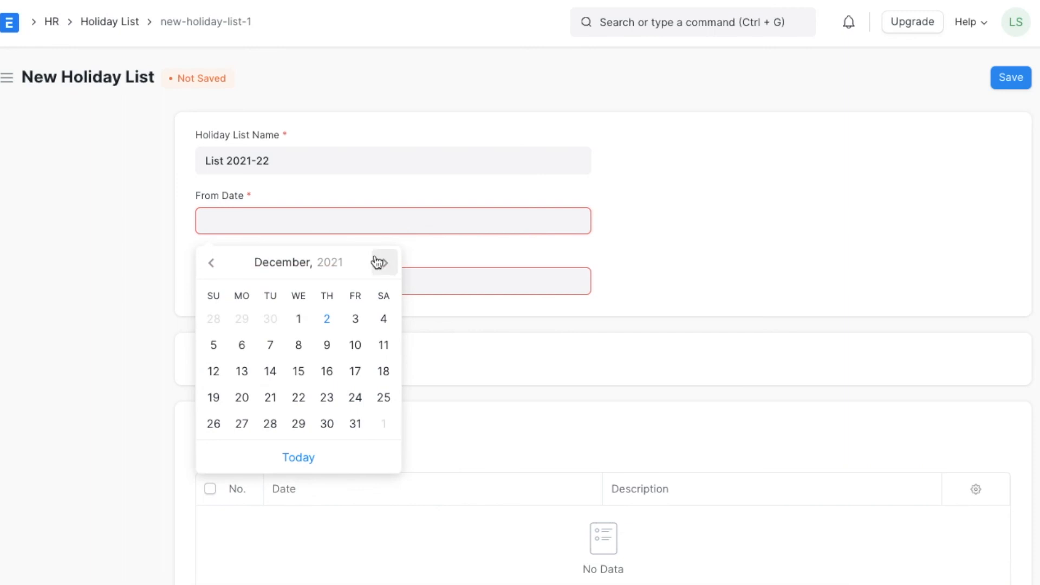
click(208, 265)
click(209, 263)
click(209, 263)
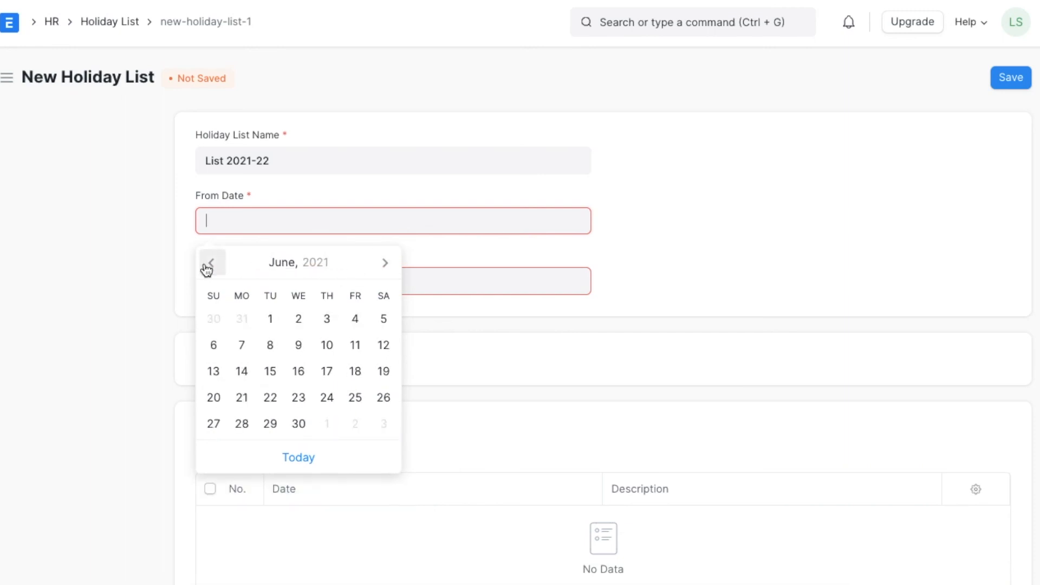
click(210, 263)
click(209, 263)
click(209, 264)
click(209, 264)
click(207, 265)
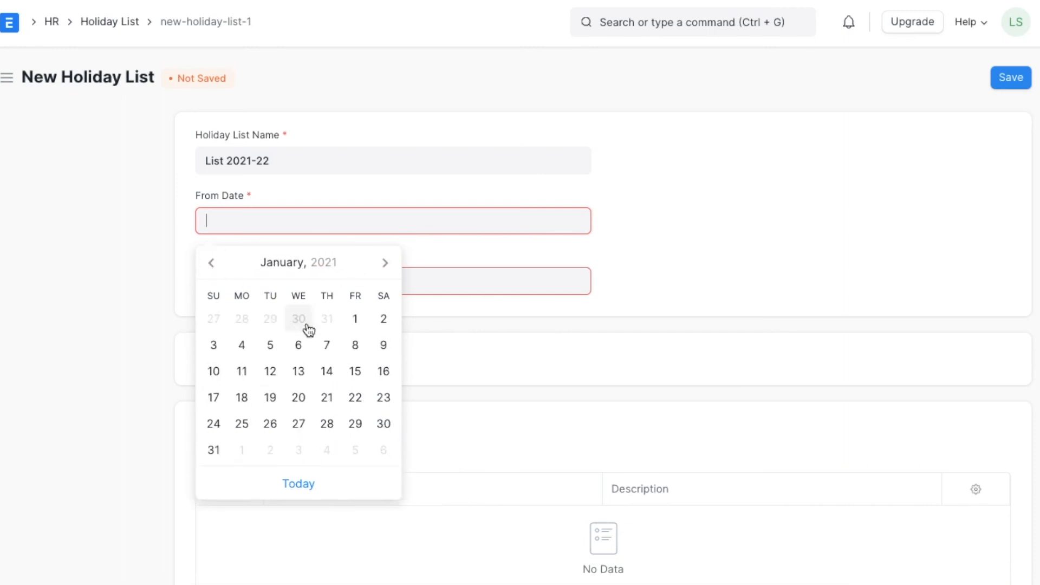
click(356, 319)
Choose Sunday as the Weekly Off, add it to the holidays and review the generated dates
scroll(357, 321, down, 1)
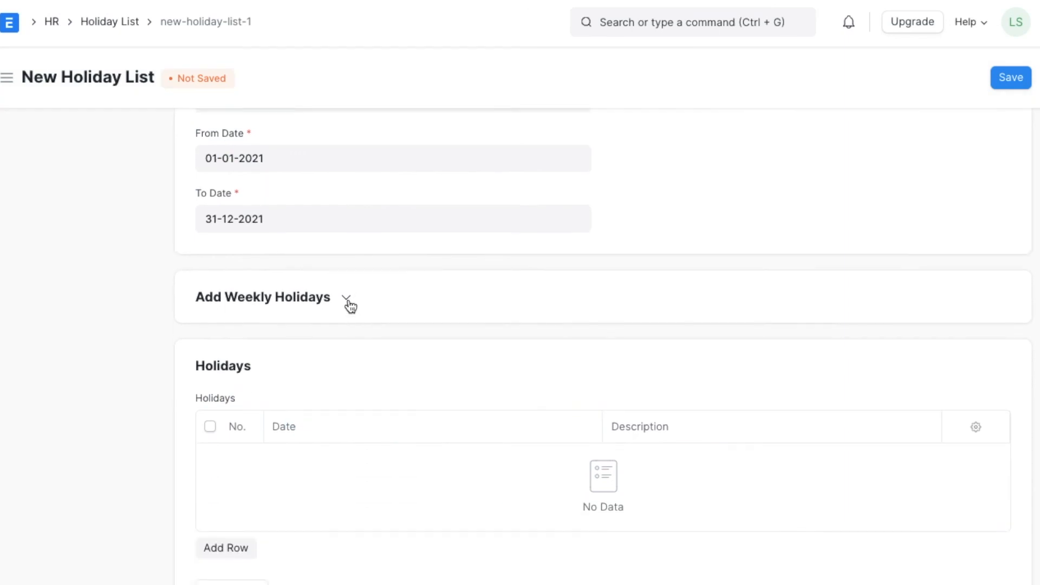
click(348, 301)
click(298, 351)
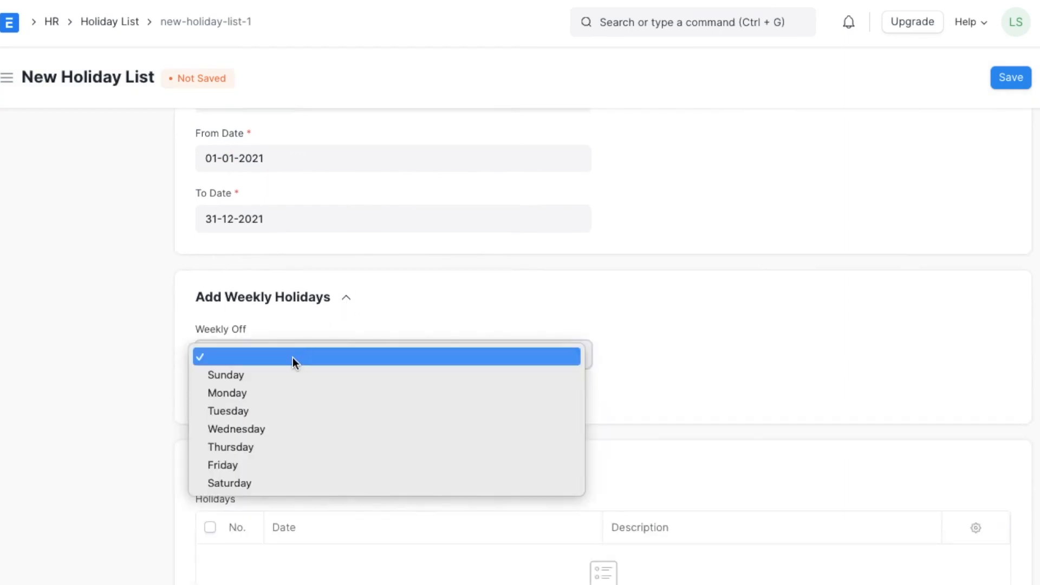
click(285, 369)
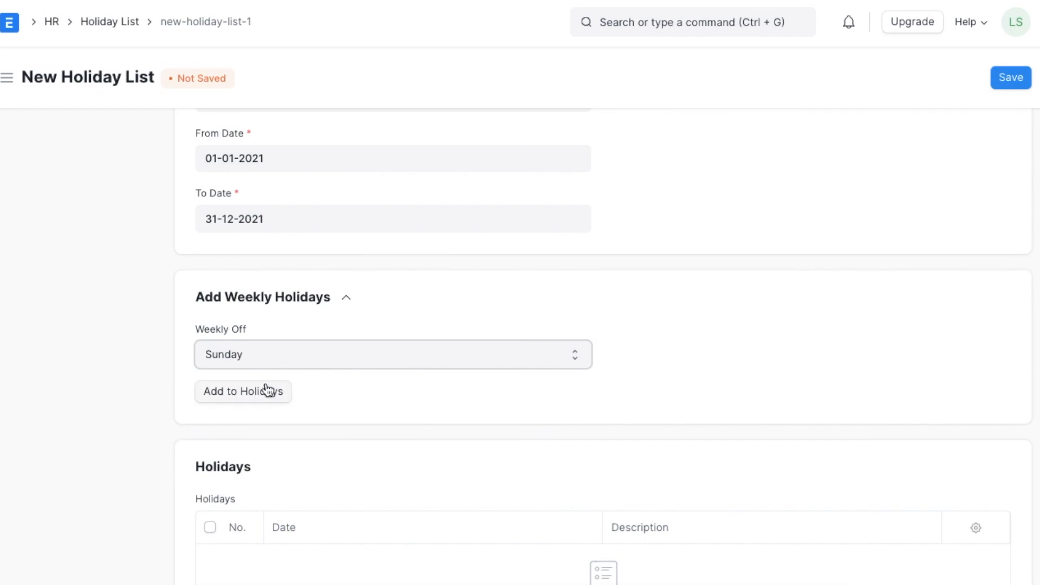
click(271, 393)
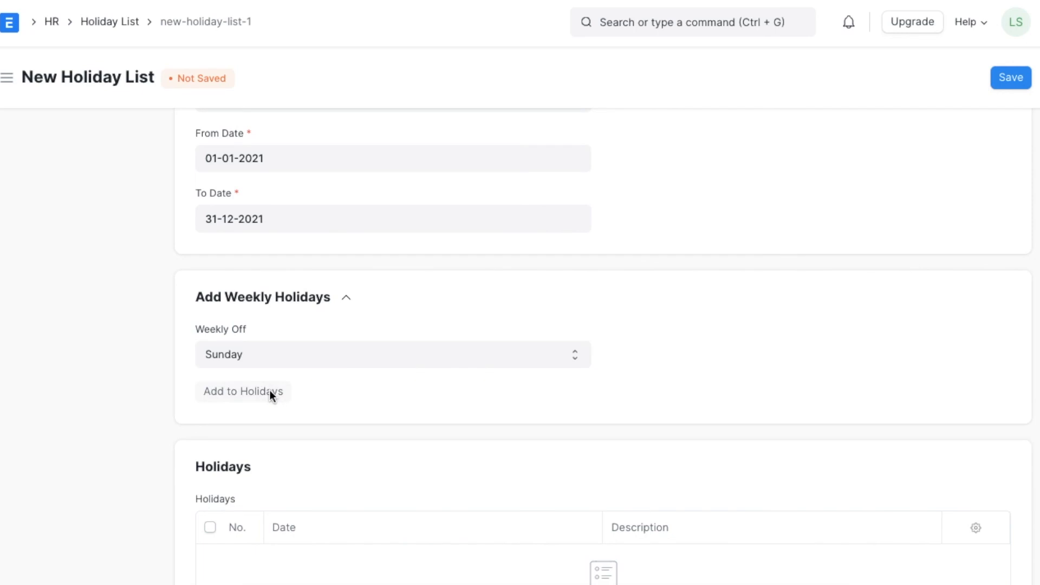
scroll(472, 387, down, 2)
scroll(471, 385, down, 15)
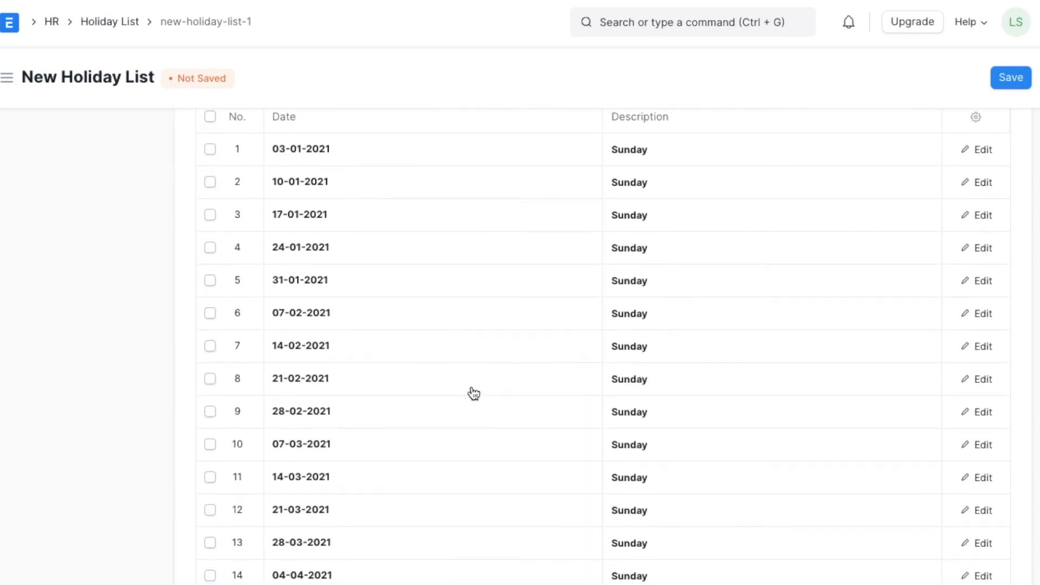
scroll(474, 387, down, 12)
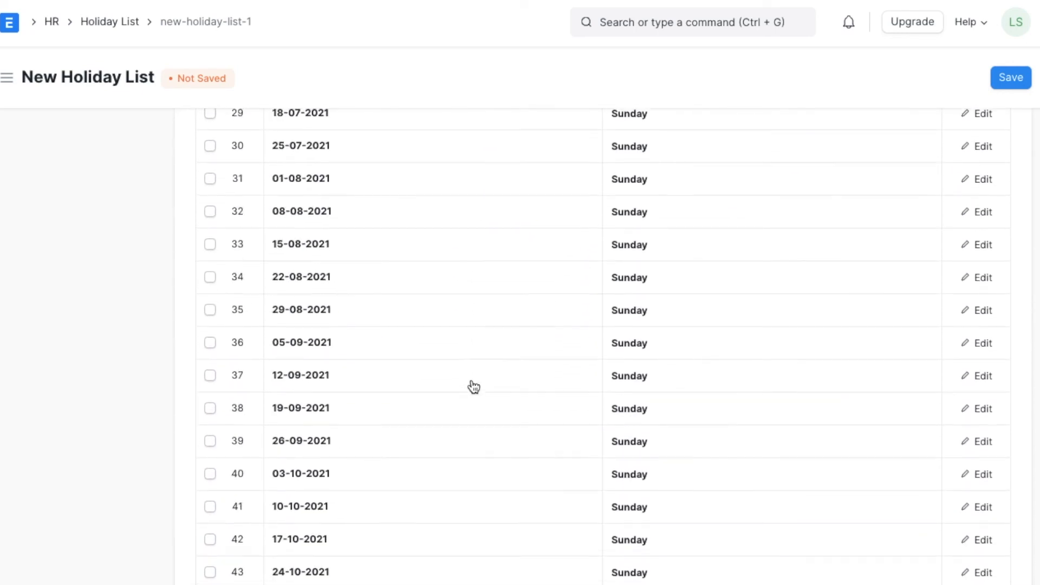
scroll(474, 386, up, 20)
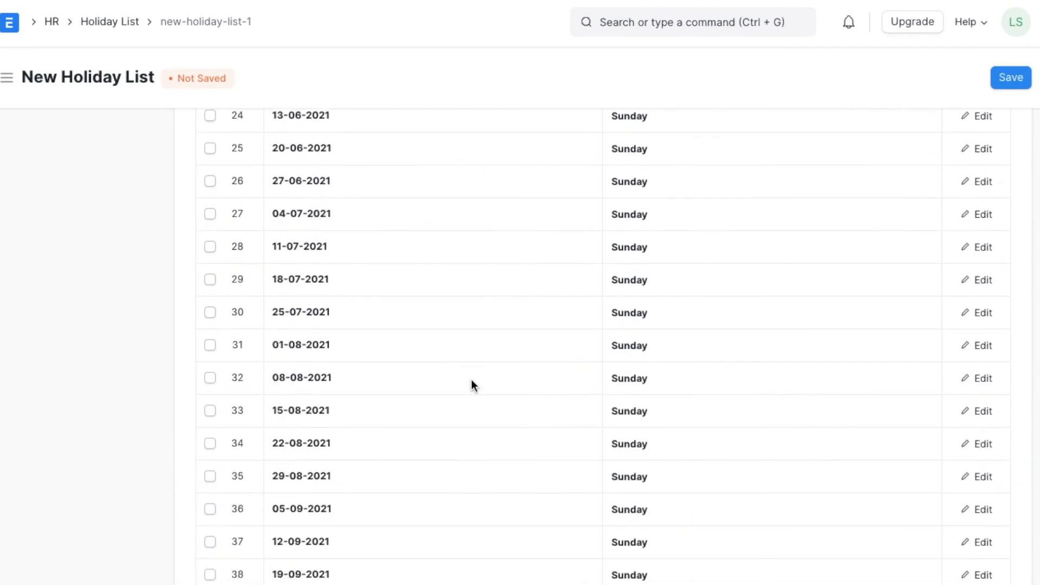
scroll(474, 387, up, 6)
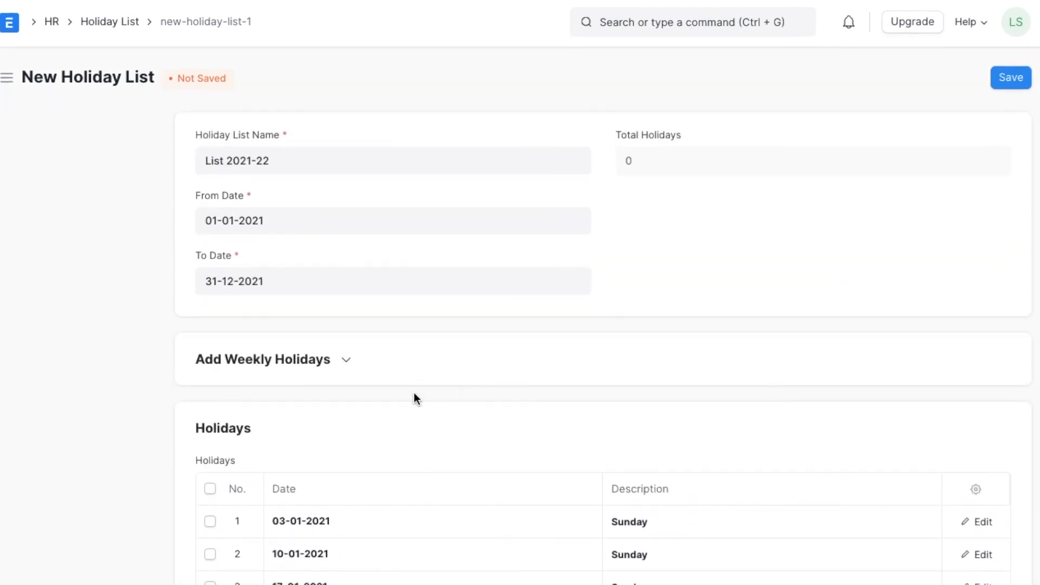
Add a row at the end of the Holidays table dated 04-07-2021 with the description "Independence Day"
scroll(414, 398, down, 20)
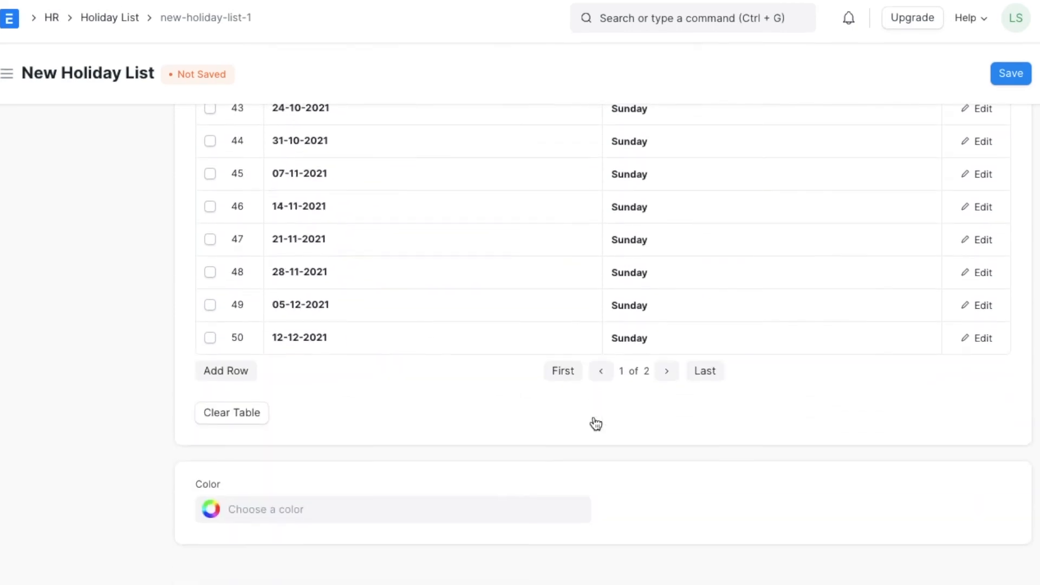
click(704, 373)
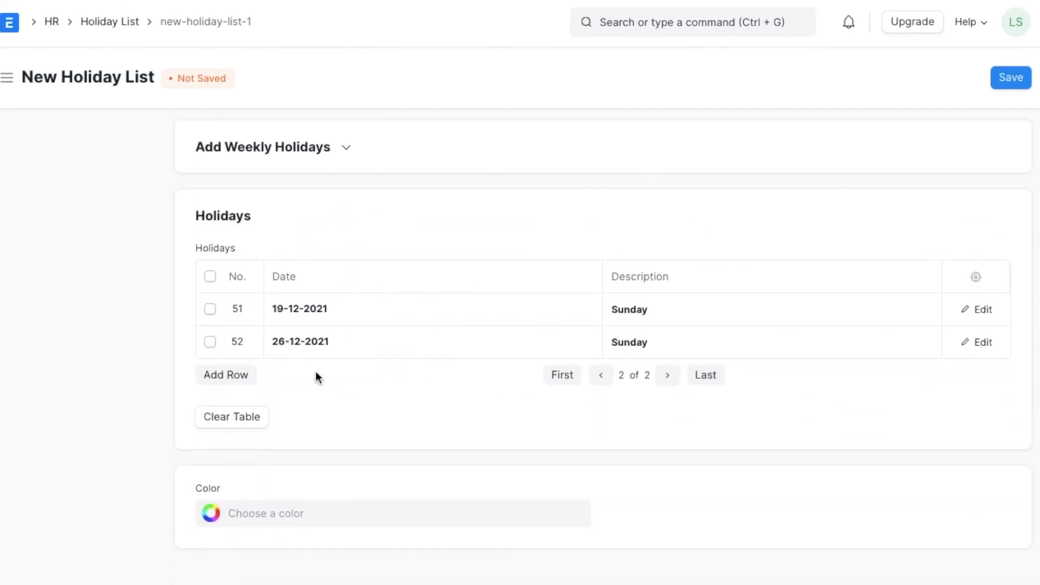
click(231, 375)
click(302, 374)
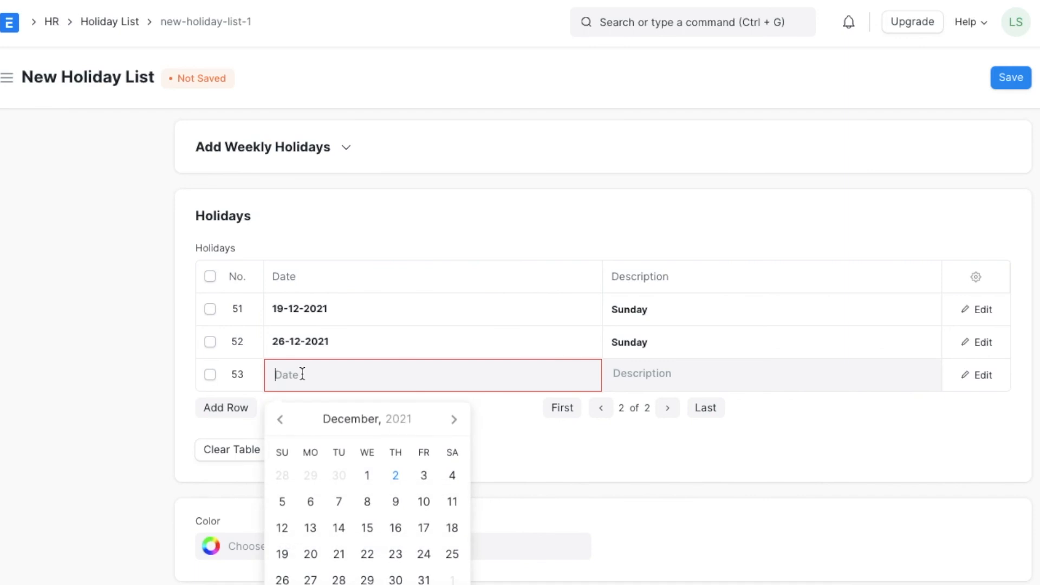
click(279, 420)
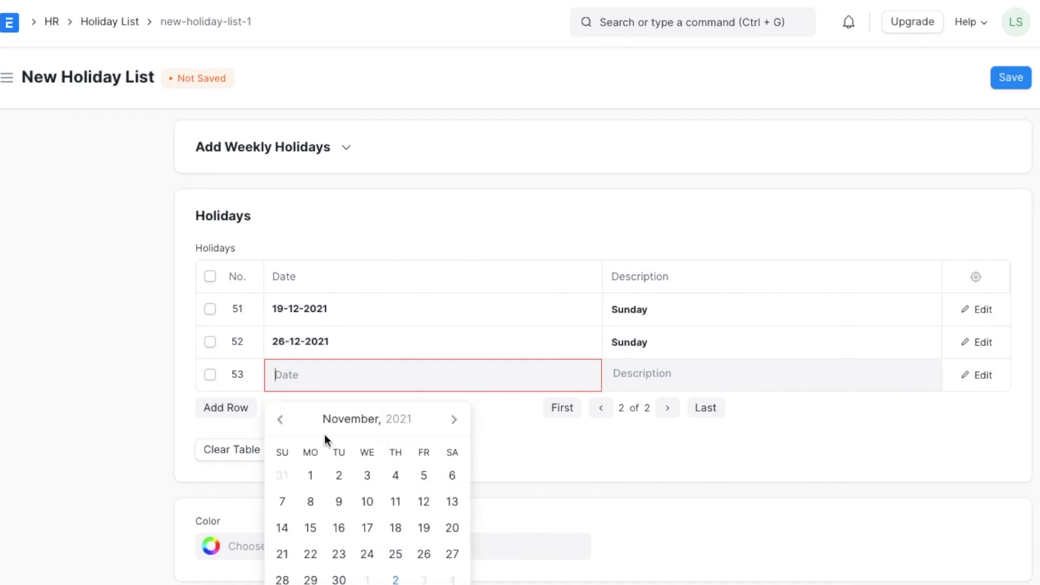
click(280, 420)
click(280, 420)
click(280, 419)
click(280, 420)
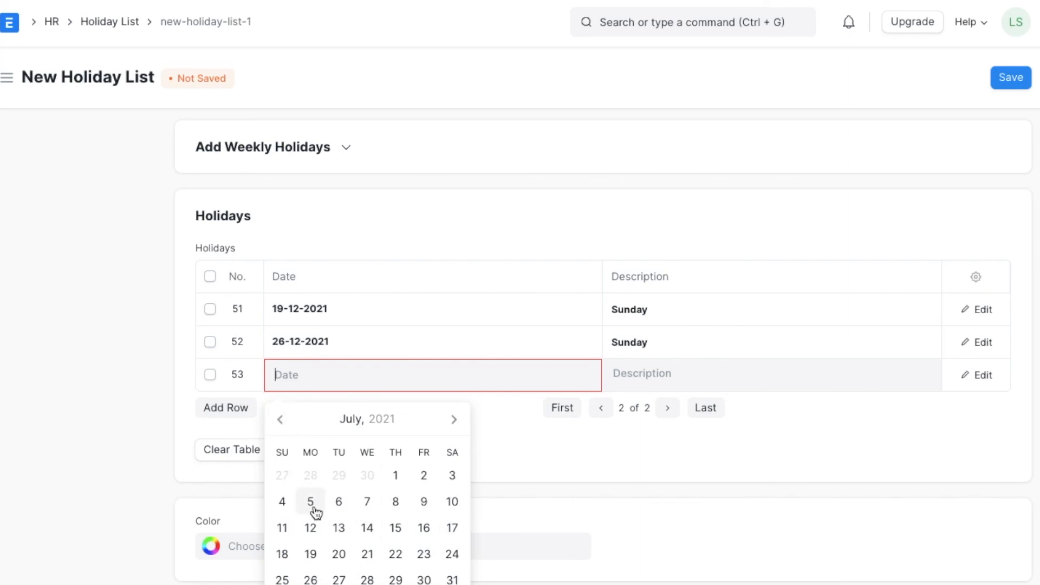
click(282, 503)
click(684, 364)
text(In)
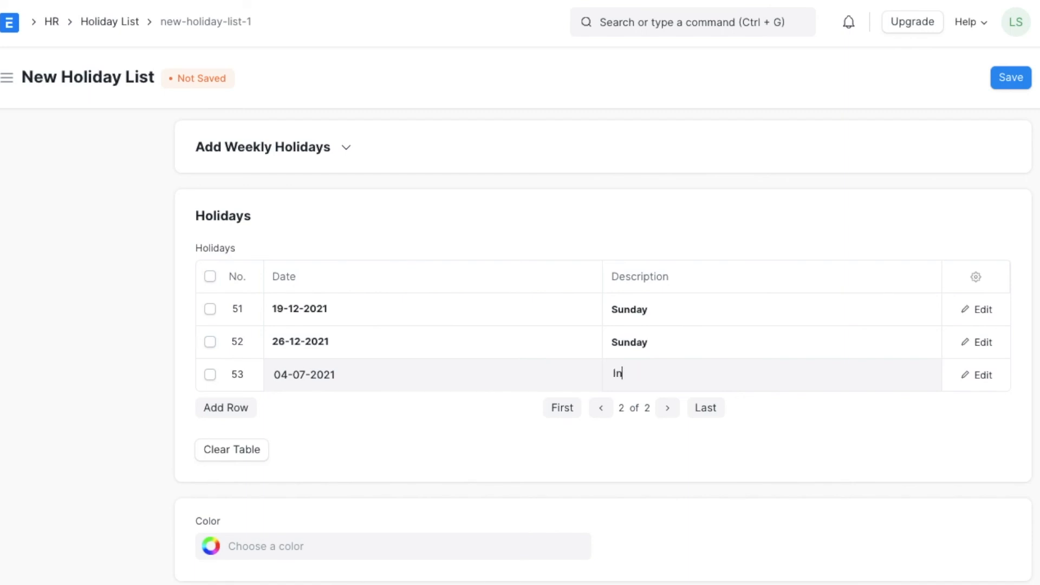
text(dependence Day)
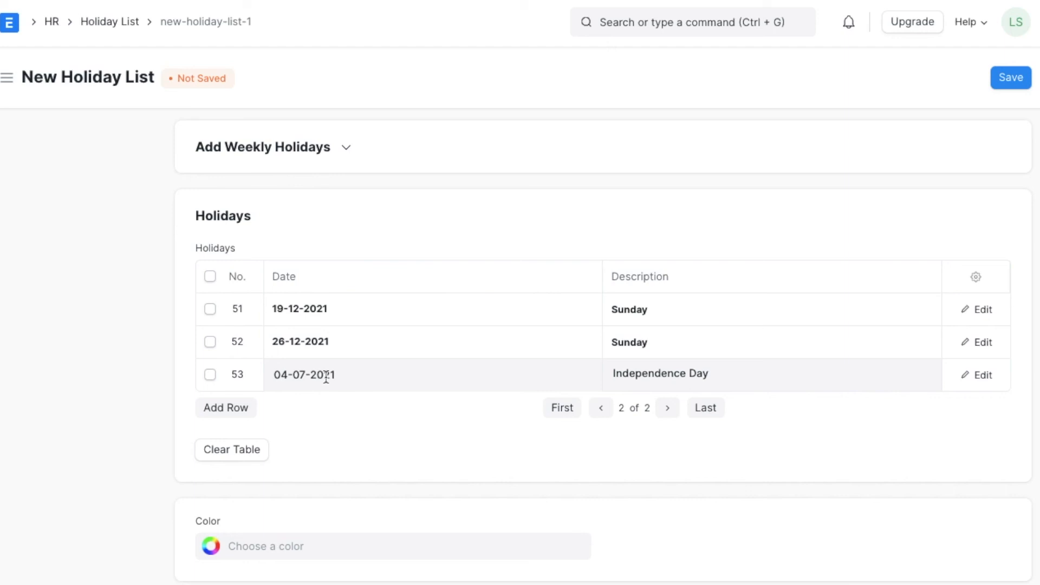
Add another holiday row dated 25-12-2021 with the description "Christmas Day" and save the holiday list
click(240, 412)
click(389, 416)
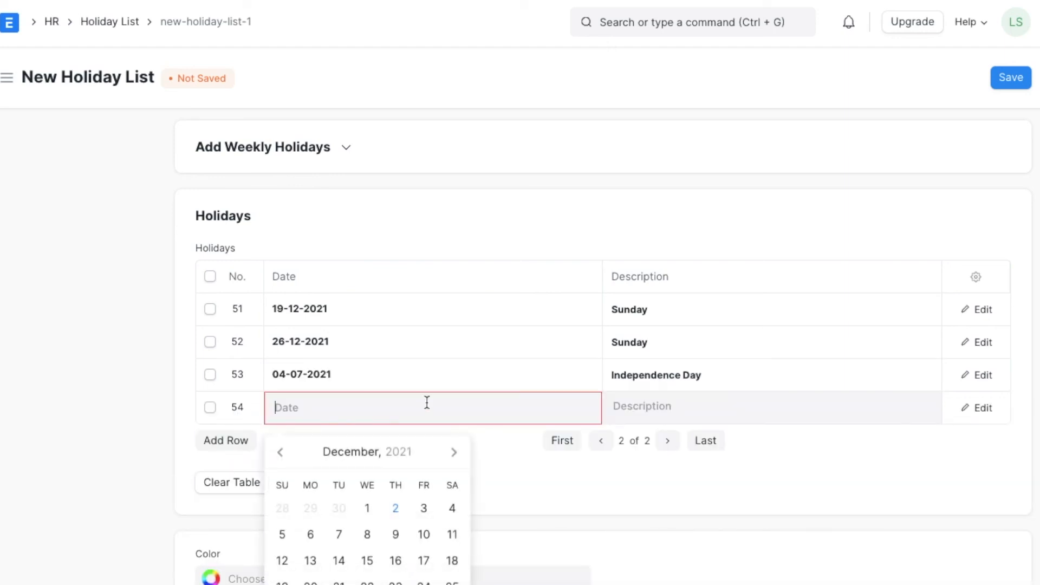
scroll(420, 517, down, 1)
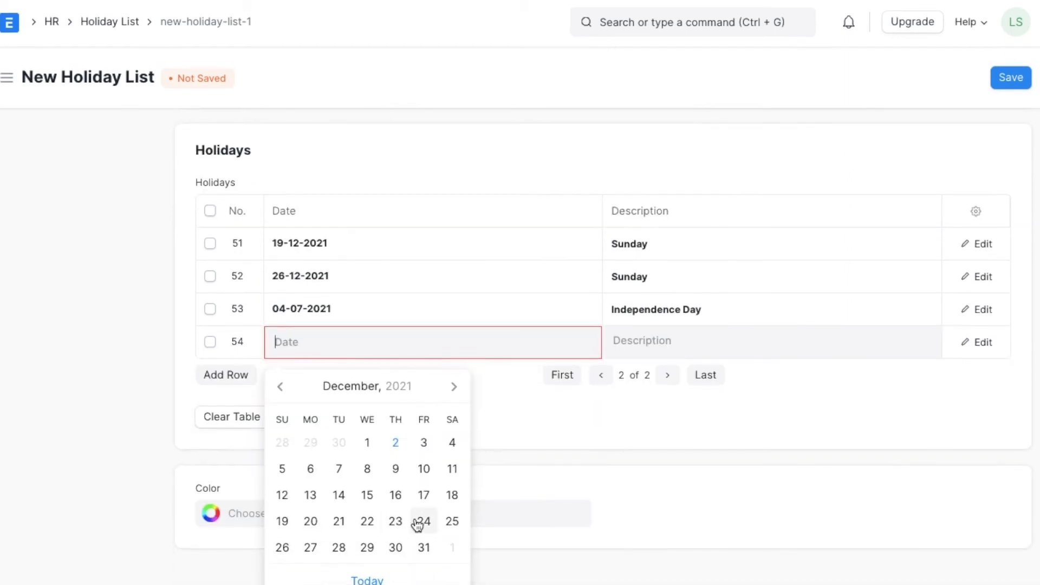
click(443, 524)
text(Christmas Day)
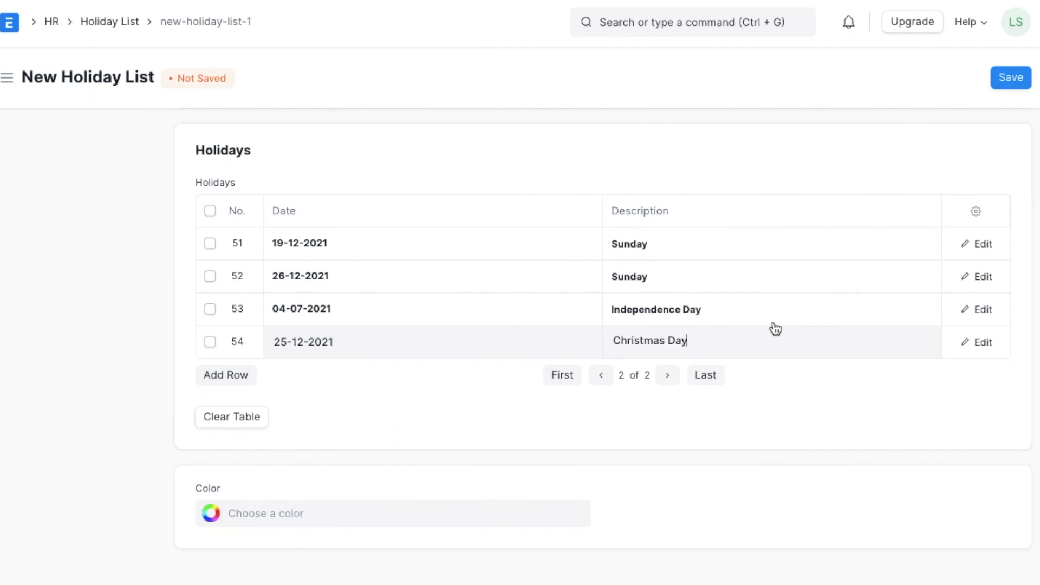
scroll(775, 329, up, 5)
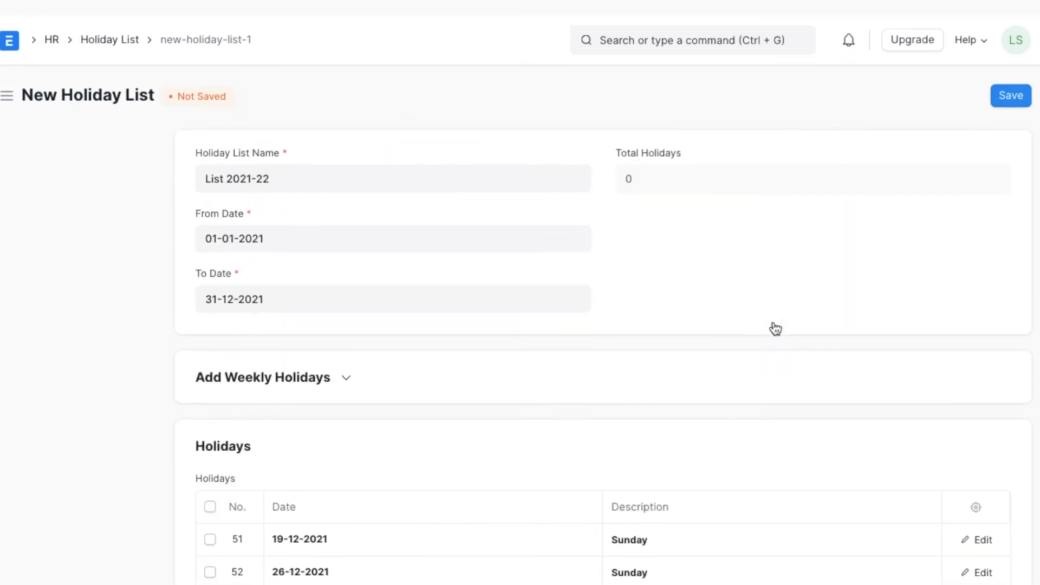
click(1003, 82)
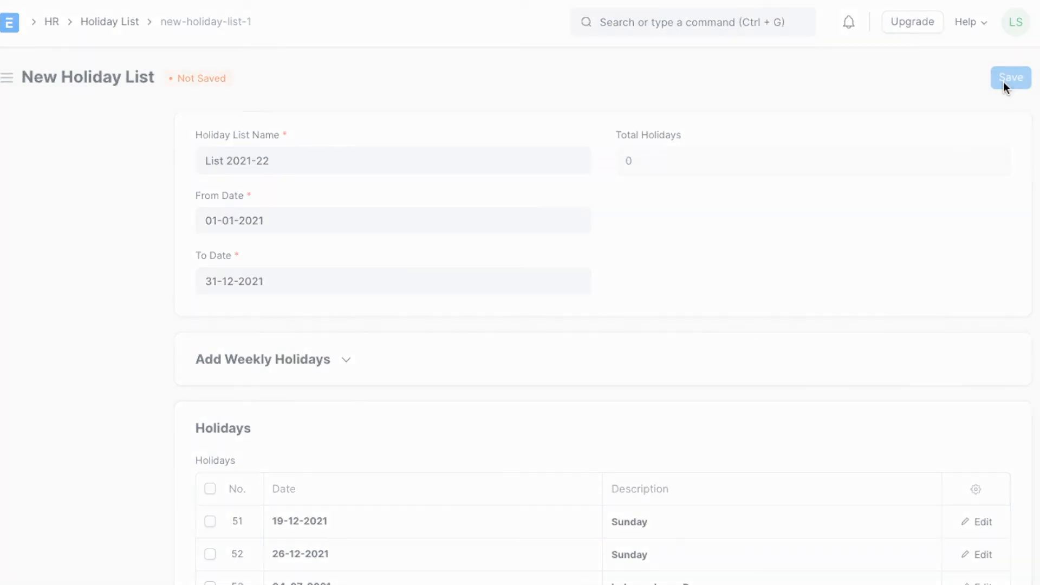